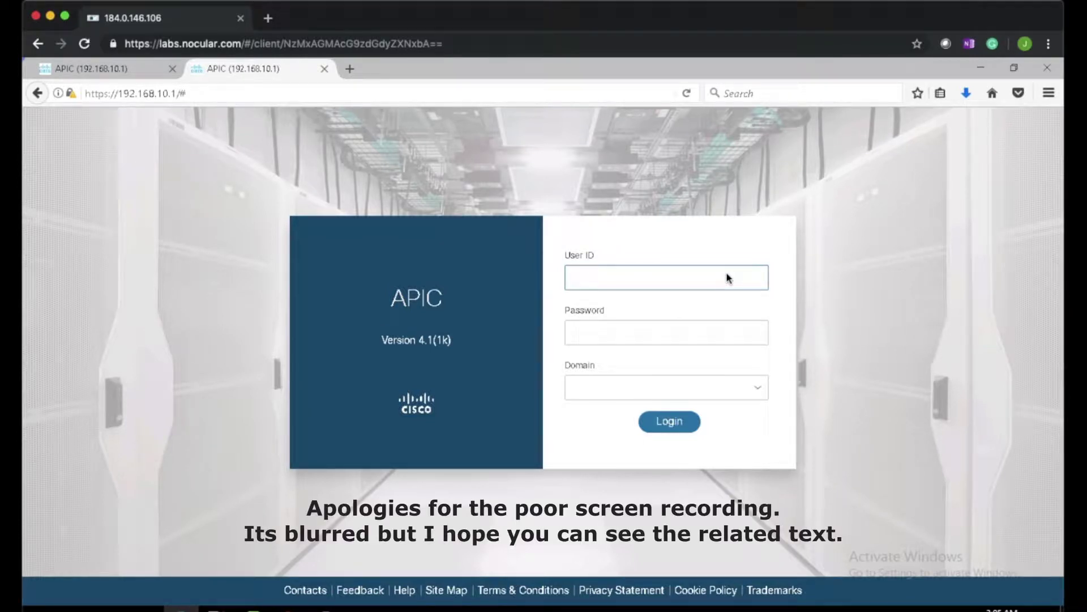
- Log in to APIC as admin with the account password
type("admin")
key("Tab")
type("••••")
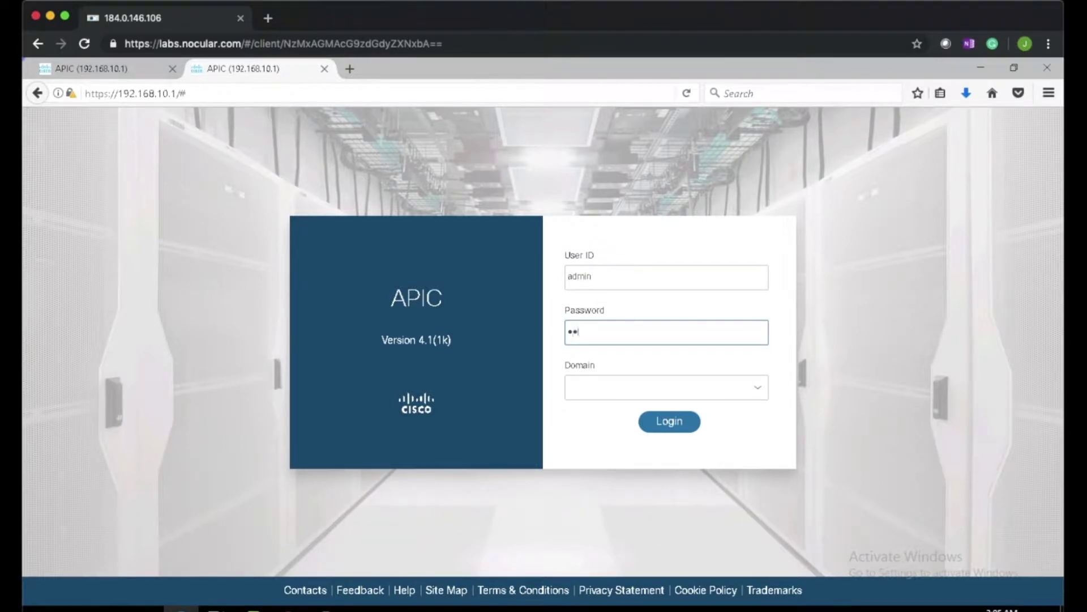
type("••••")
key("Return")
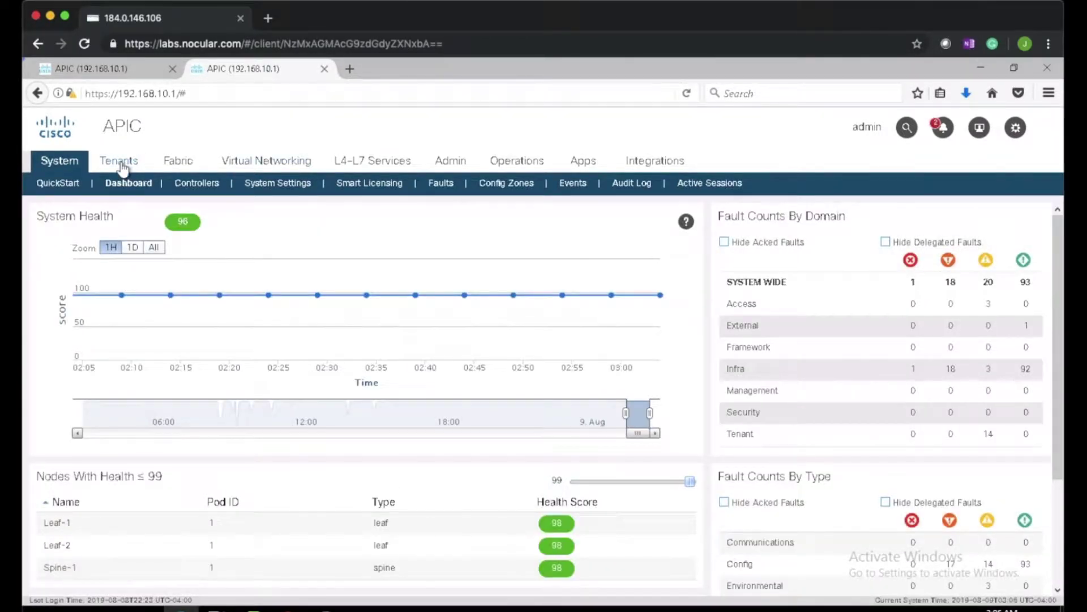
- Add a tenant named POD16 from the Tenants page and submit it
left_click(120, 164)
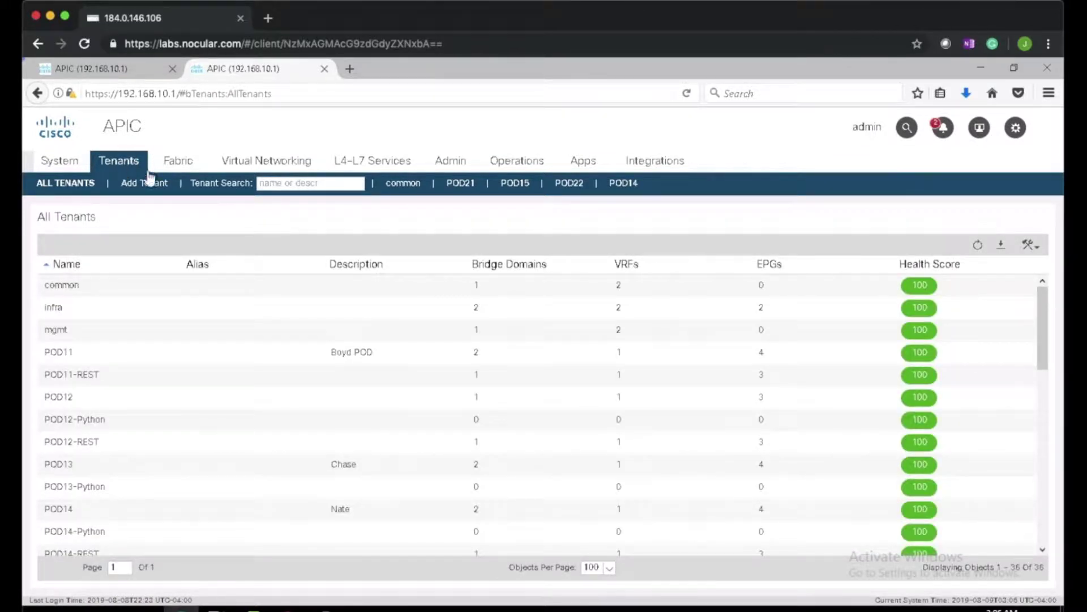
left_click(143, 184)
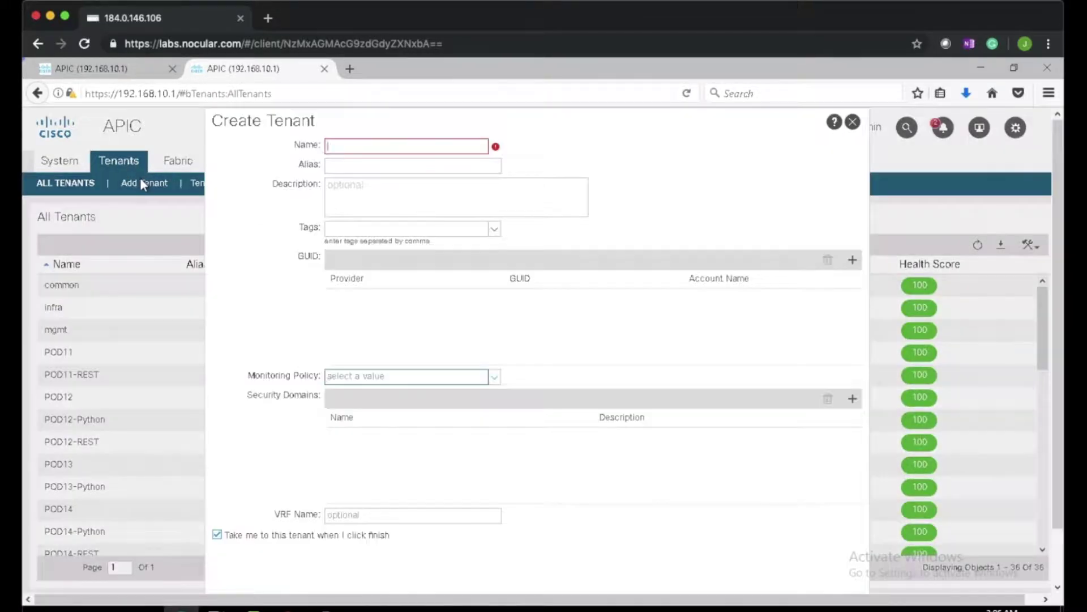
left_click(350, 147)
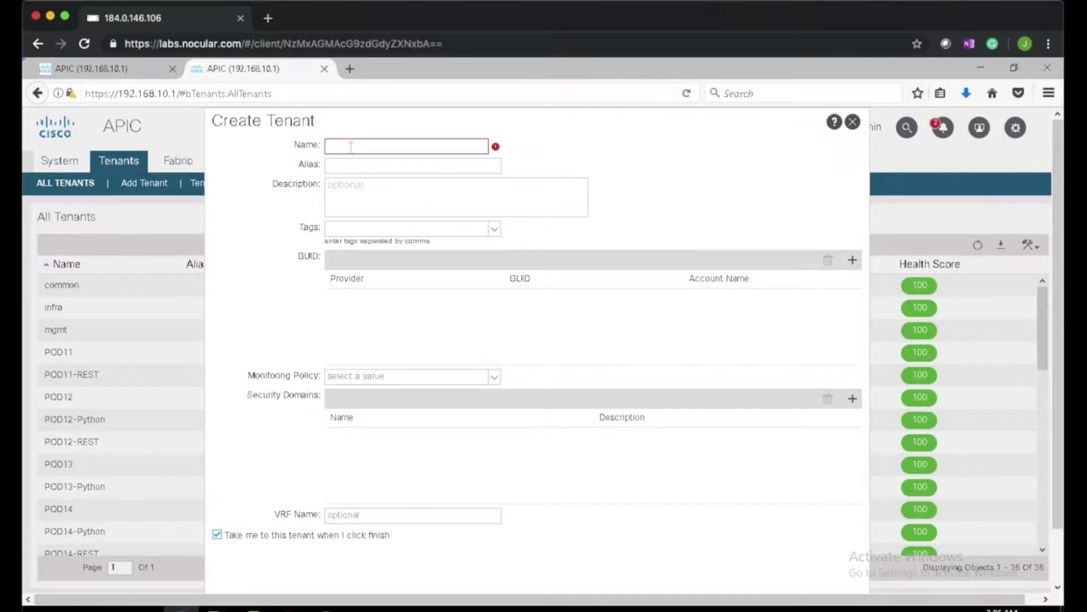
type("POD16")
scroll(420, 307, "down", 2)
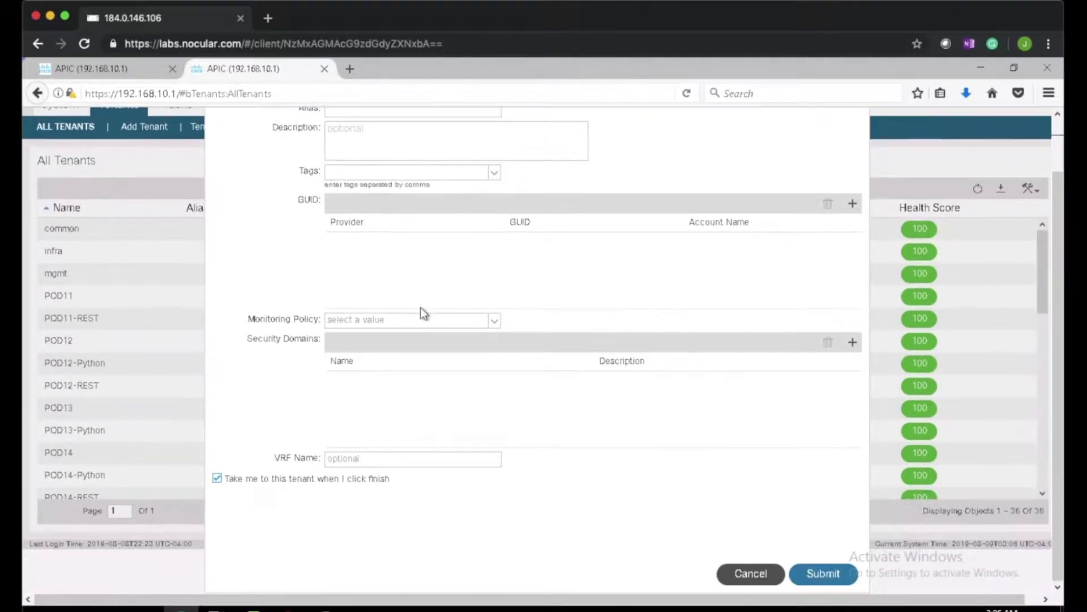
left_click(822, 574)
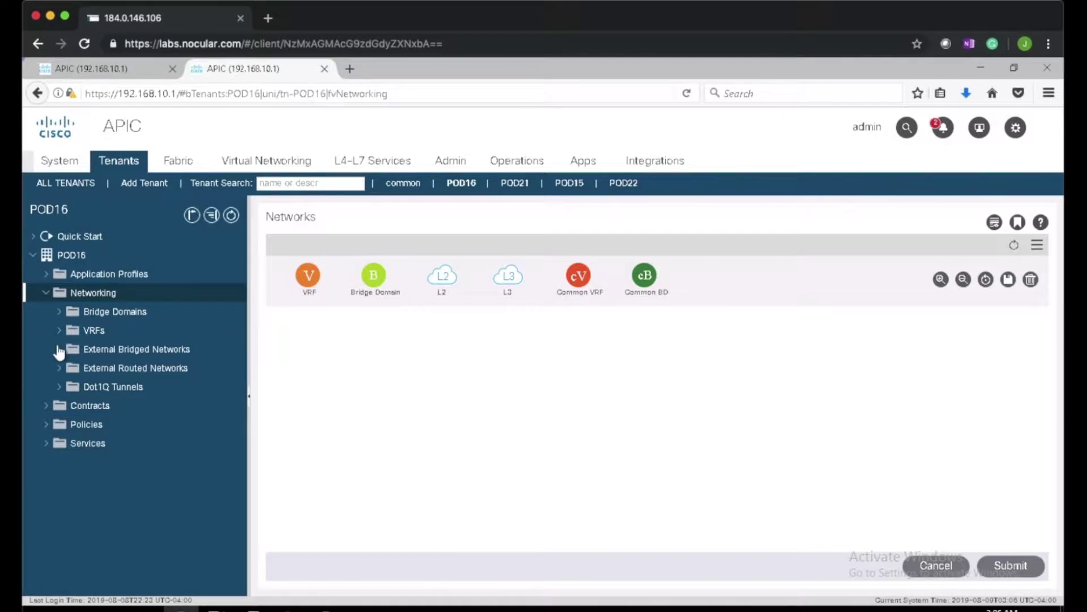
- Create VRF POD16-VRF with the Create A Bridge Domain option unchecked
right_click(98, 333)
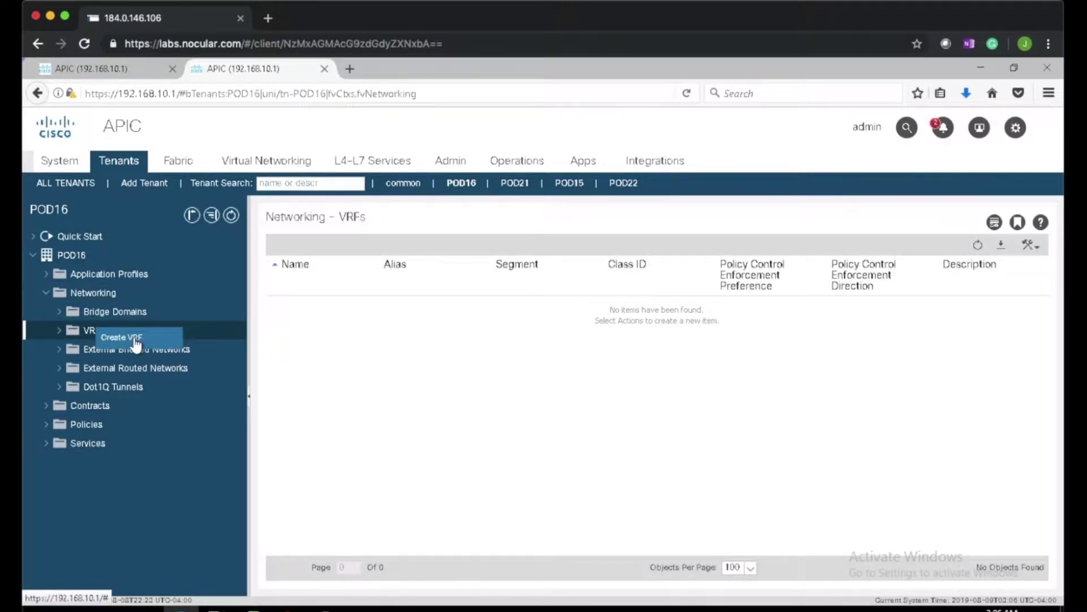
left_click(162, 337)
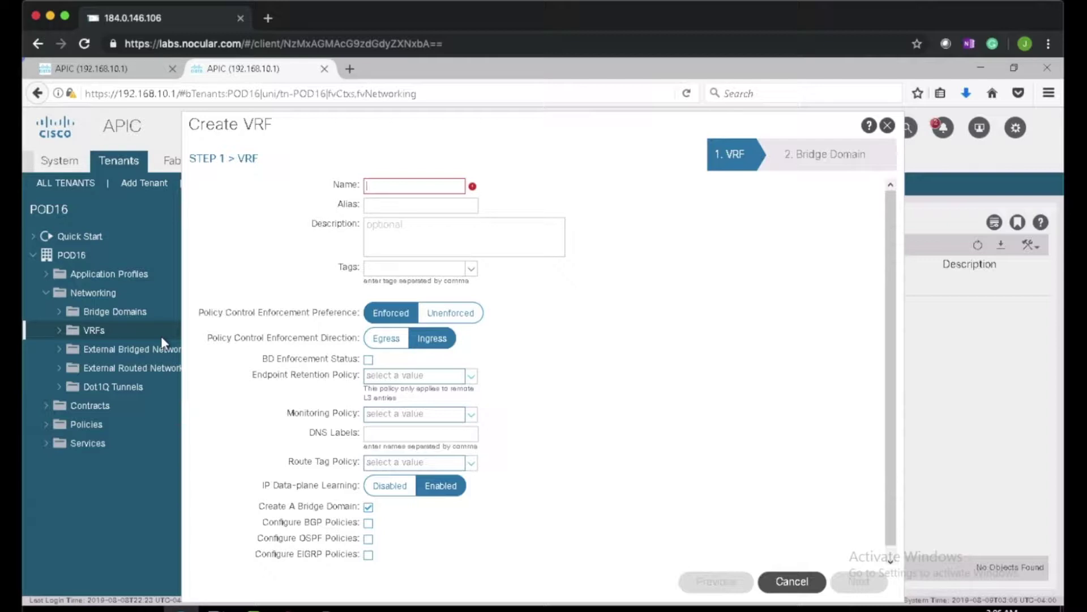
type("POD16")
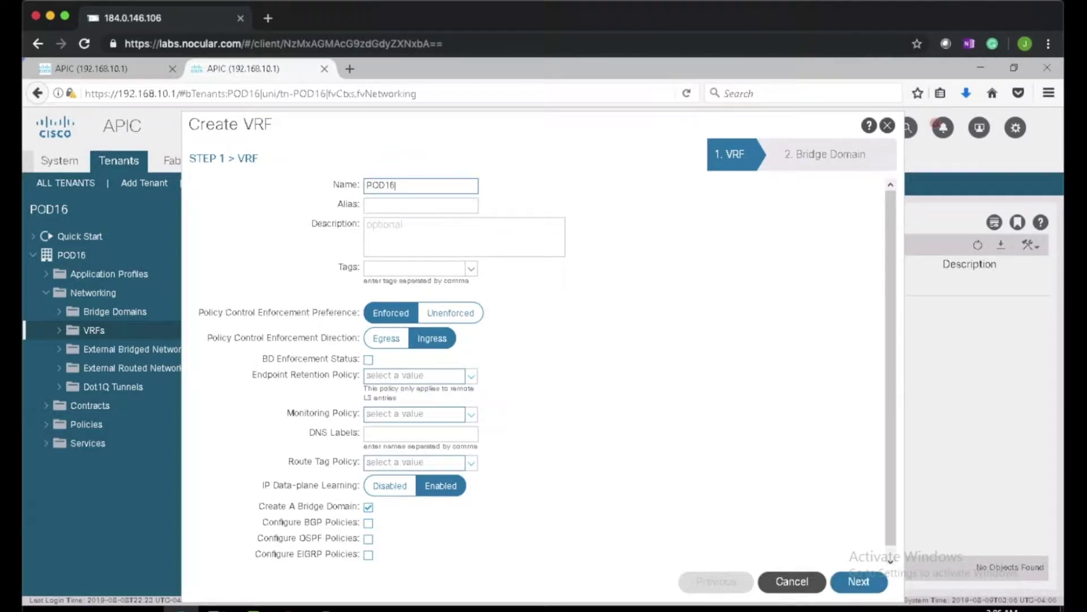
type("-VRF")
left_click(368, 507)
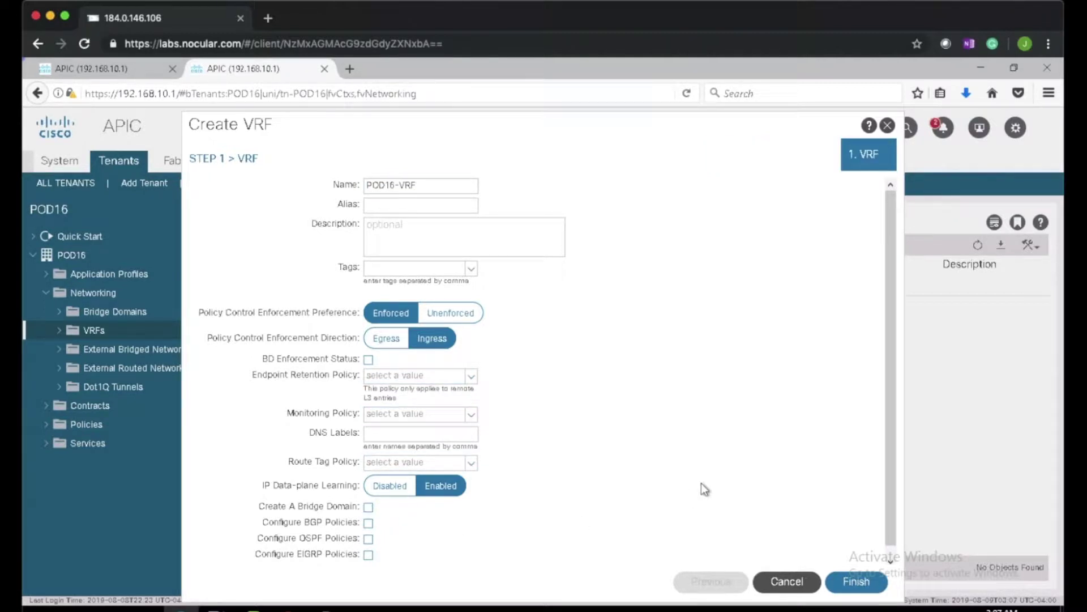
left_click(855, 582)
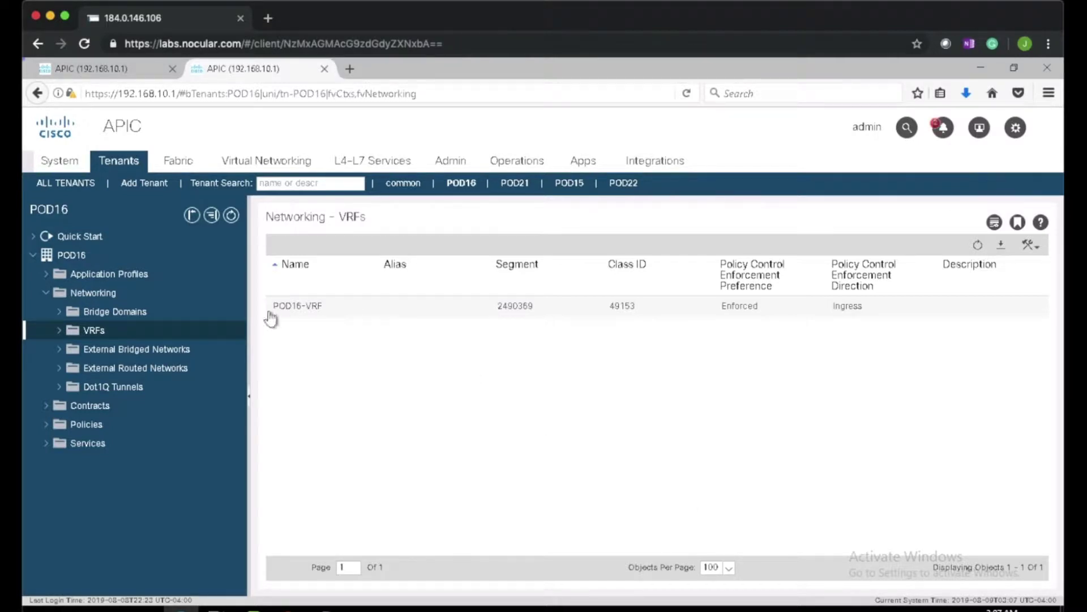
- Start a bridge domain named POD16-BD and attach it to POD16-VRF
left_click(59, 312)
left_click(59, 330)
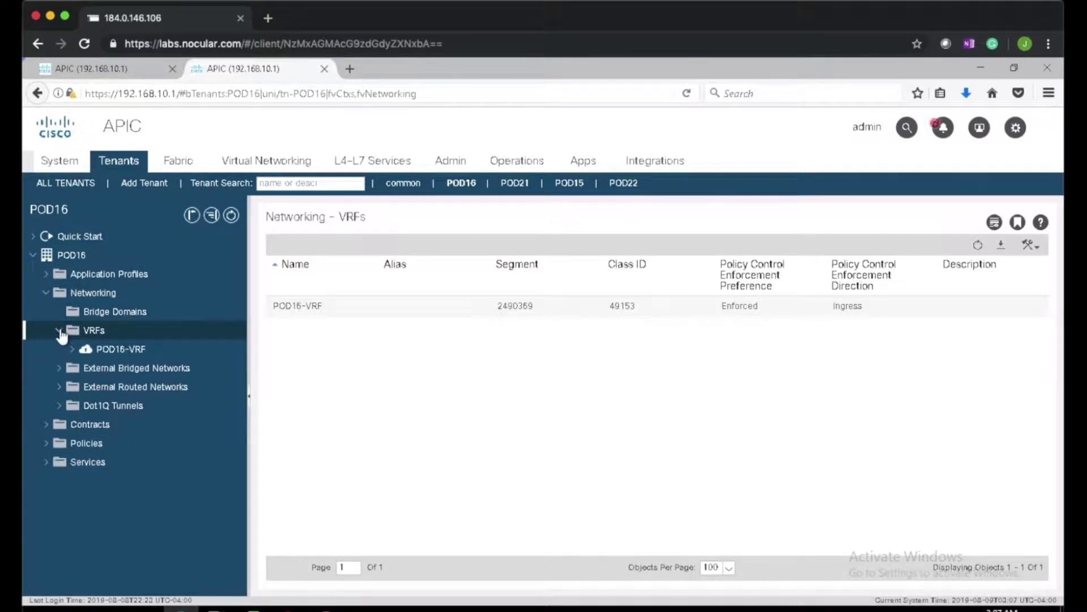
left_click(71, 349)
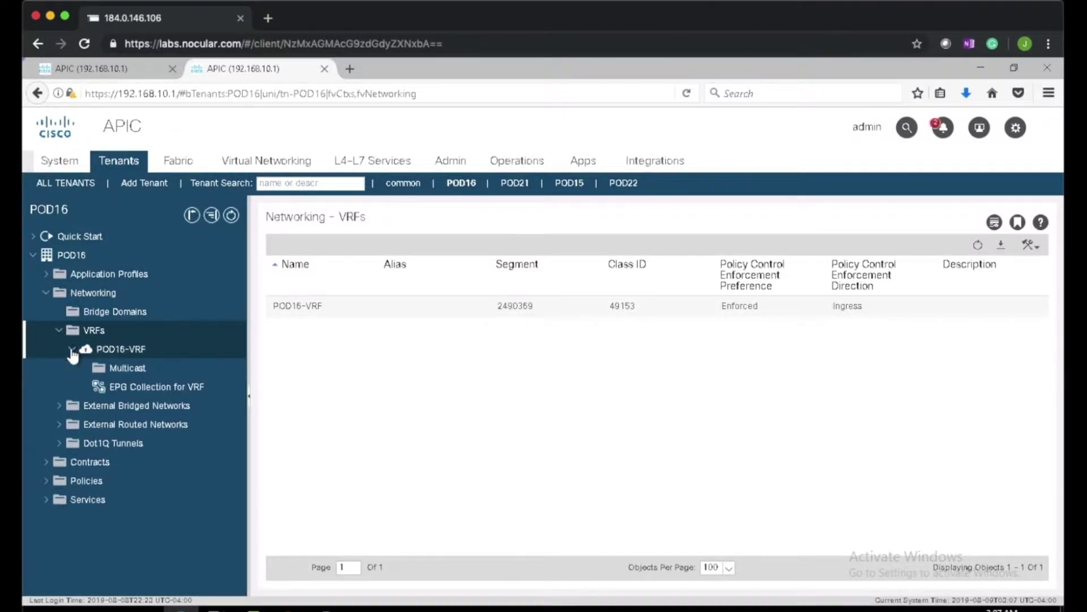
left_click(116, 313)
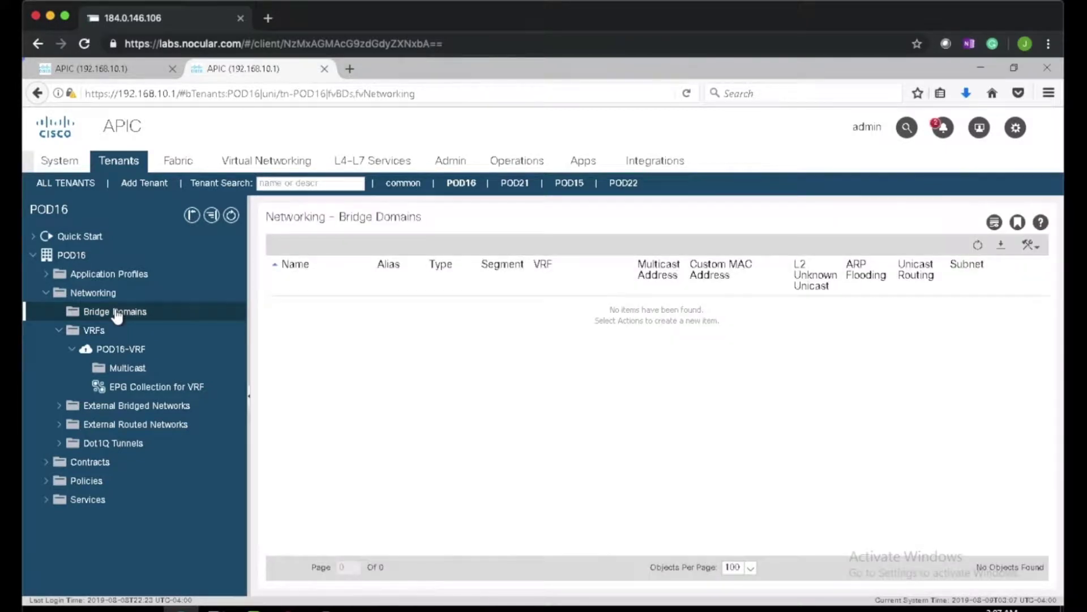
right_click(117, 316)
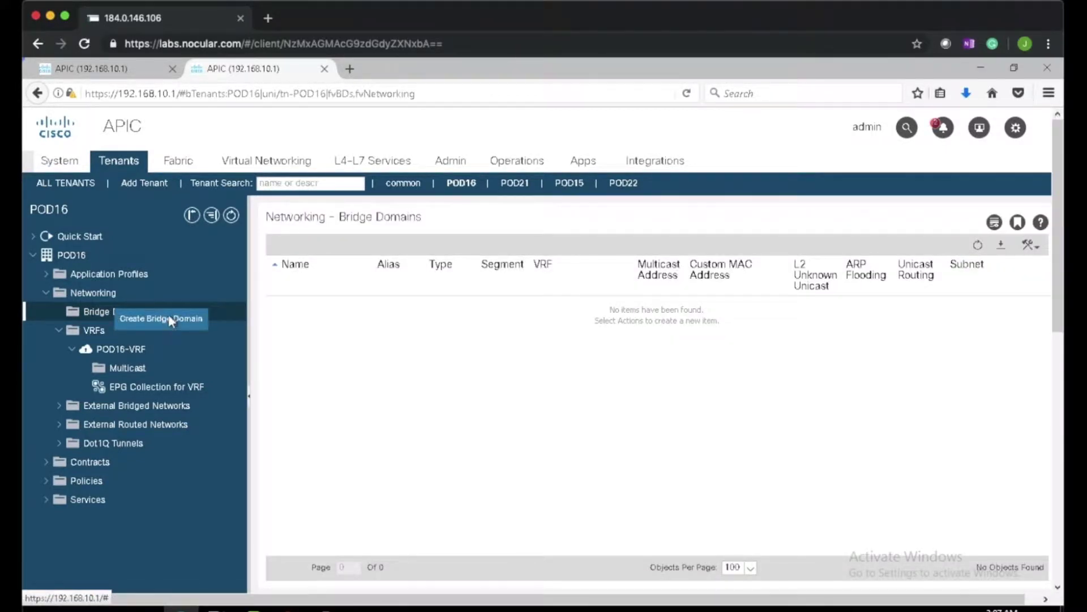
left_click(169, 318)
left_click(341, 185)
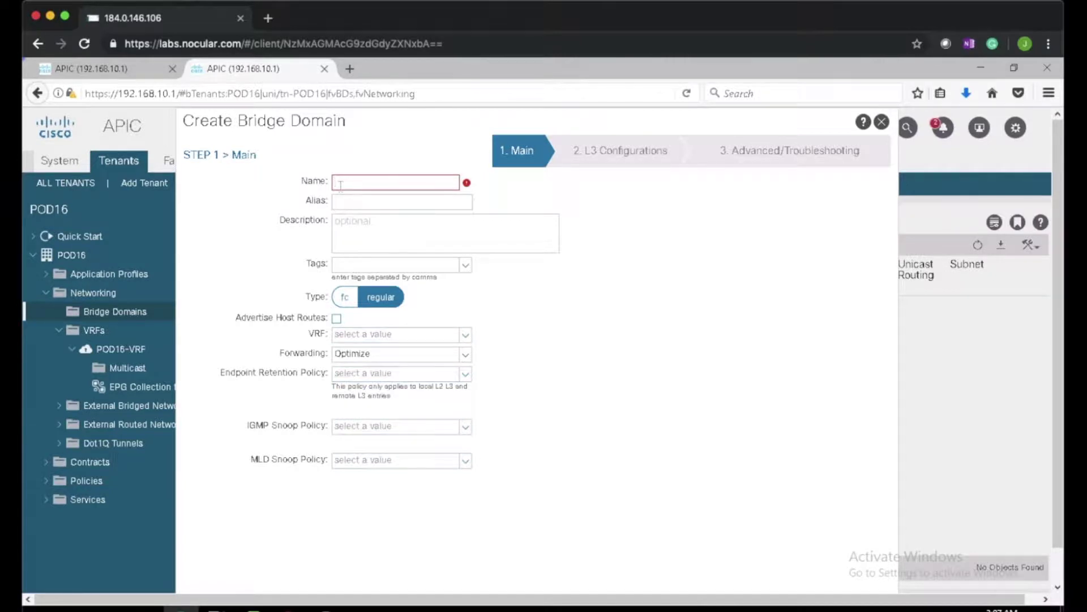
type("POD16-BD")
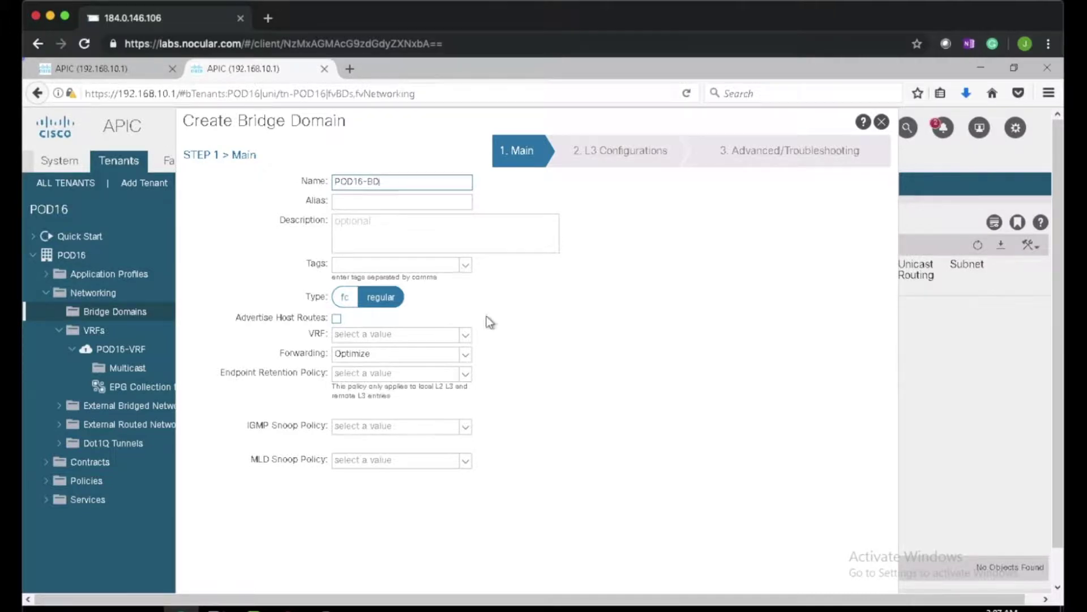
left_click(466, 334)
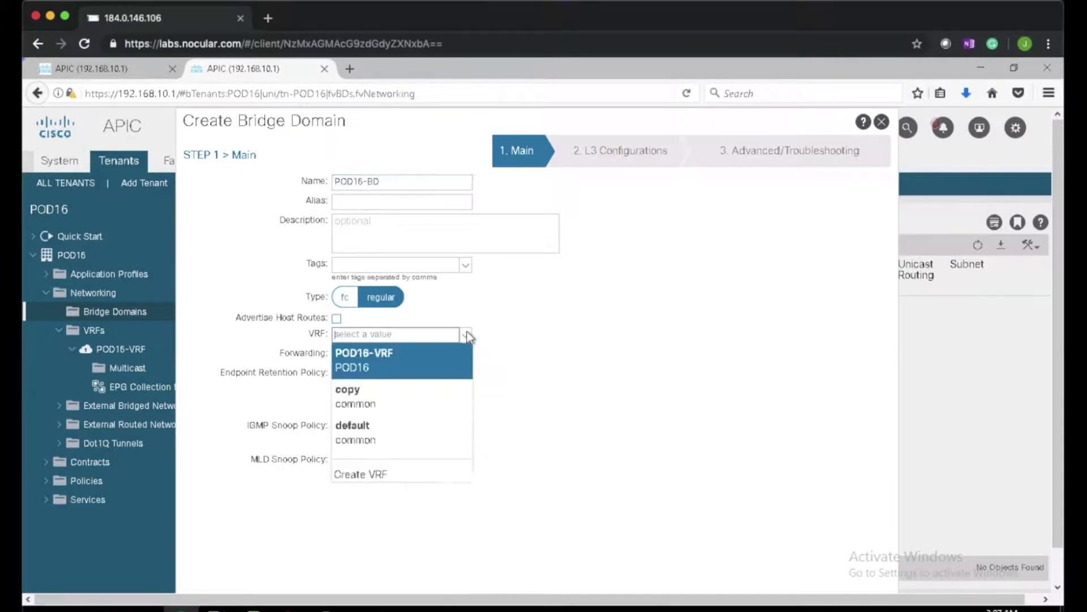
left_click(373, 351)
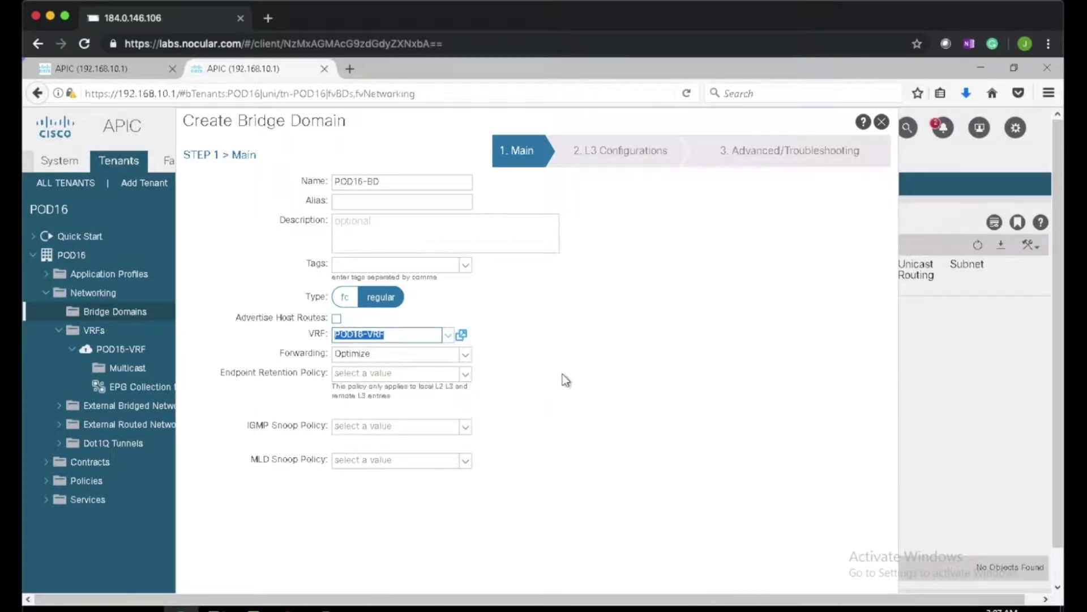
- Accept the default L3 and advanced settings and finish creating POD16-BD
scroll(562, 373, "down", 1)
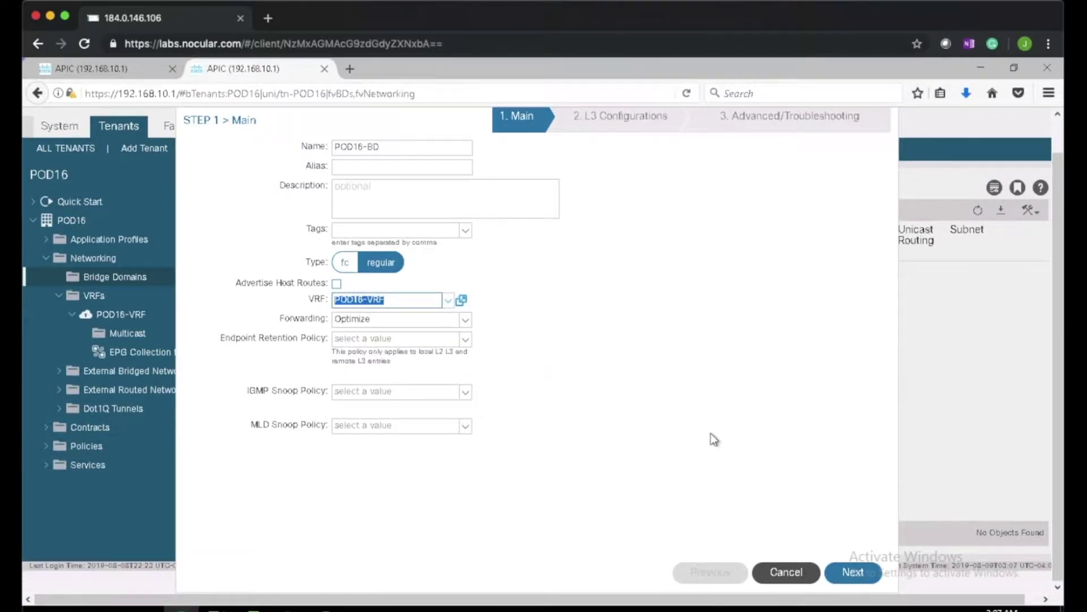
left_click(852, 573)
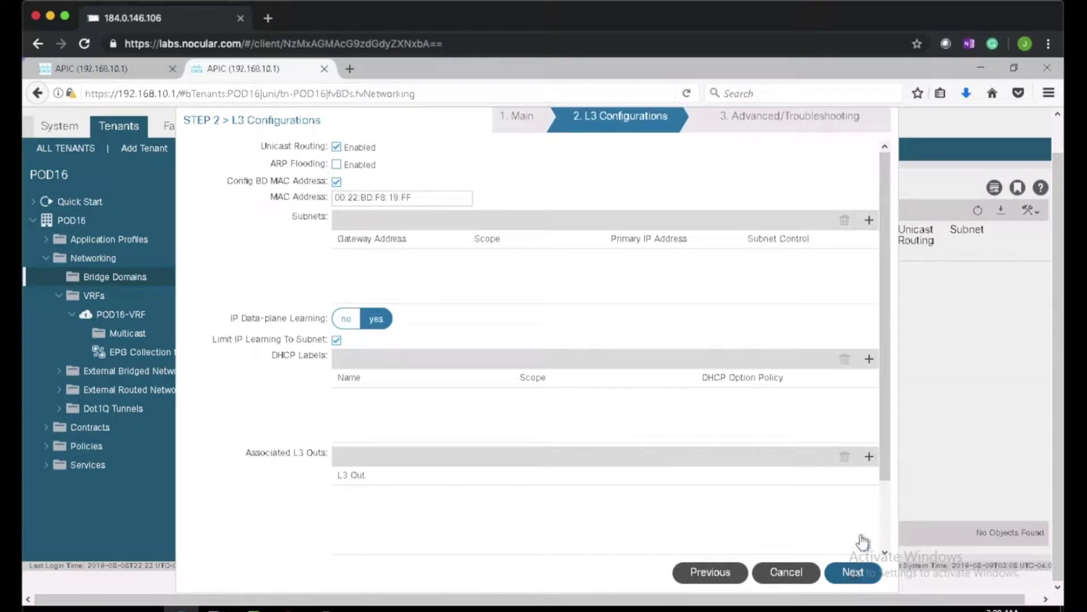
scroll(824, 528, "up", 1)
scroll(823, 528, "down", 1)
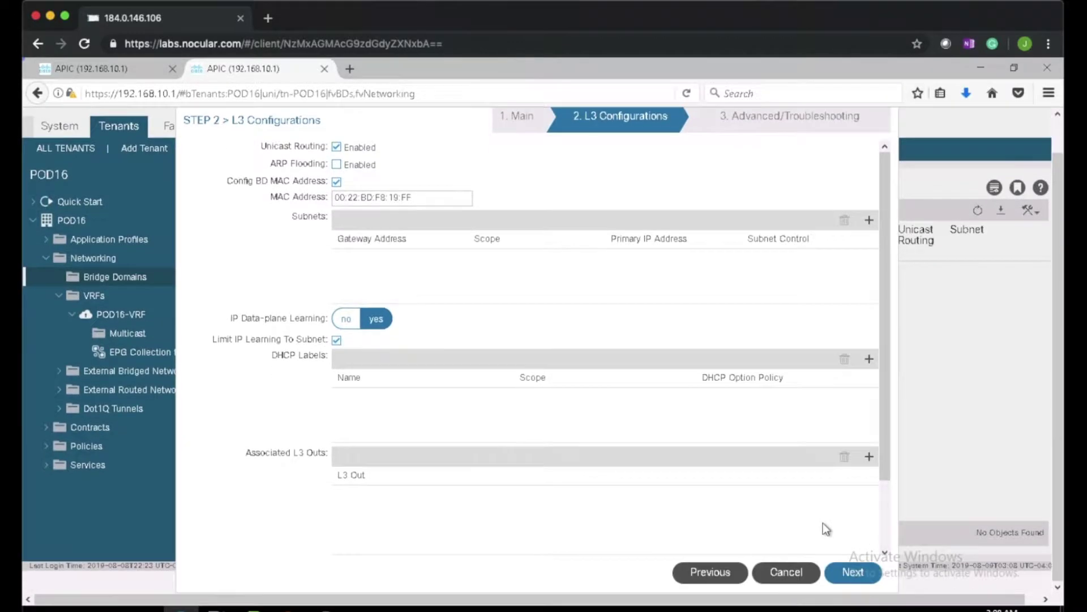
left_click(847, 574)
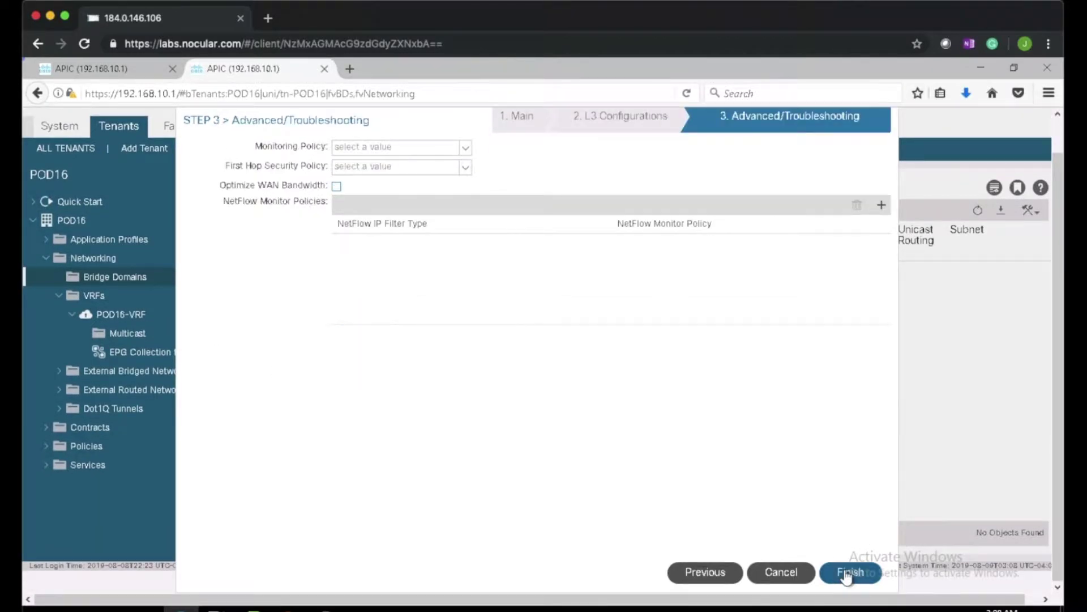
left_click(846, 573)
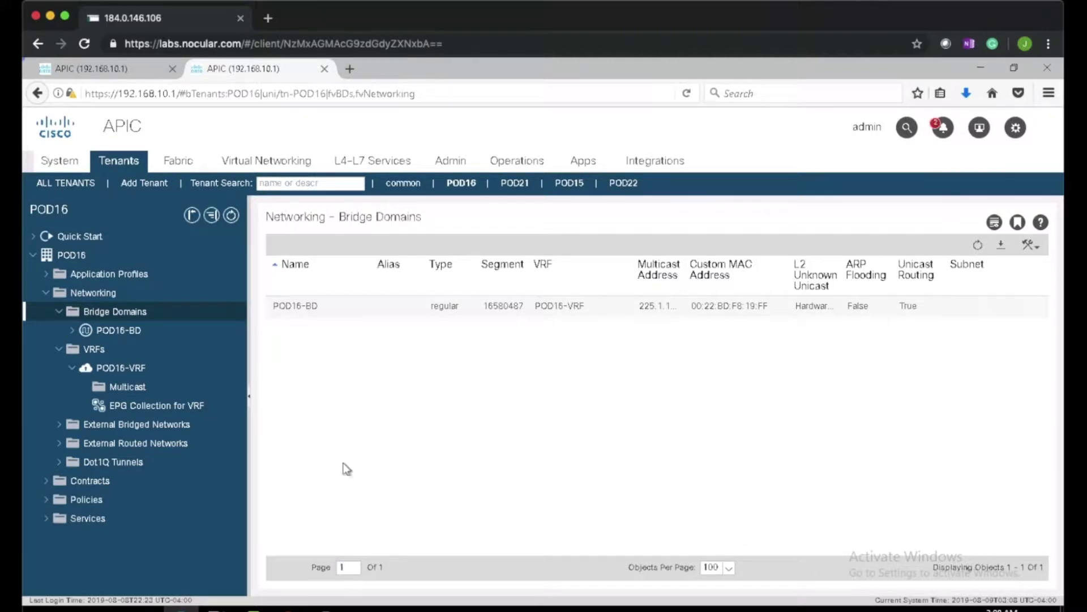
- Add subnet 10.16.1.254/24, scoped Private to VRF, under POD16-BD
double_click(134, 334)
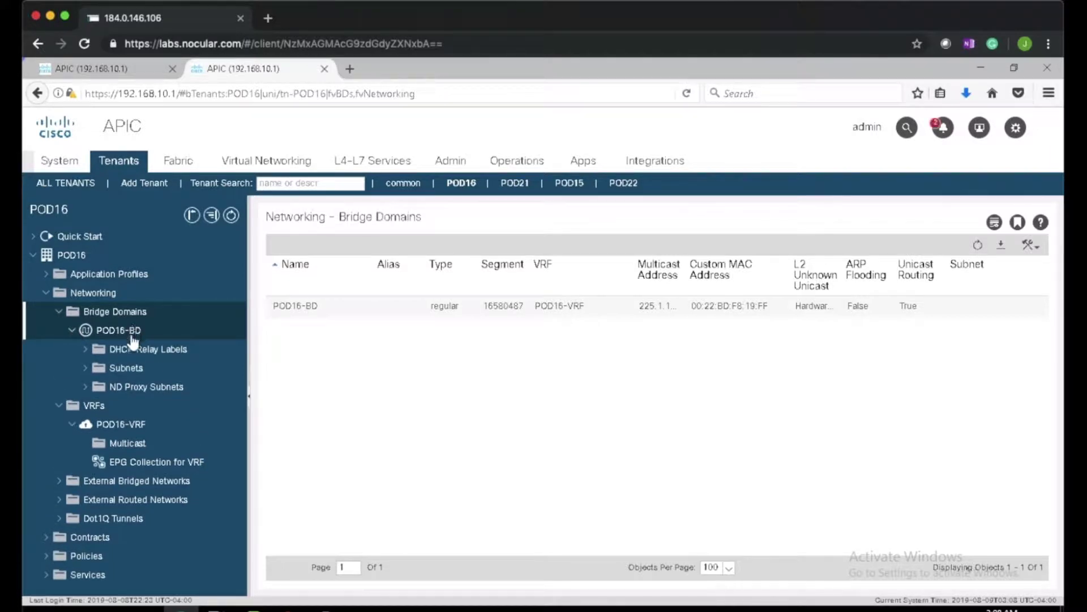
left_click(127, 372)
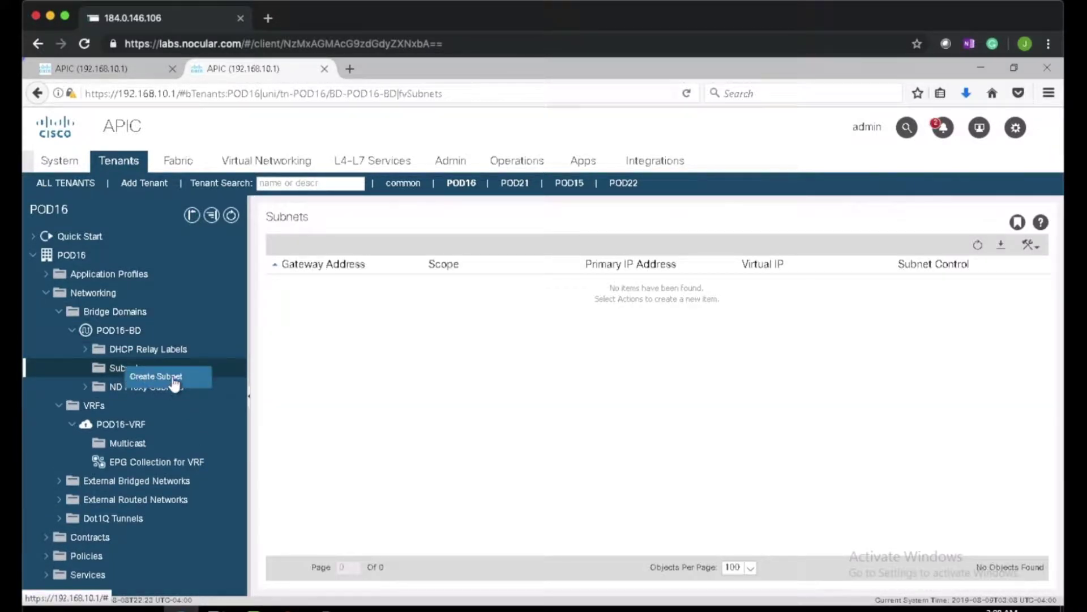
left_click(172, 379)
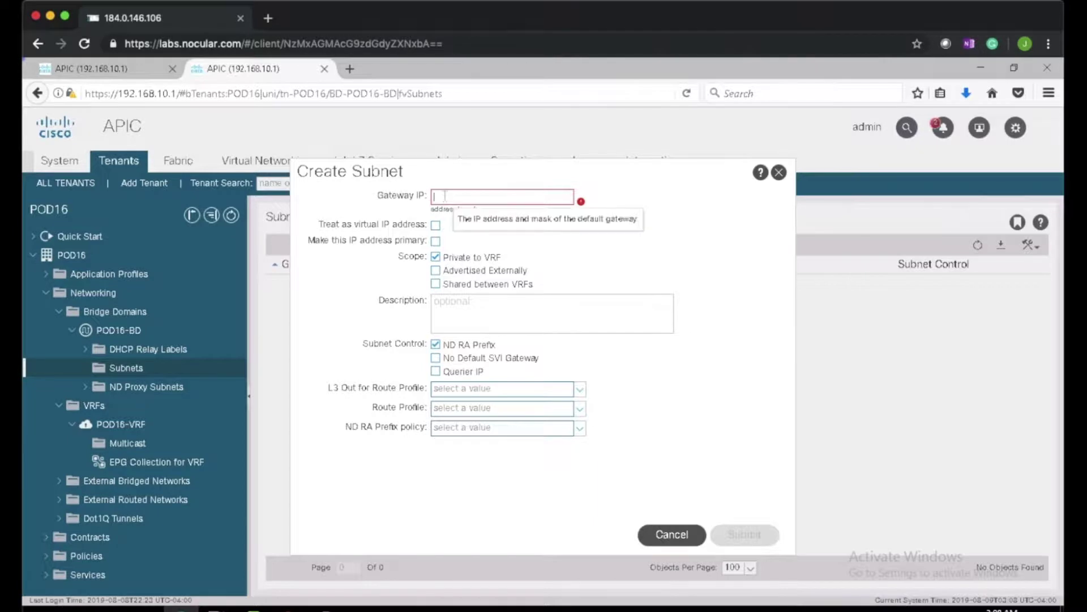
type("10.16")
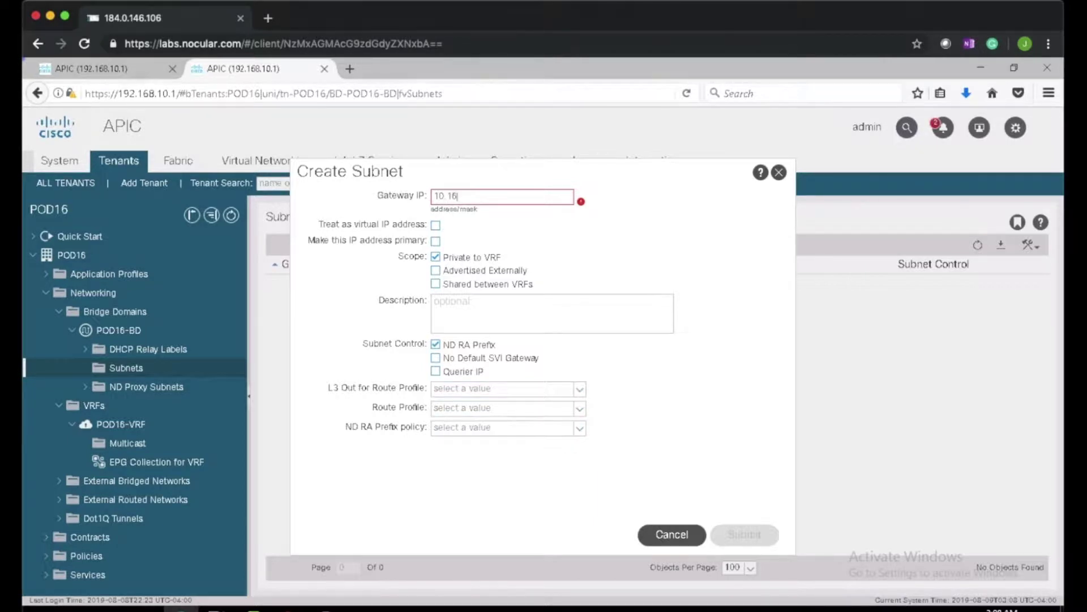
type(".1.254/24")
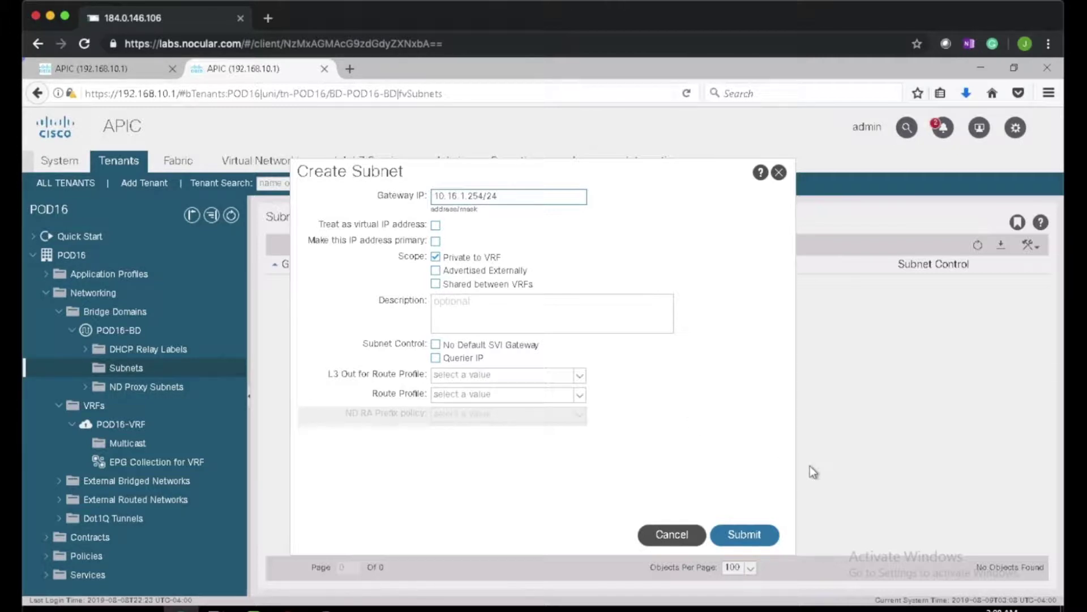
left_click(743, 534)
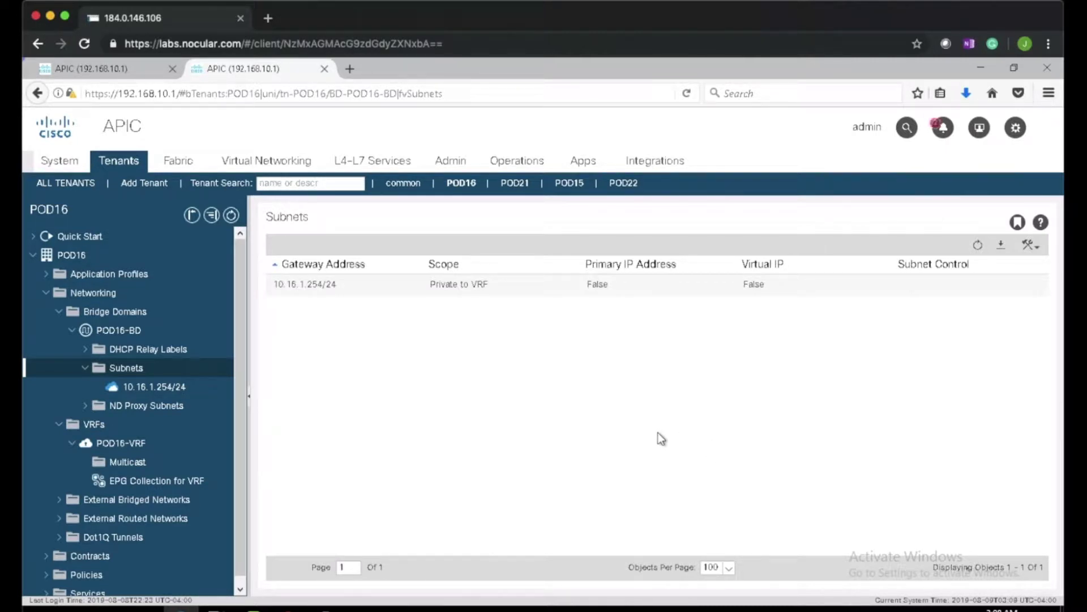
- Add subnet 10.16.2.254/24 to POD16-BD
right_click(124, 371)
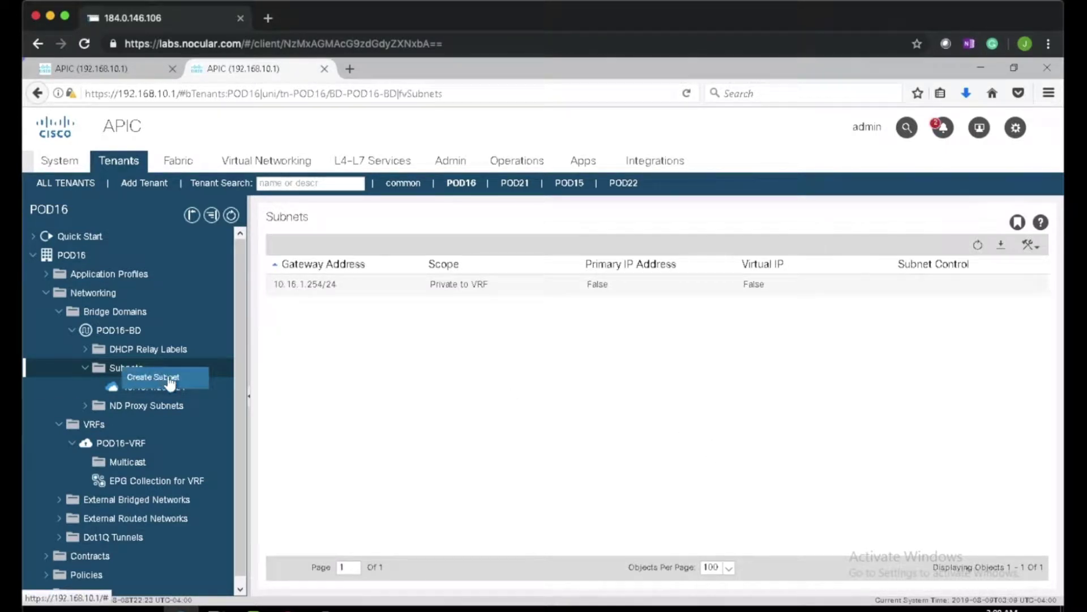
left_click(153, 377)
type("10.16.2")
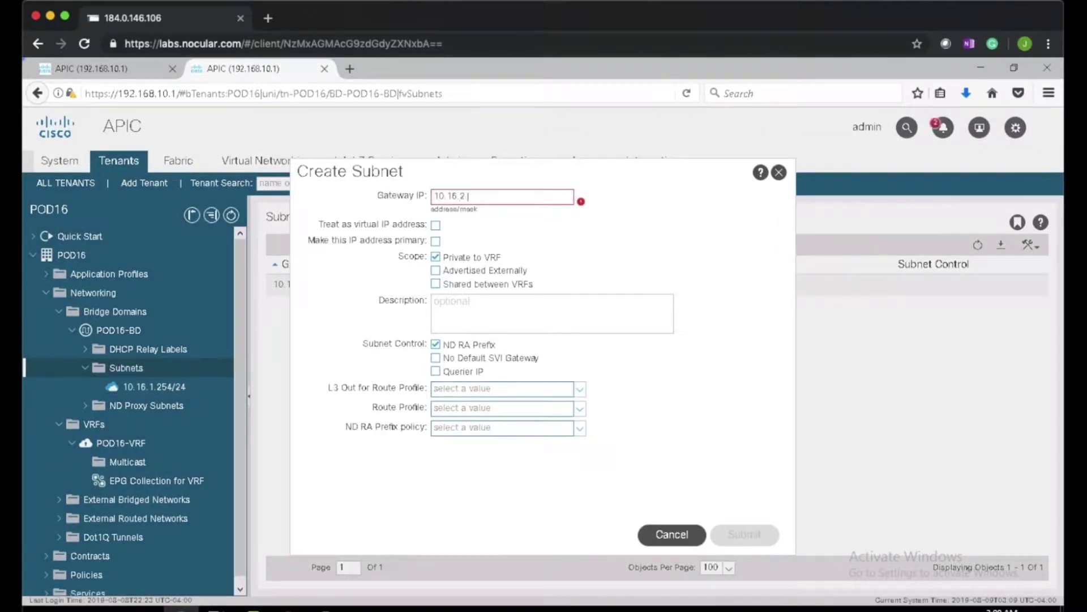
type(".254/24")
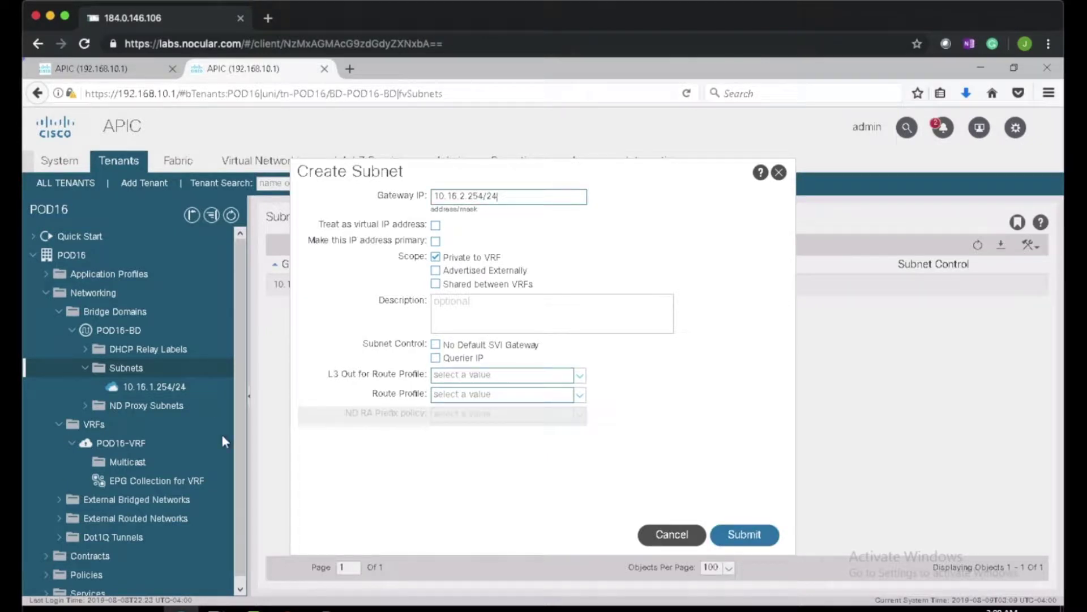
left_click(744, 536)
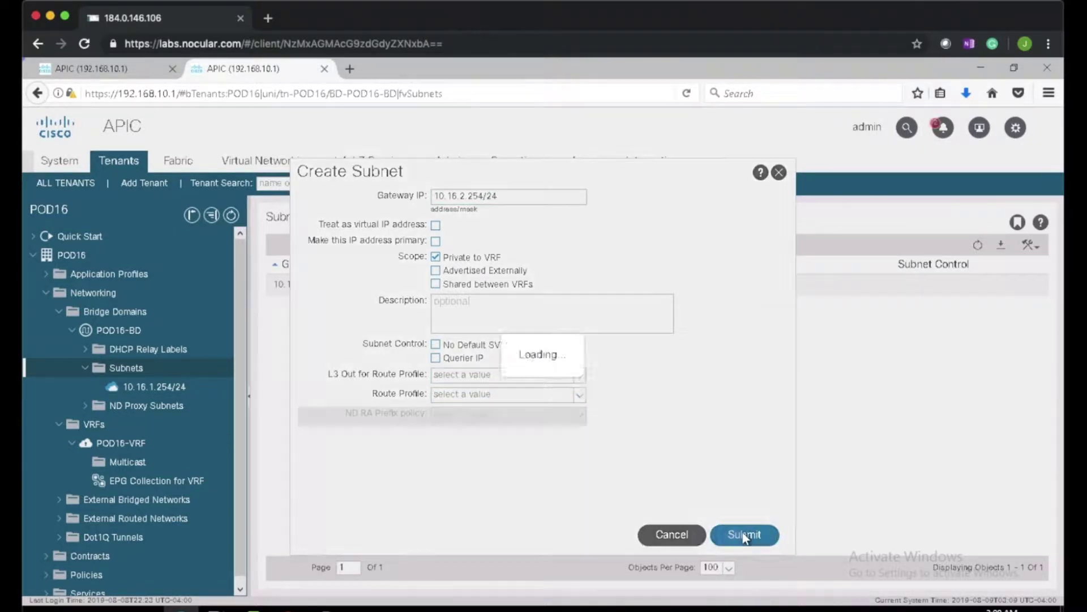
- Begin a third subnet with gateway 10.16.3.254/24 from the Actions menu
right_click(158, 373)
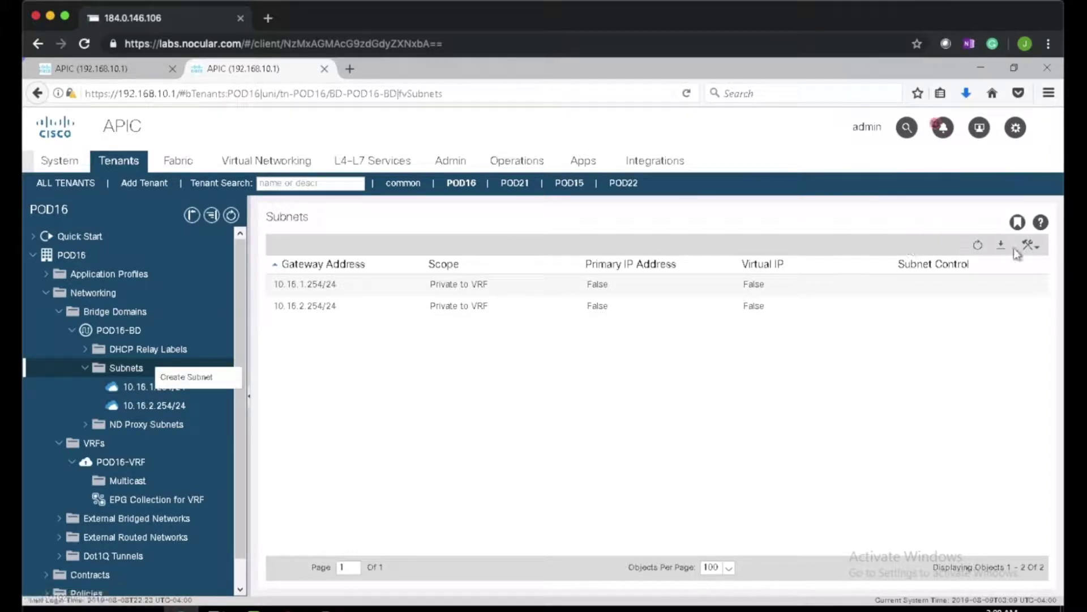
left_click(1030, 244)
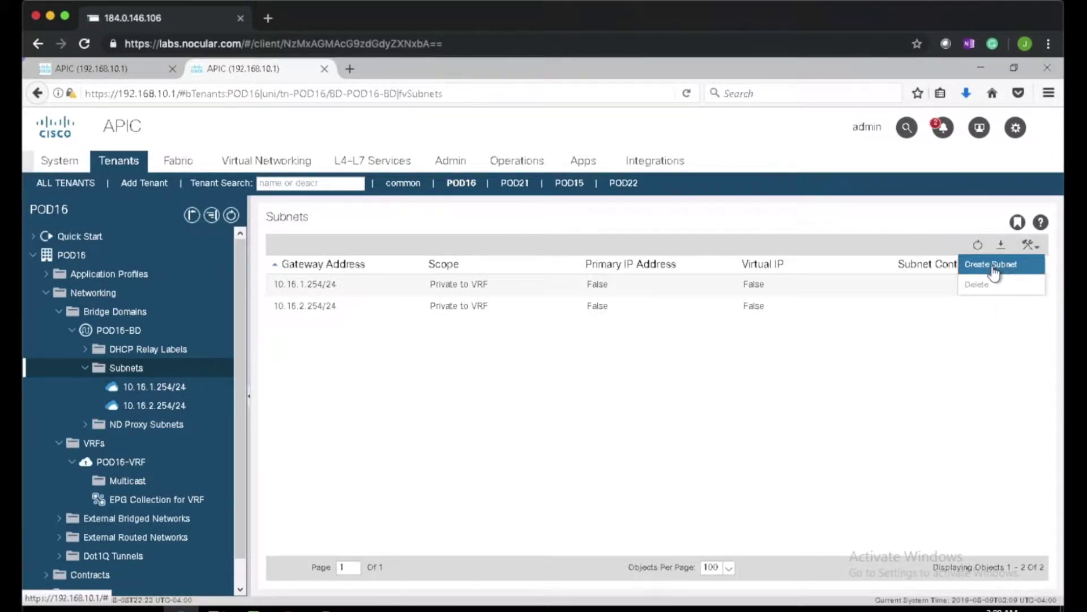
left_click(993, 265)
type("10.16")
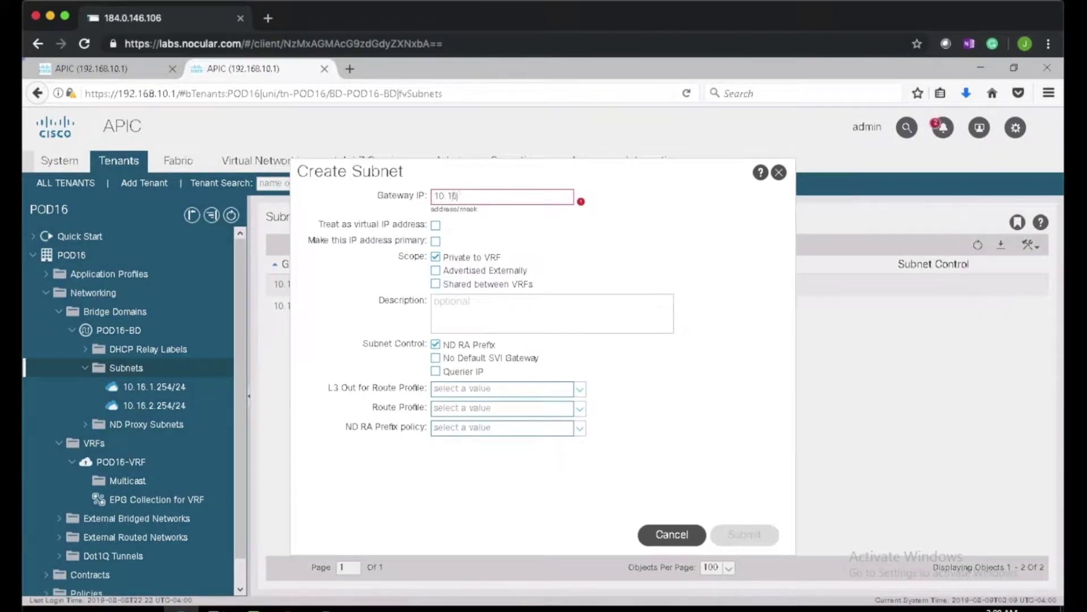
type(".3.254/24")
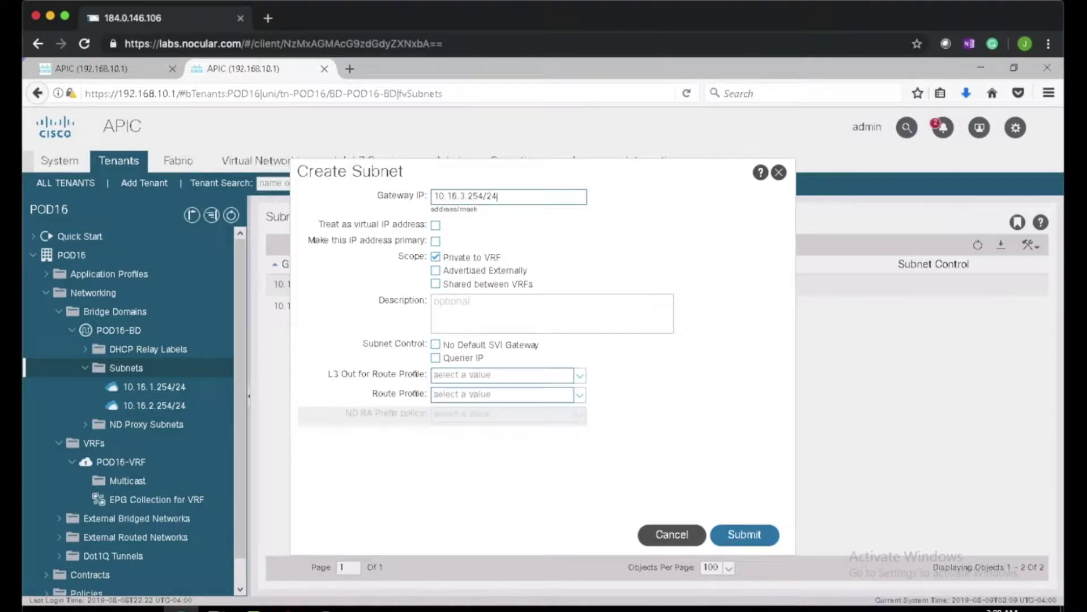
- Save subnet 10.16.3.254/24 and launch a PuTTY terminal for the controller
left_click(743, 536)
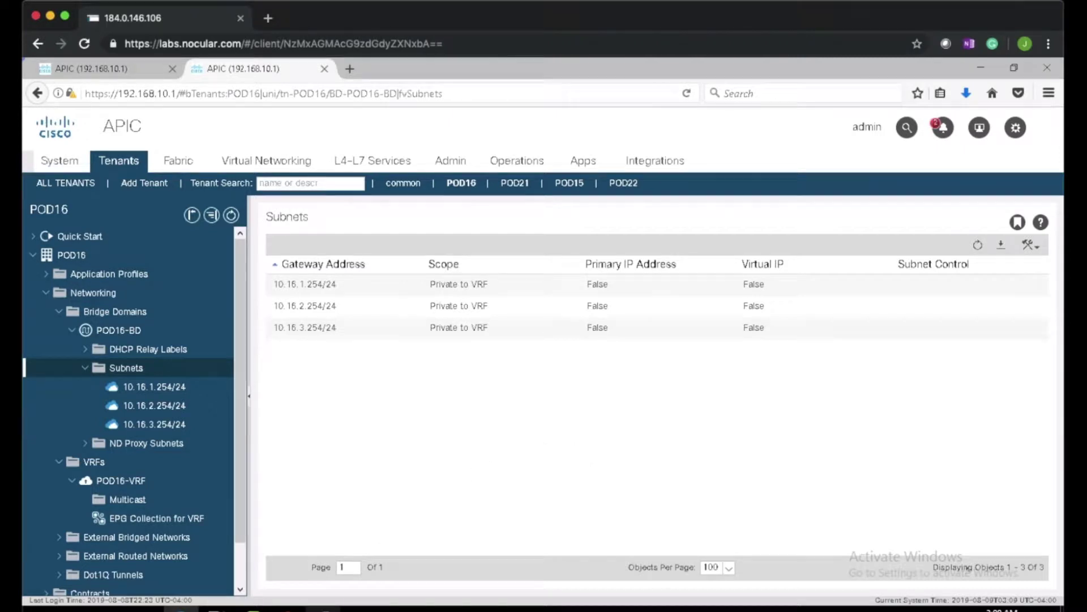
left_click(323, 609)
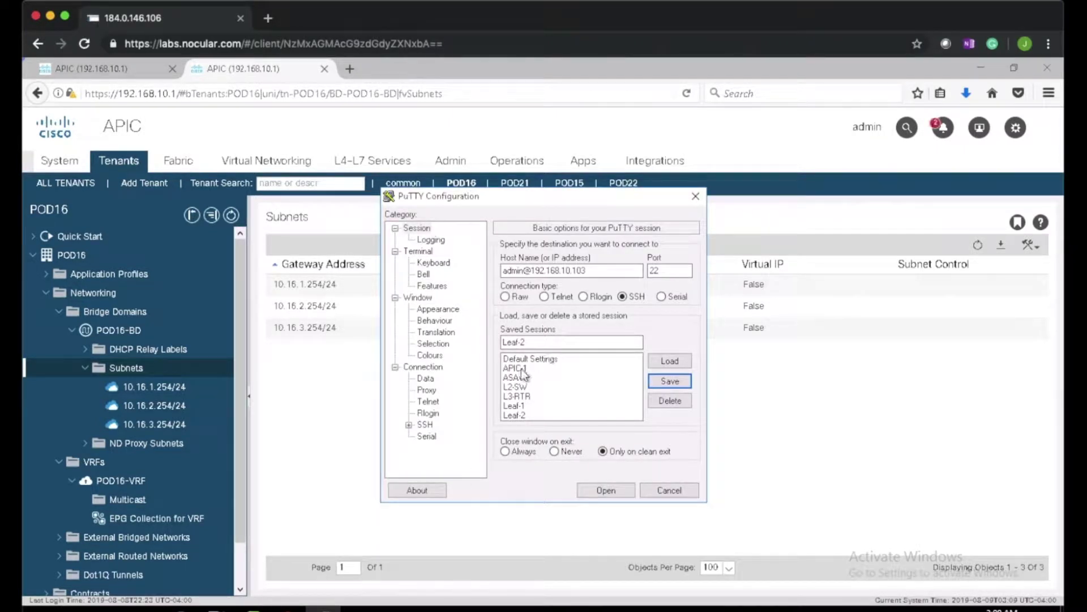
- Log into the APIC1 session and run 'show run ten POD16'
double_click(522, 369)
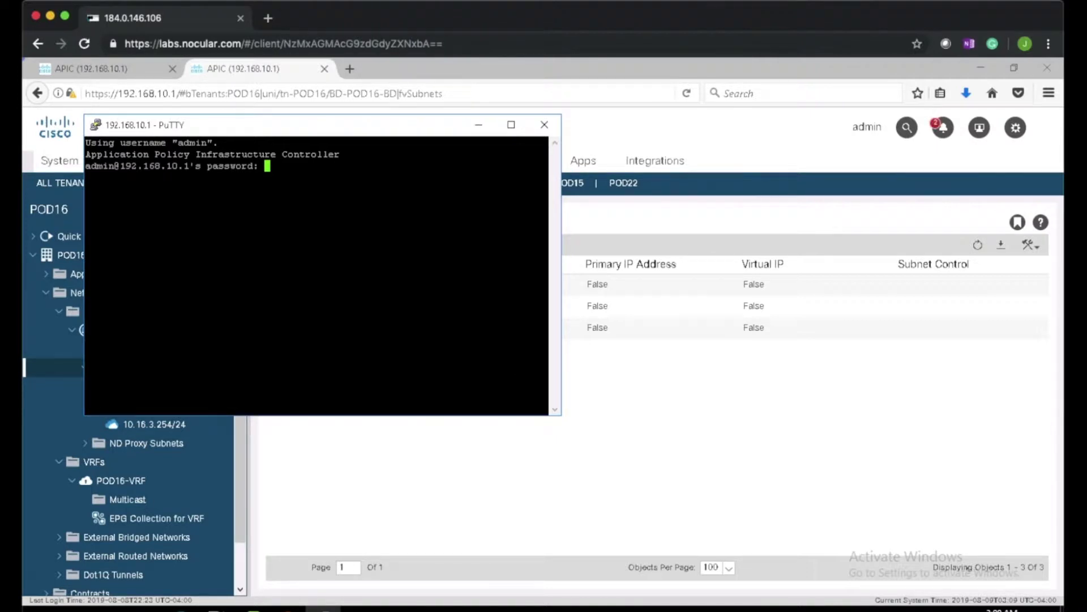
key("Return")
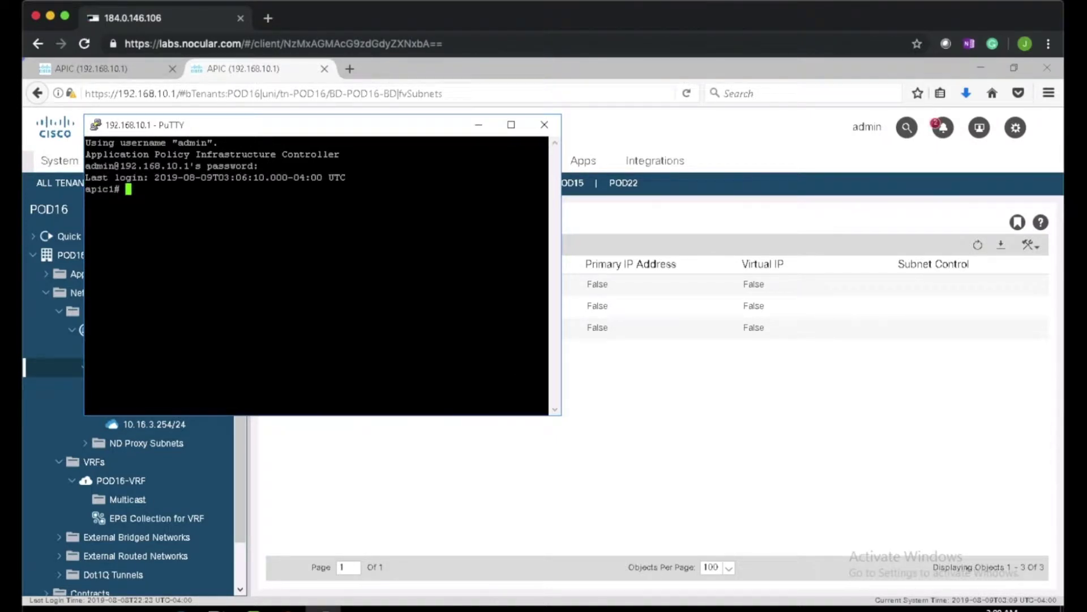
type("show run POD16")
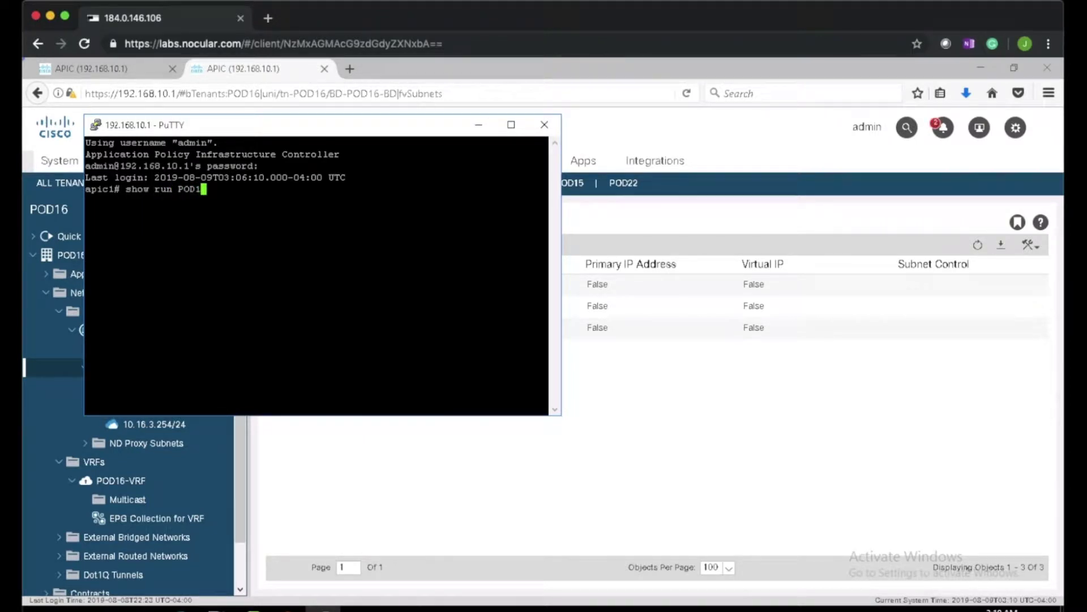
key("Left")
key("Left")
key("Left")
key("Left")
key("Left")
type("ten")
key("Return")
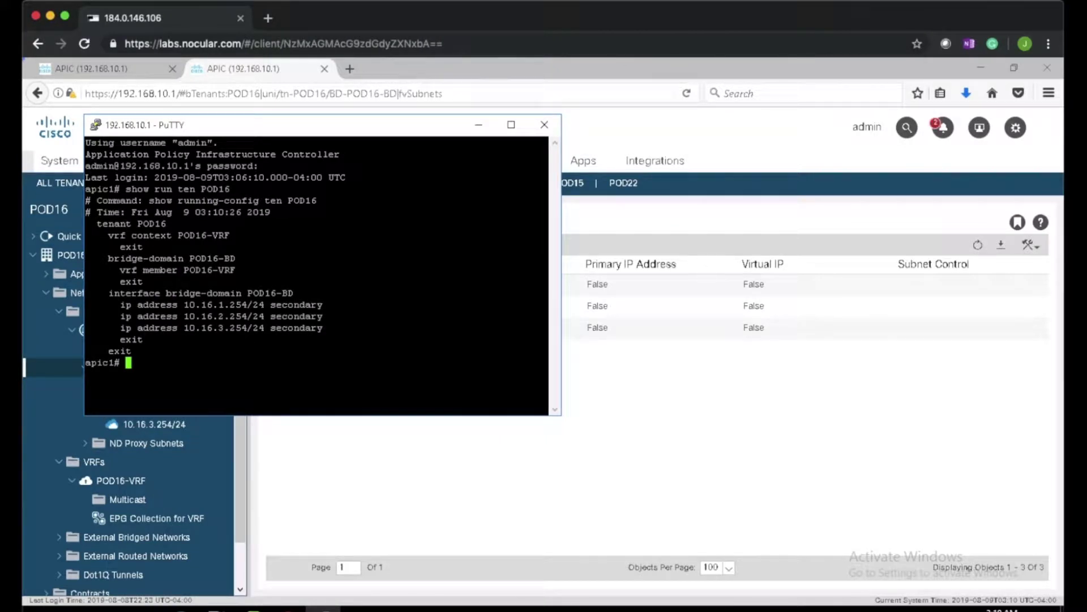
key("Return")
key("Return")
key("Return")
key("Return")
key("Return")
key("Return")
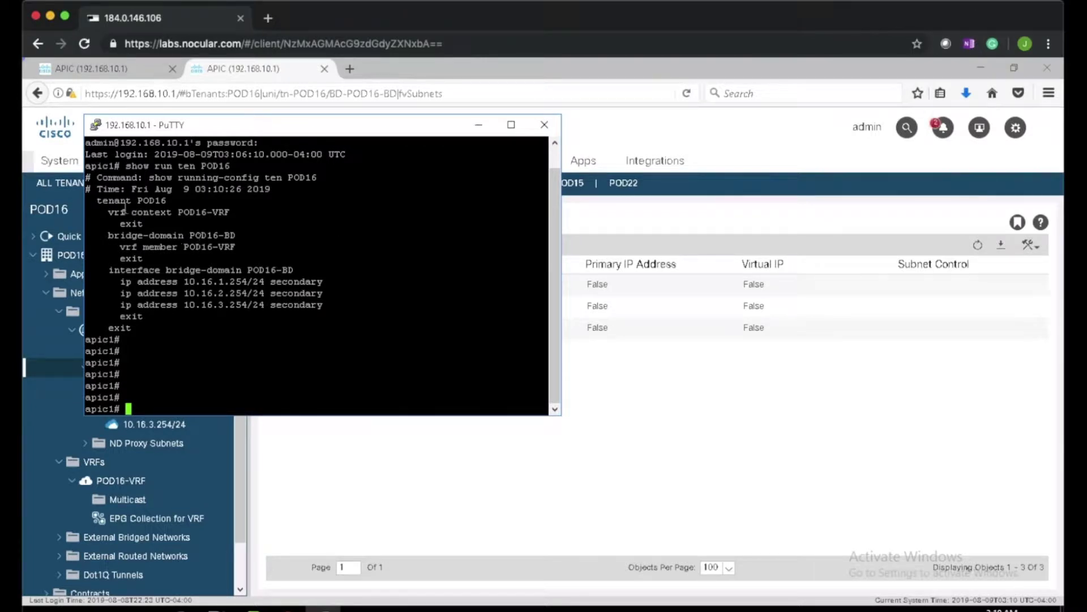
- Highlight the tenant, bridge-domain and subnet address lines, then minimize PuTTY
left_click_drag(97, 200, 175, 225)
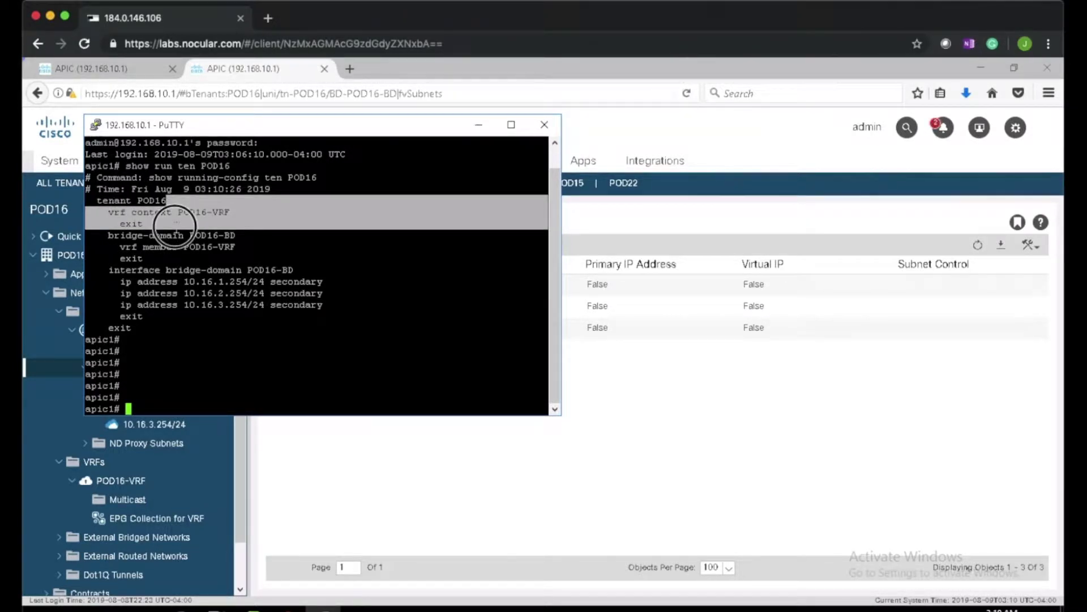
left_click_drag(108, 234, 237, 255)
left_click(199, 260)
left_click_drag(113, 274, 332, 304)
left_click(251, 342)
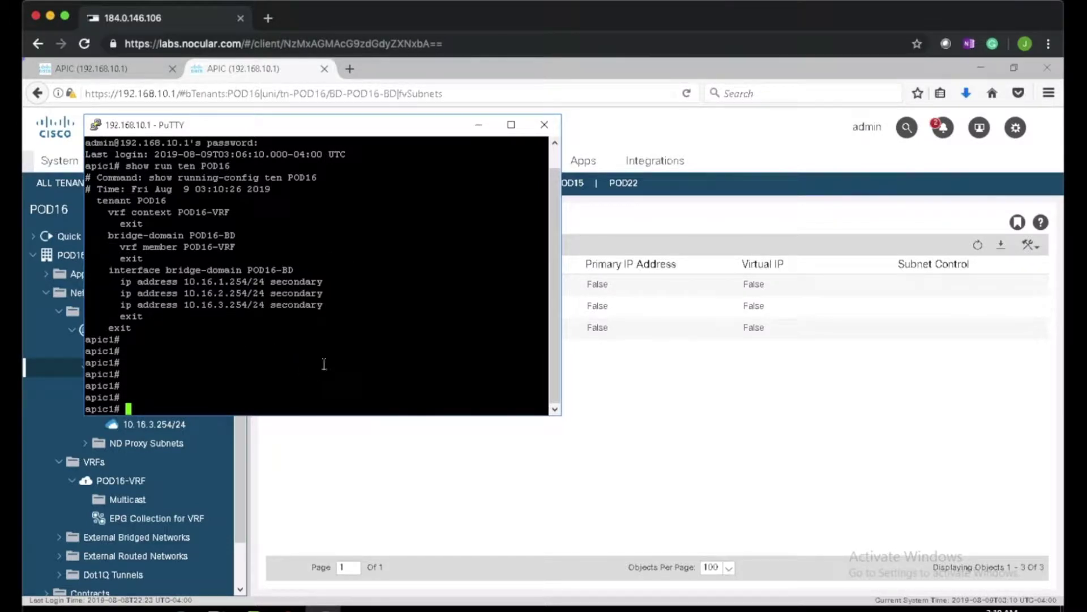
left_click(478, 125)
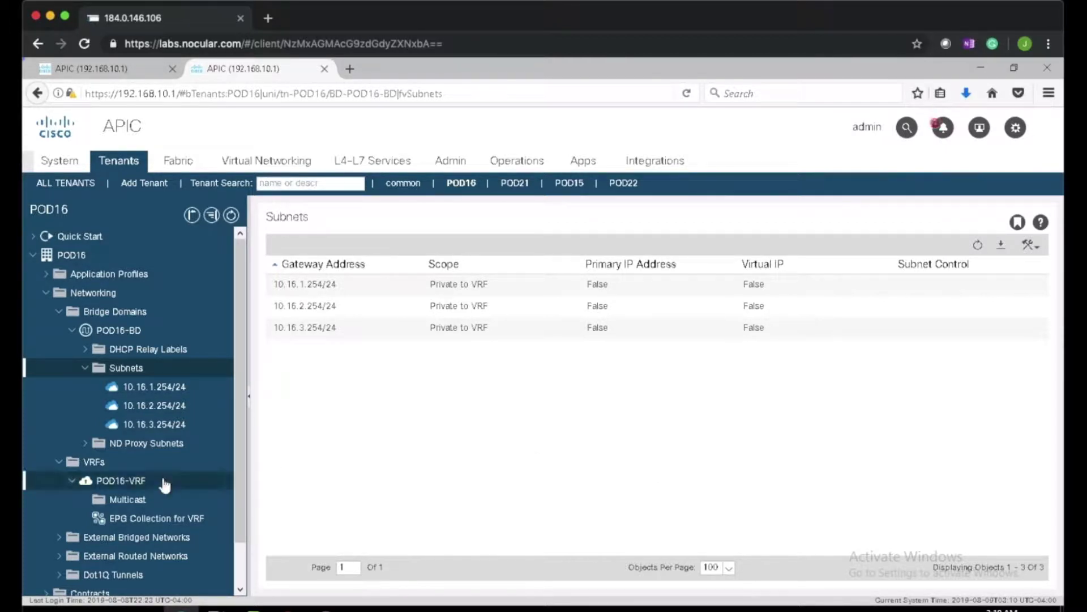
- Expand tenant POD16's Contracts folder and bring up the Create Filter dialog
scroll(102, 481, "down", 1)
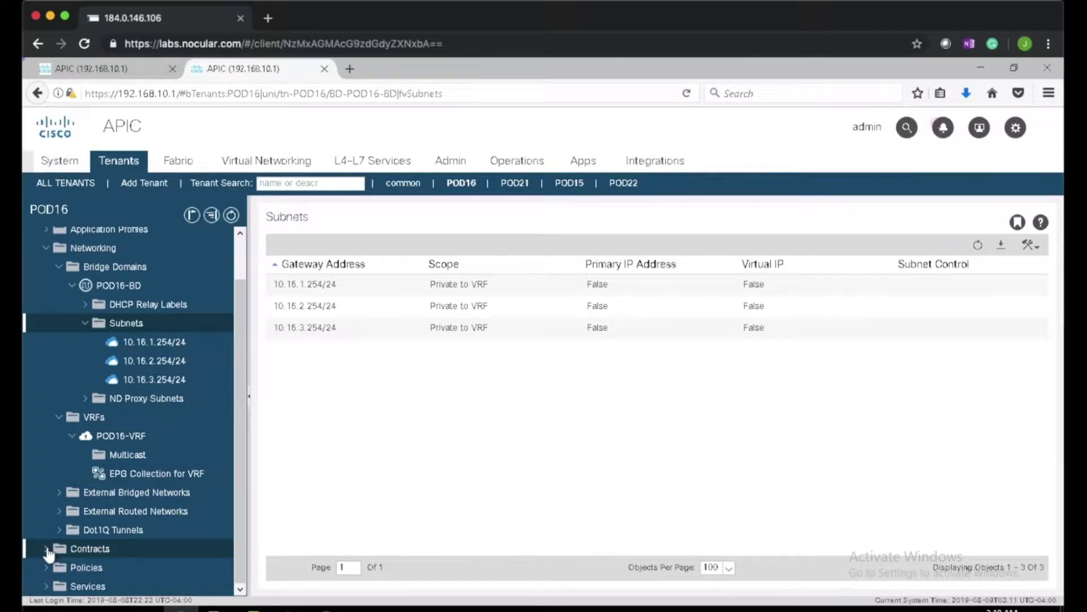
left_click(49, 553)
scroll(134, 551, "down", 2)
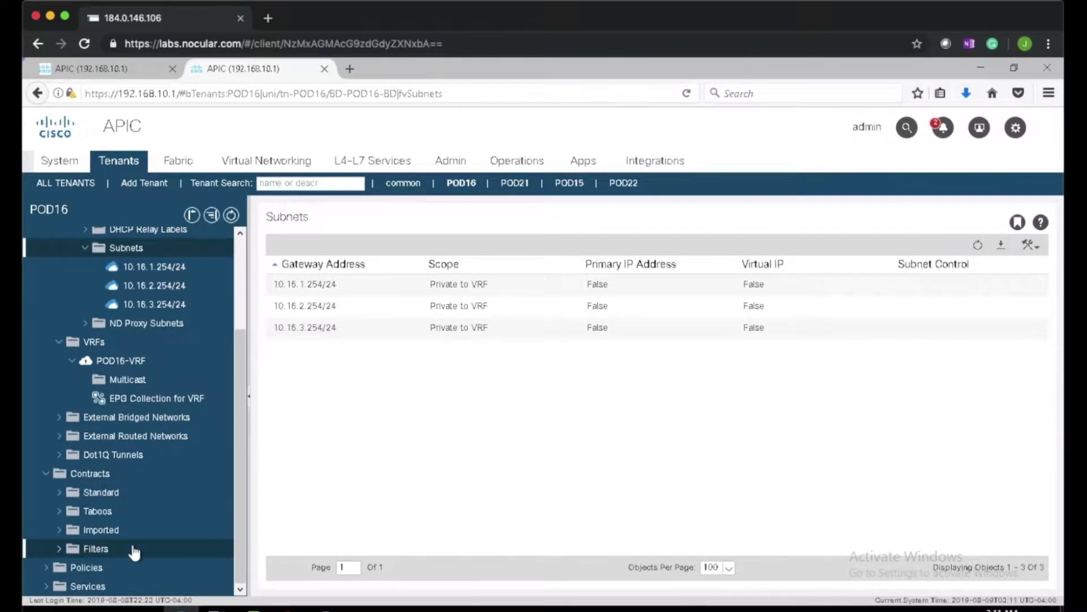
right_click(91, 480)
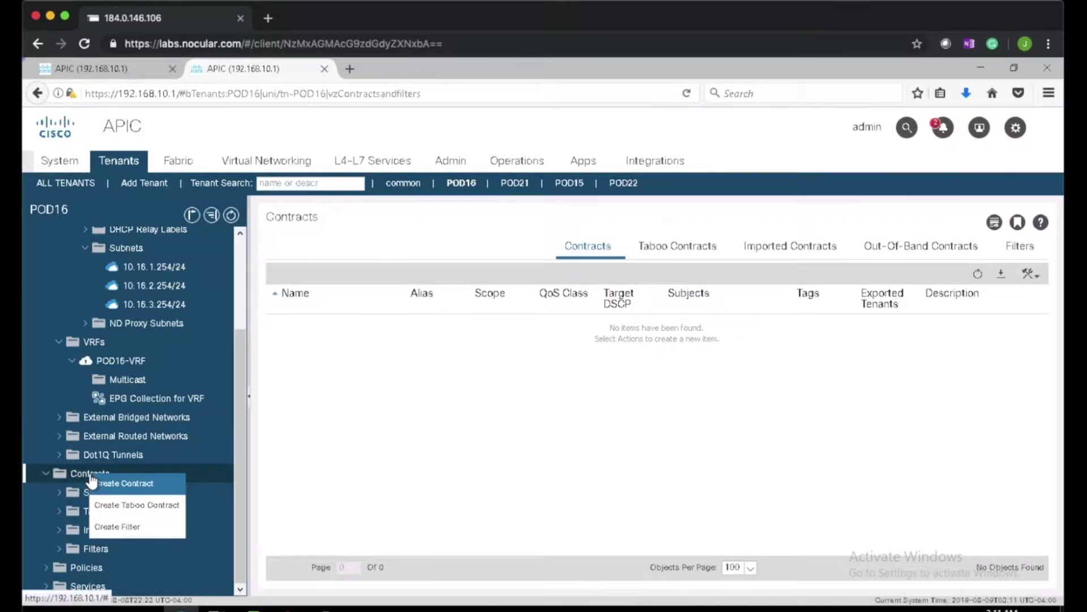
left_click(134, 529)
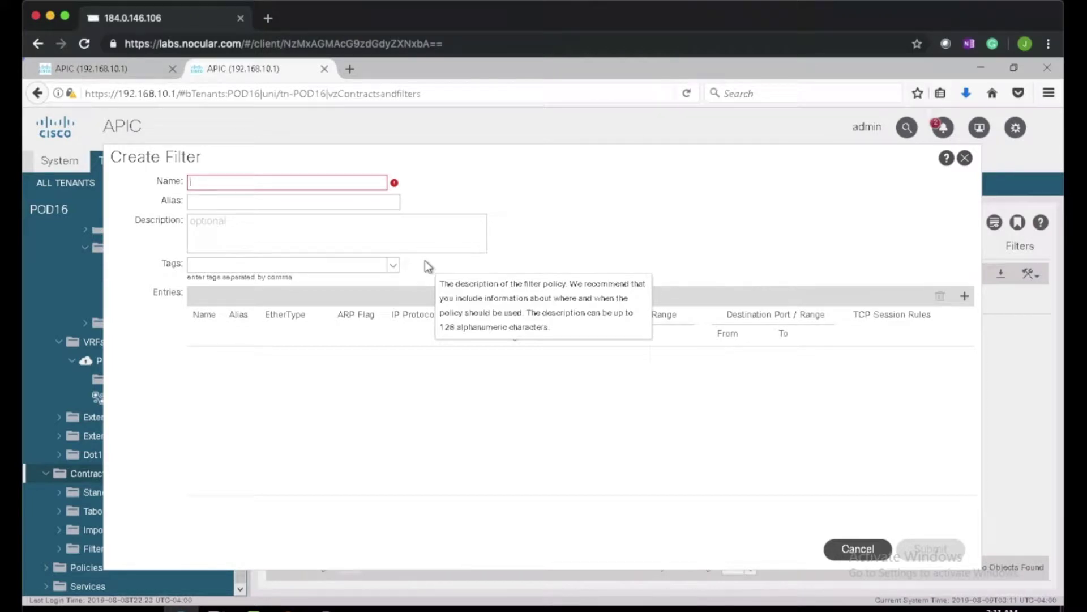
- Name the filter POD16-FILTER-ANY, correcting the mistyped ending
type("POD16")
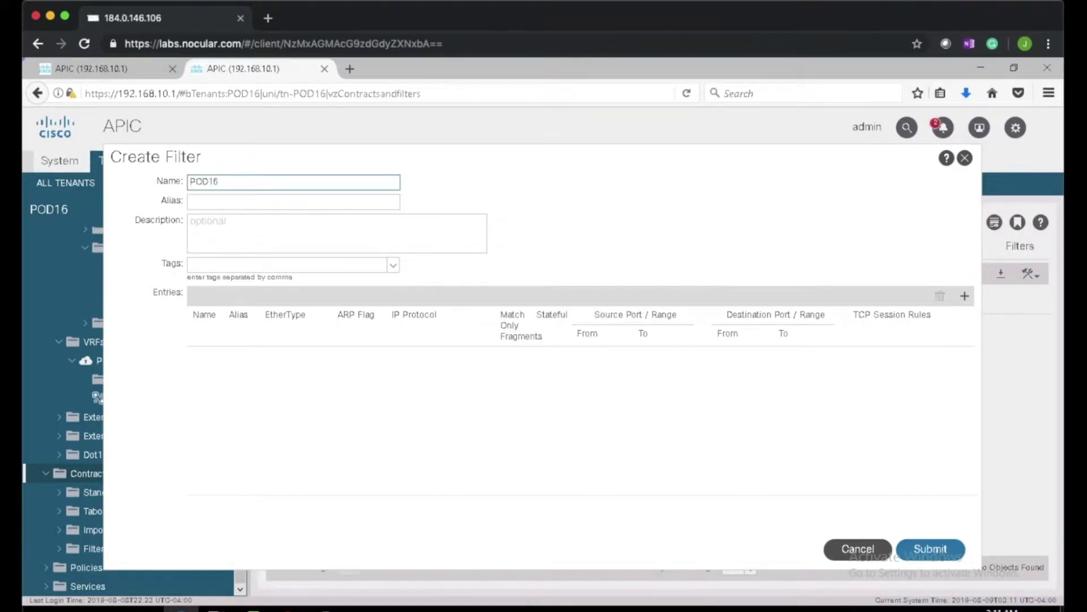
type("-filter-an")
key("BackSpace")
key("BackSpace")
key("BackSpace")
key("BackSpace")
key("BackSpace")
key("BackSpace")
key("BackSpace")
key("BackSpace")
key("BackSpace")
type("FILTER-ANY")
- Add a single entry named ANY, submit the filter, and view the Filters list
left_click(964, 297)
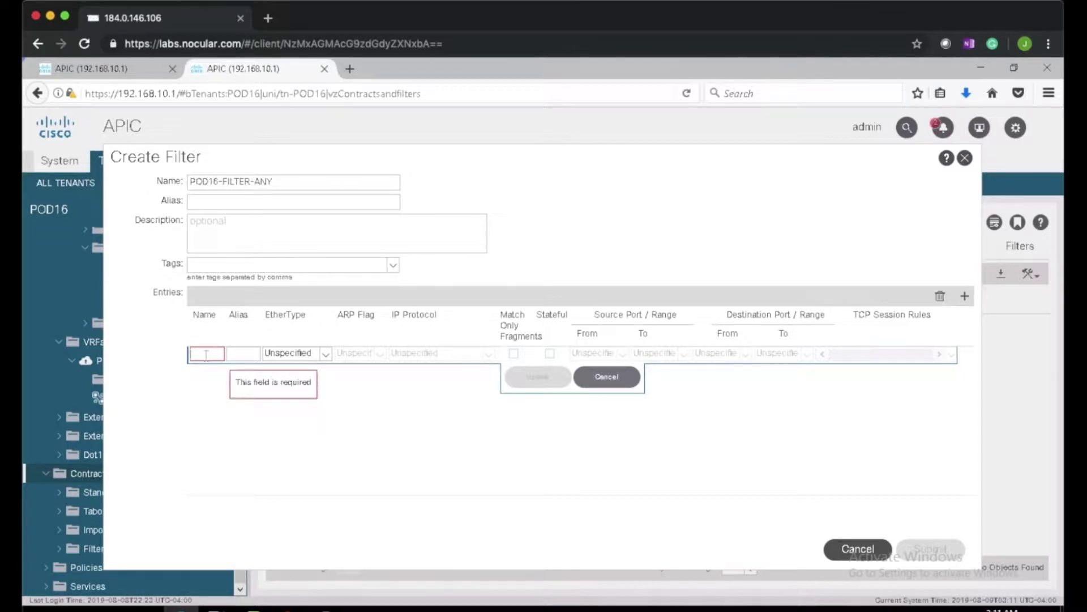
type("ANY")
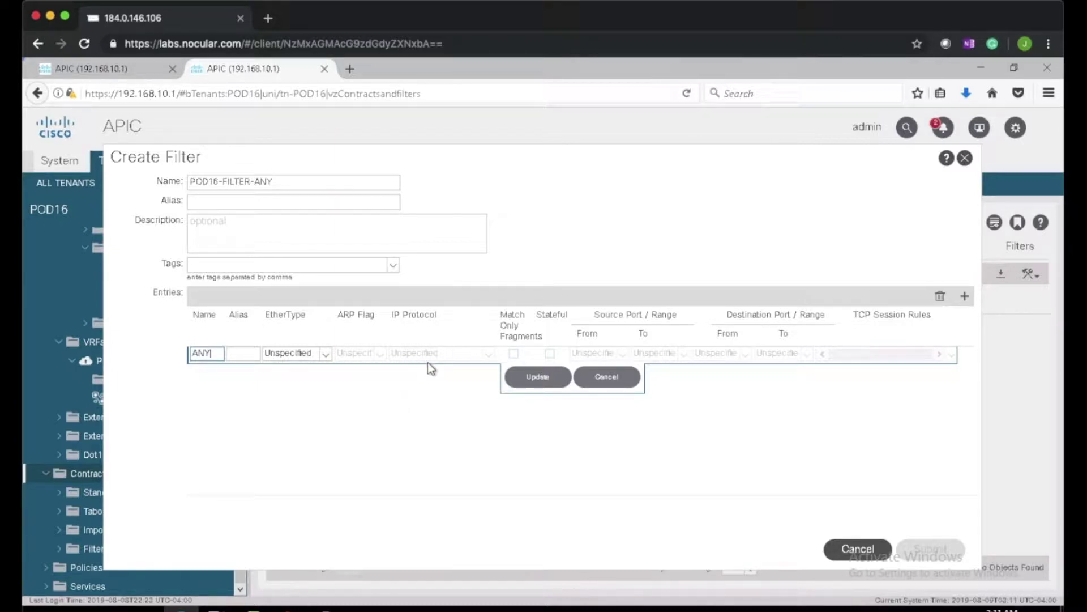
left_click(539, 378)
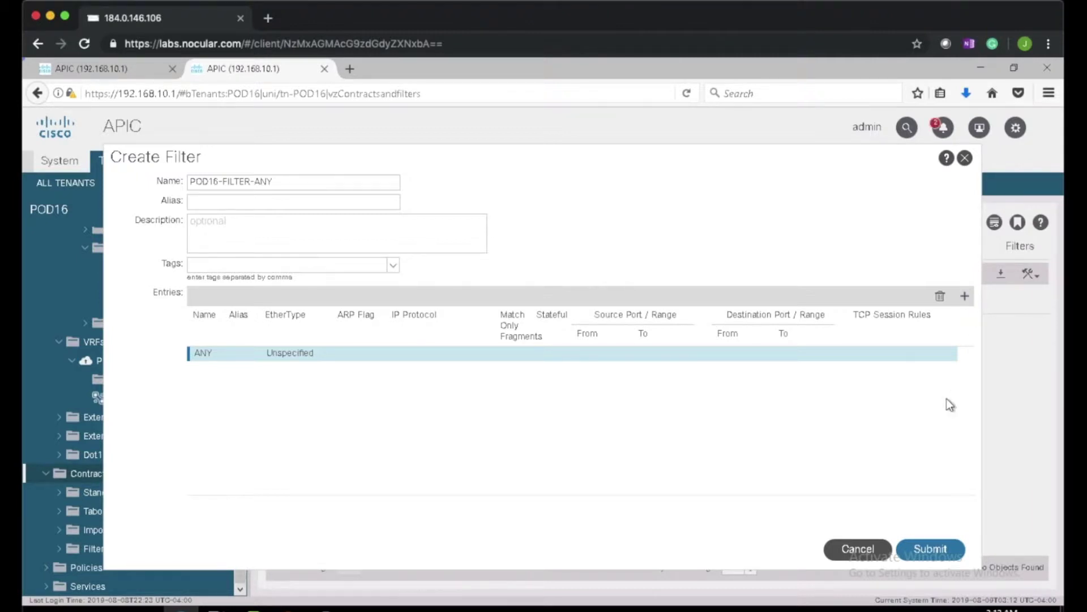
left_click(930, 548)
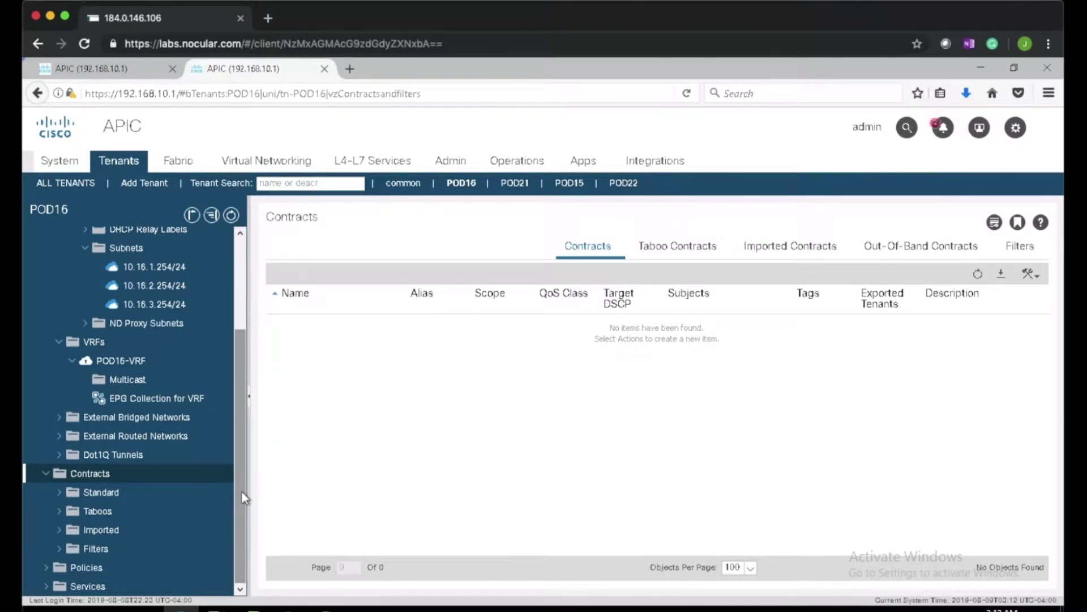
left_click(96, 549)
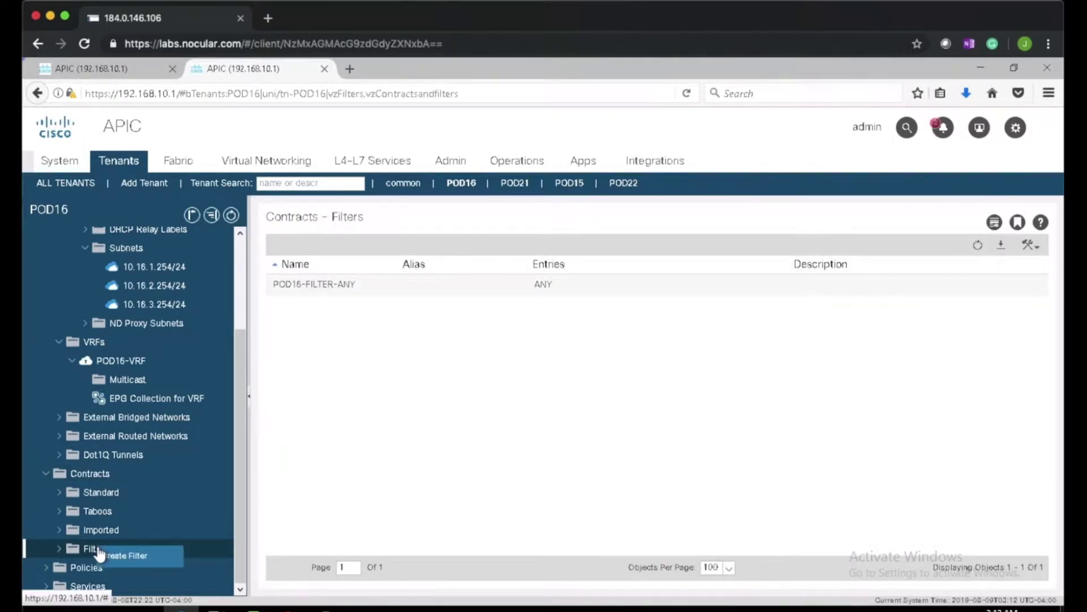
- Start a new filter named POD16-FILTER-ICMP and add an entry named ICMP
left_click(1029, 245)
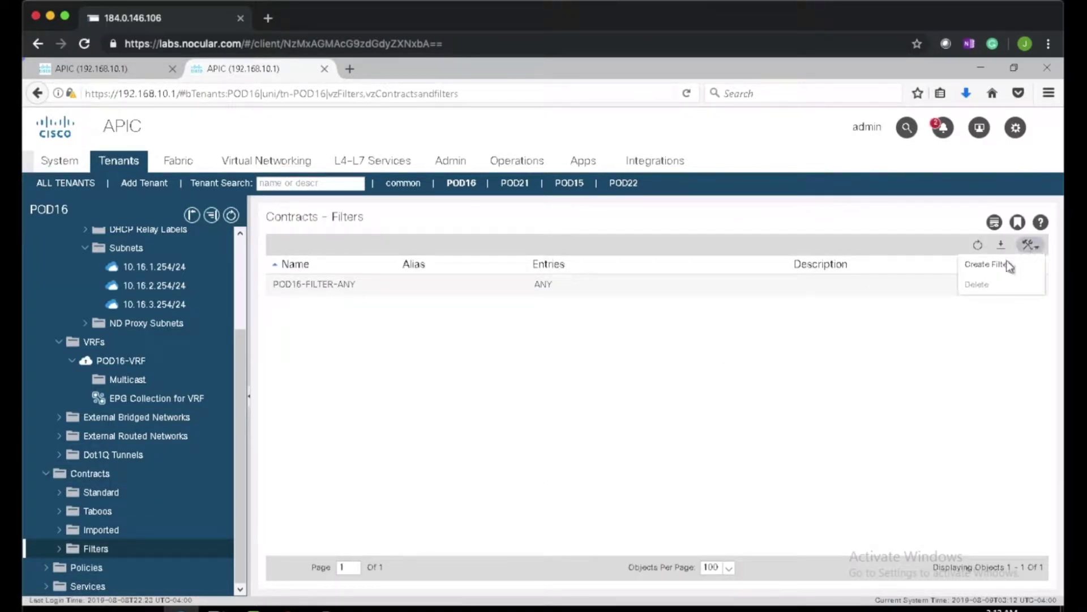
left_click(1007, 264)
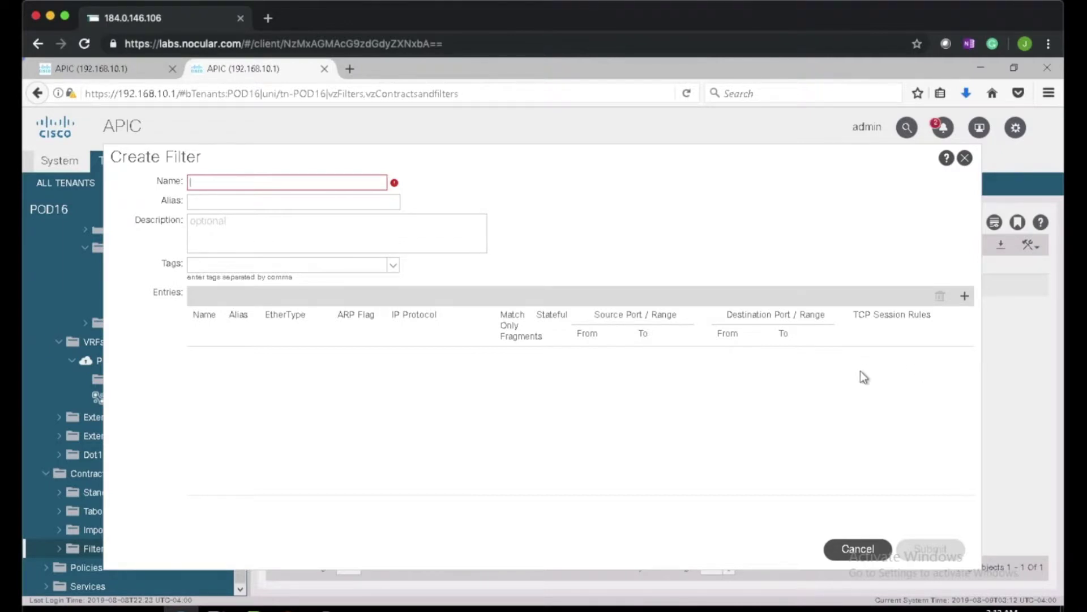
type("POD16-")
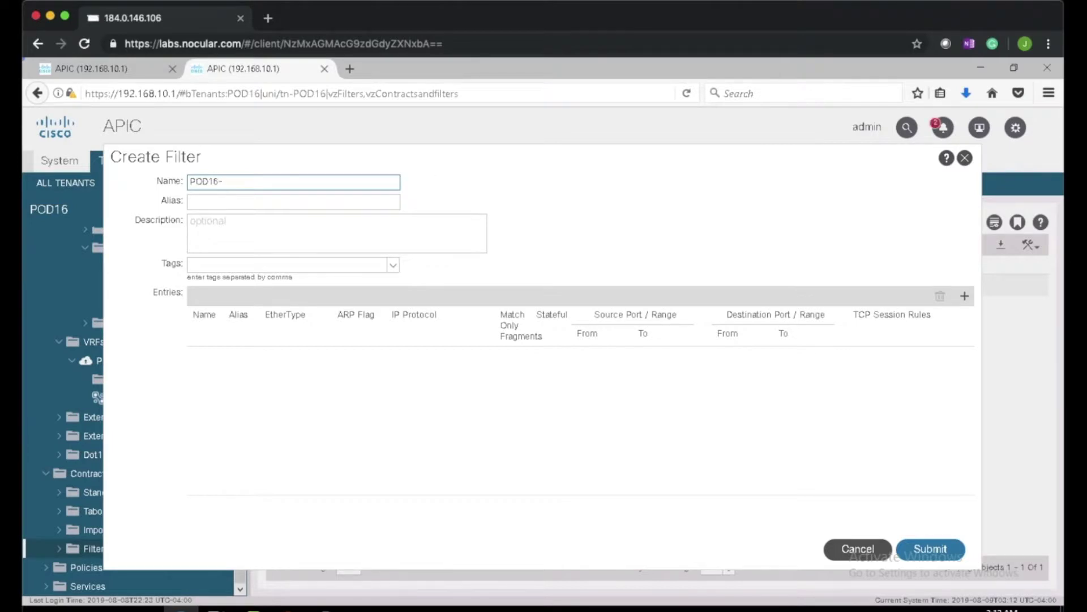
type("FILTER-ICMP")
left_click(965, 297)
type("ICM")
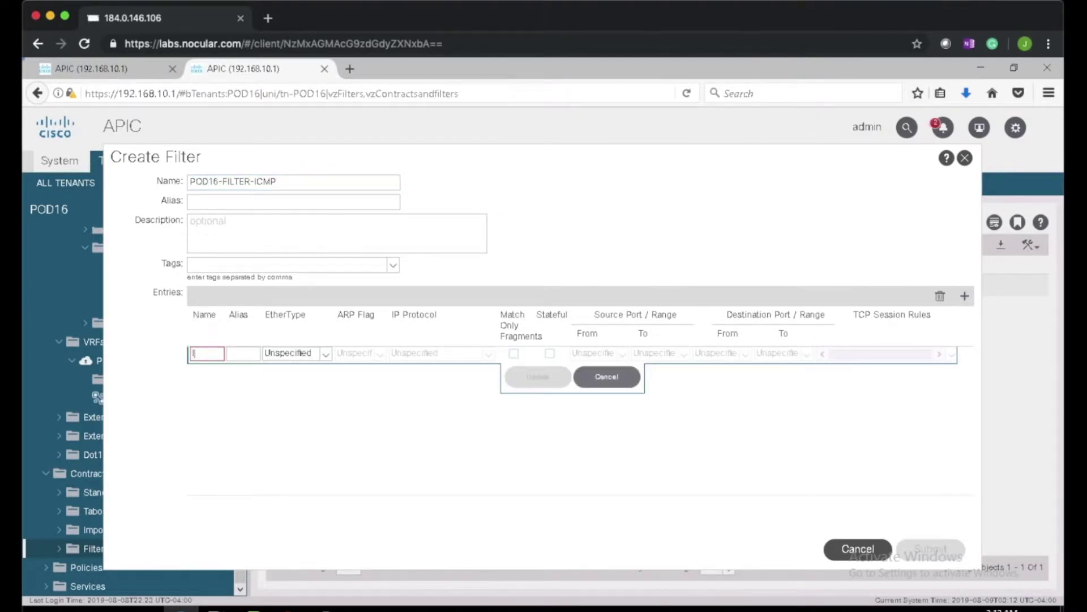
type("P")
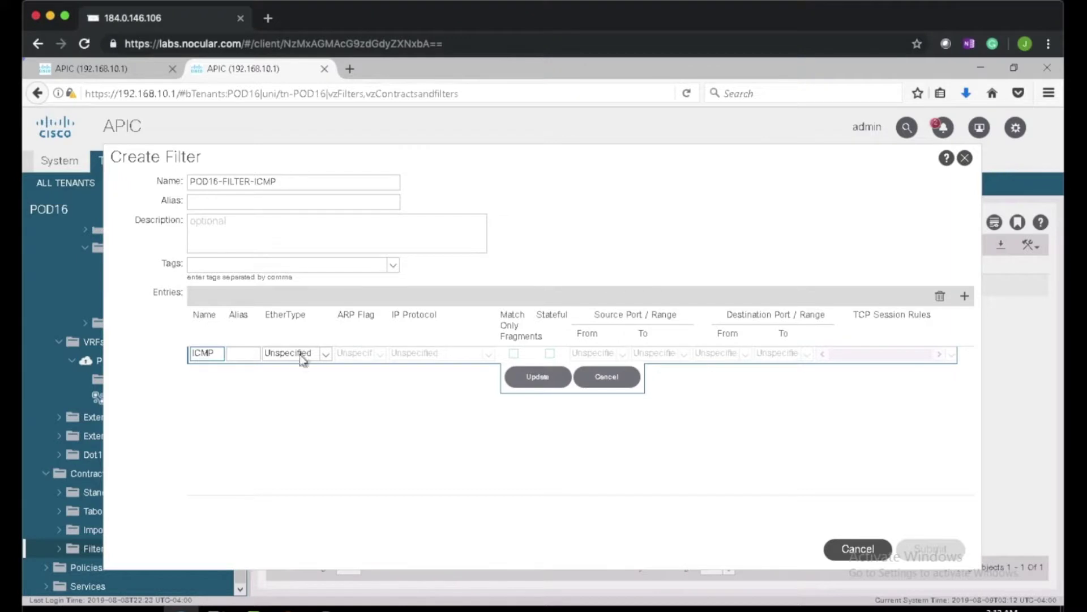
- Set the ICMP entry to EtherType IP and IP protocol icmp, then save the filter
left_click(325, 356)
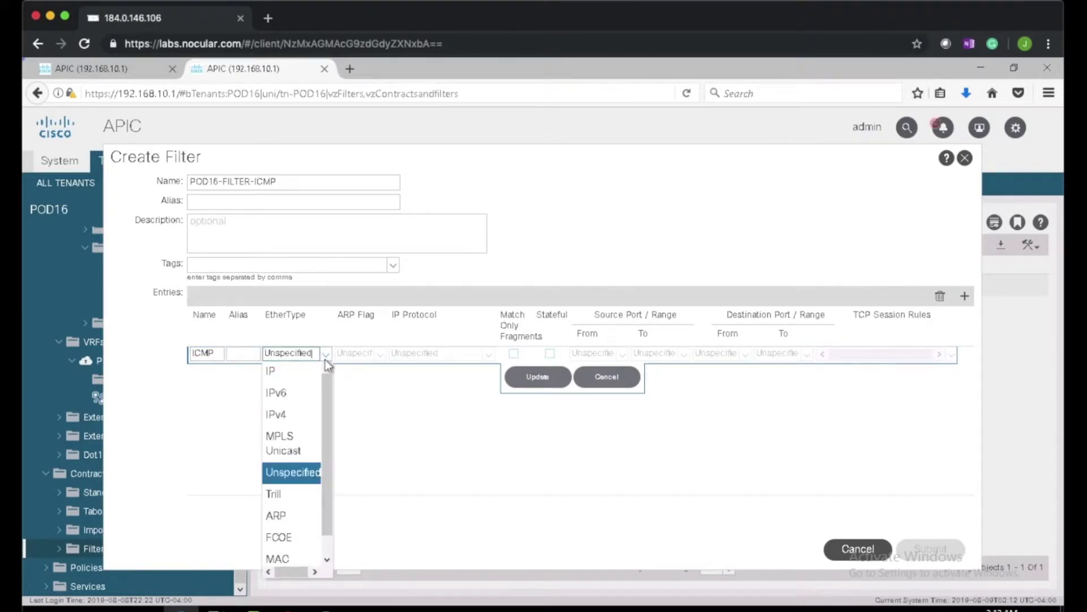
left_click(282, 372)
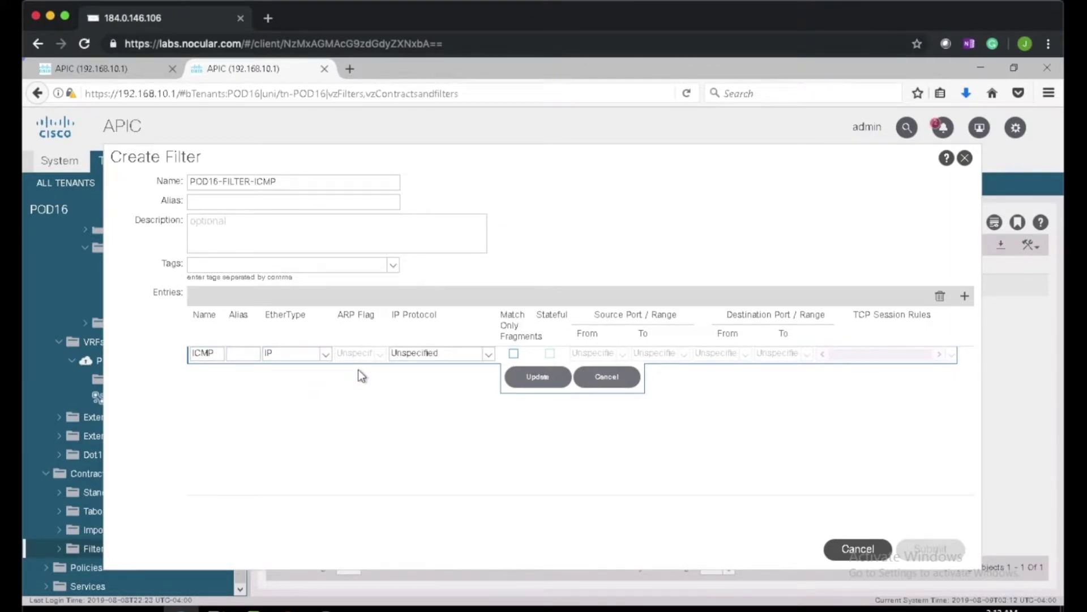
left_click(481, 352)
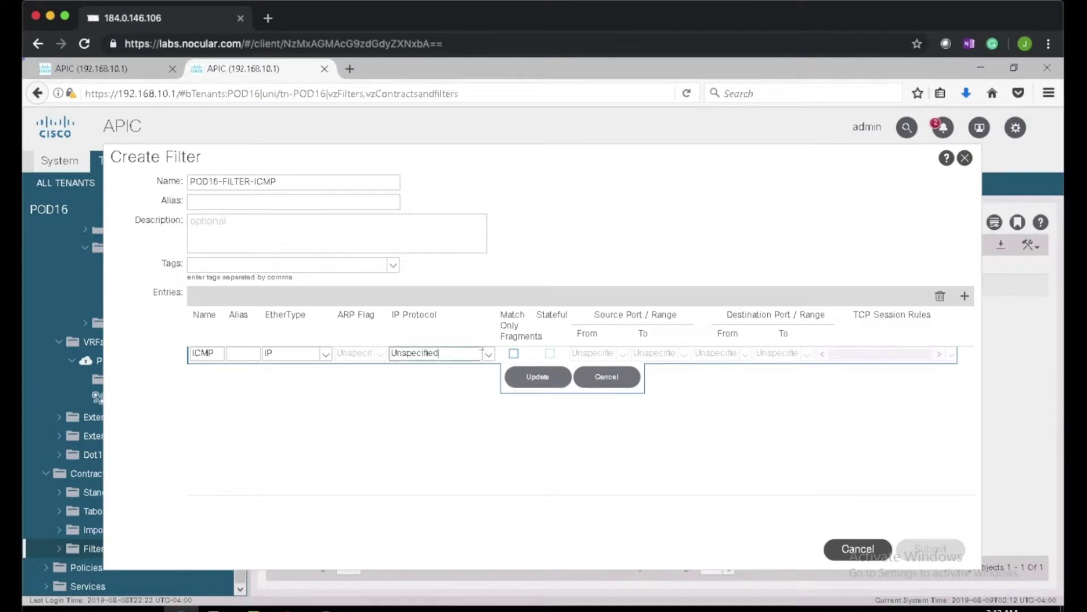
left_click(488, 355)
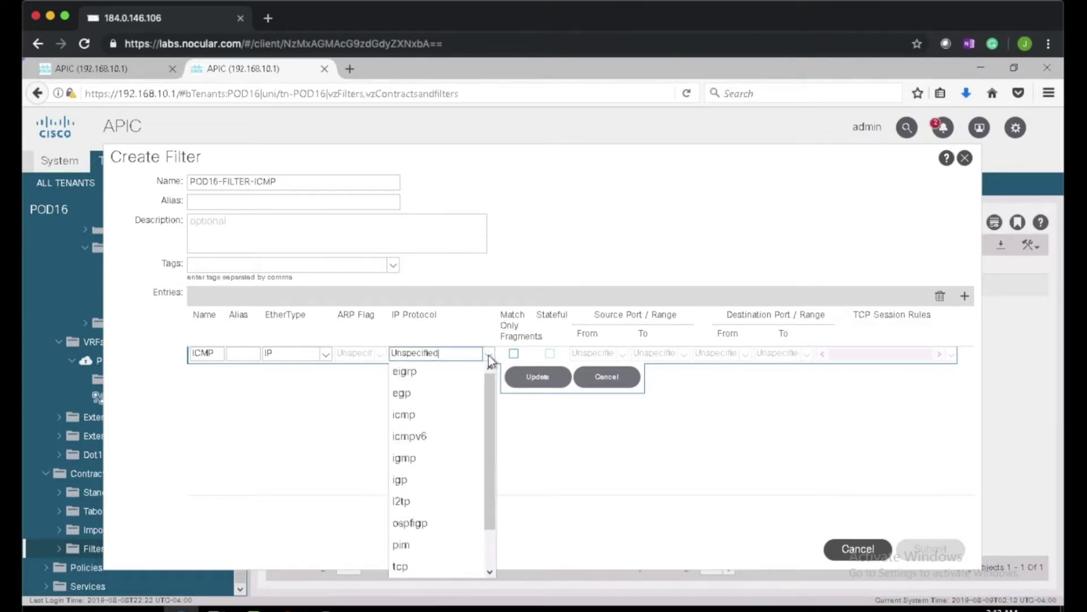
left_click(414, 413)
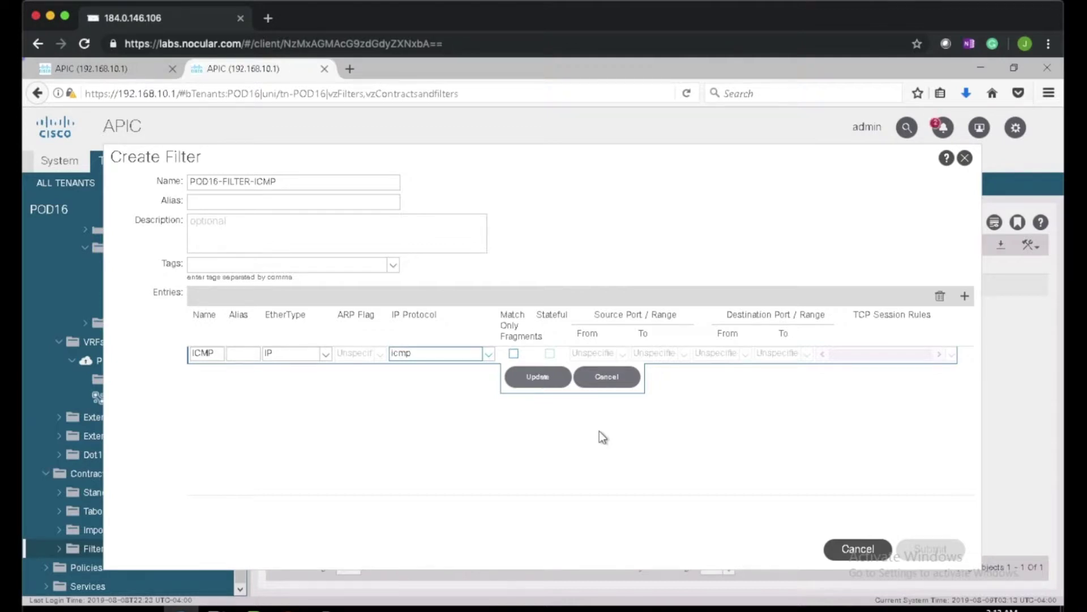
left_click(538, 377)
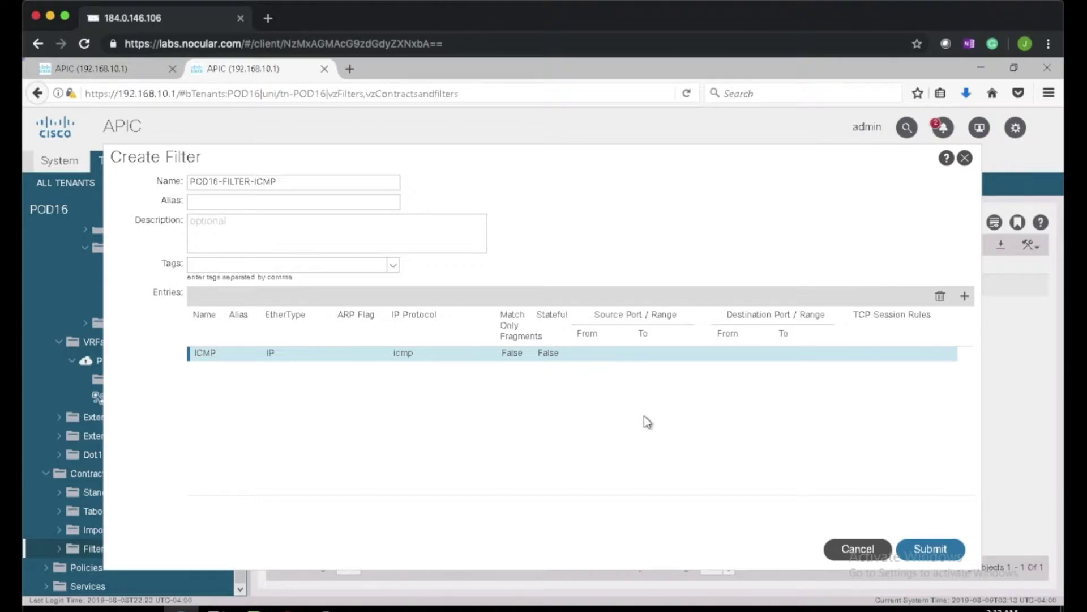
left_click(922, 552)
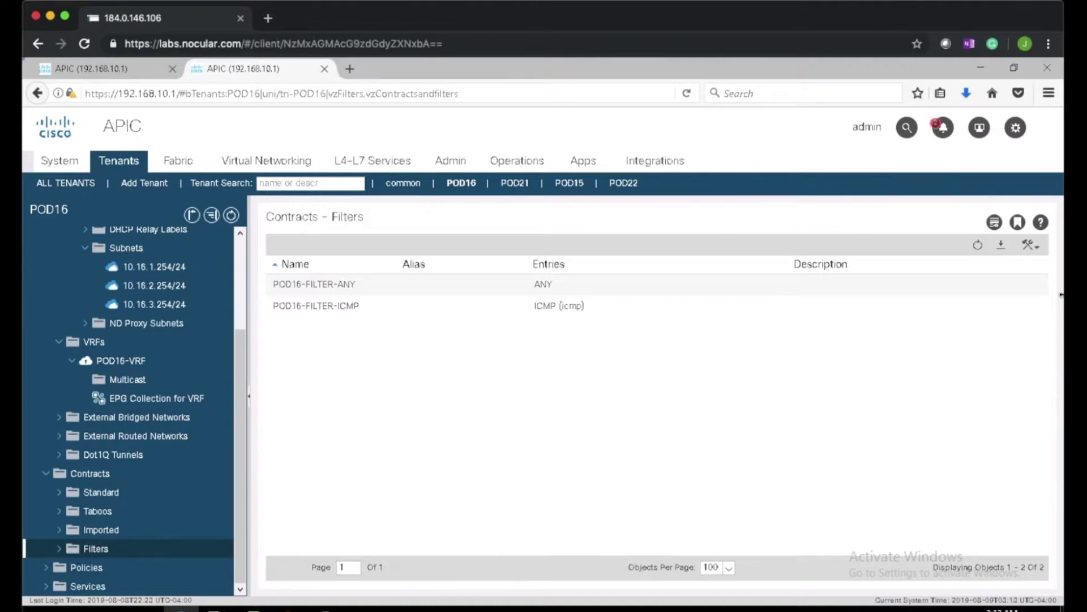
left_click(1030, 245)
- Create filter POD16-FILTER-PORT-80 with an entry PORT-80 using EtherType IP and protocol tcp
left_click(1000, 269)
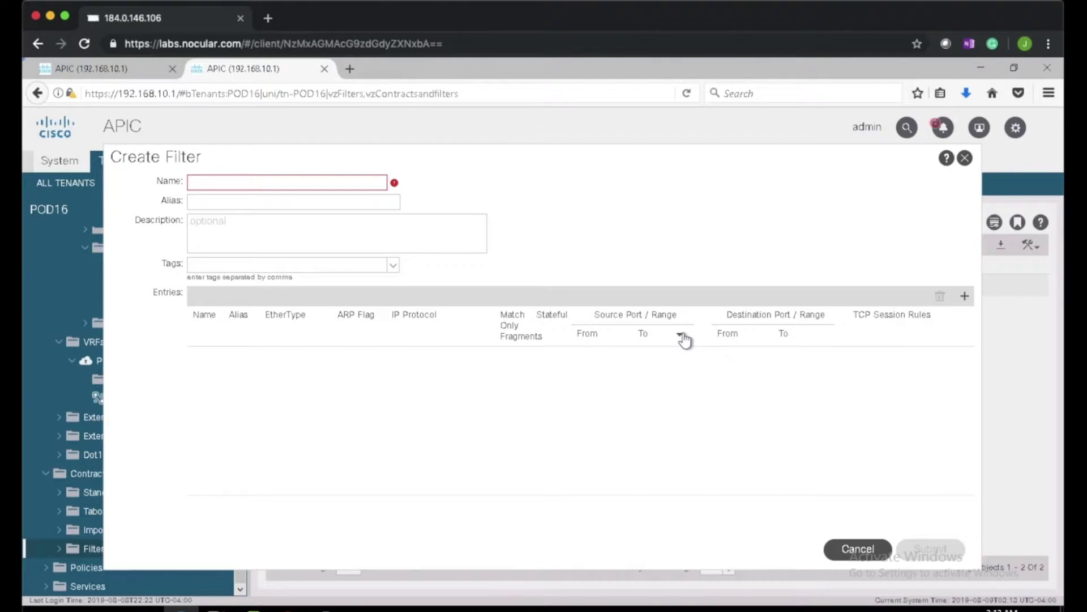
type("POD16-FI")
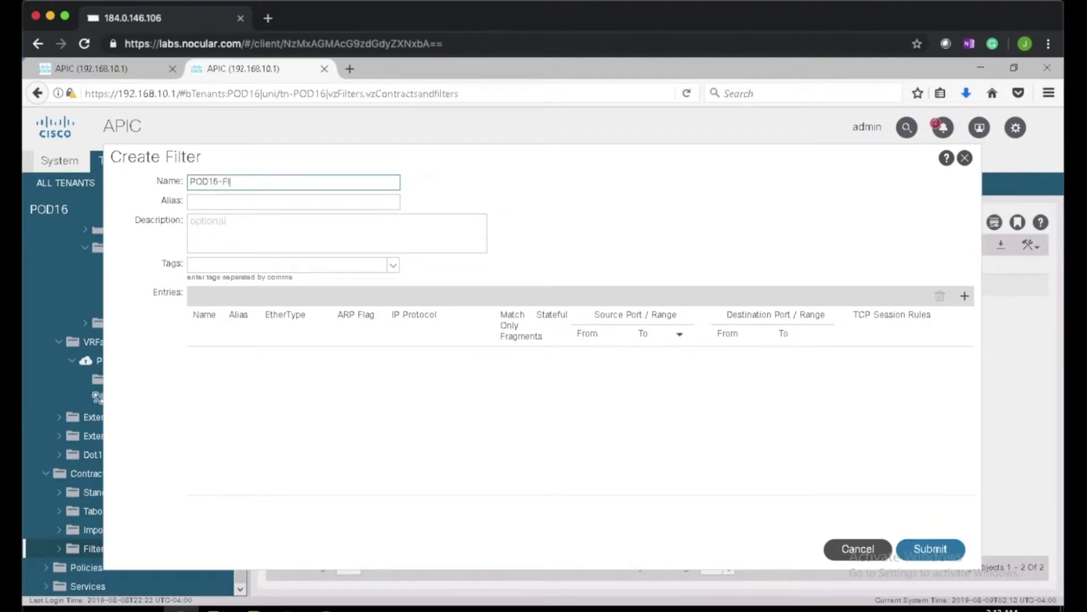
type("LTER-PORT-80")
left_click(965, 295)
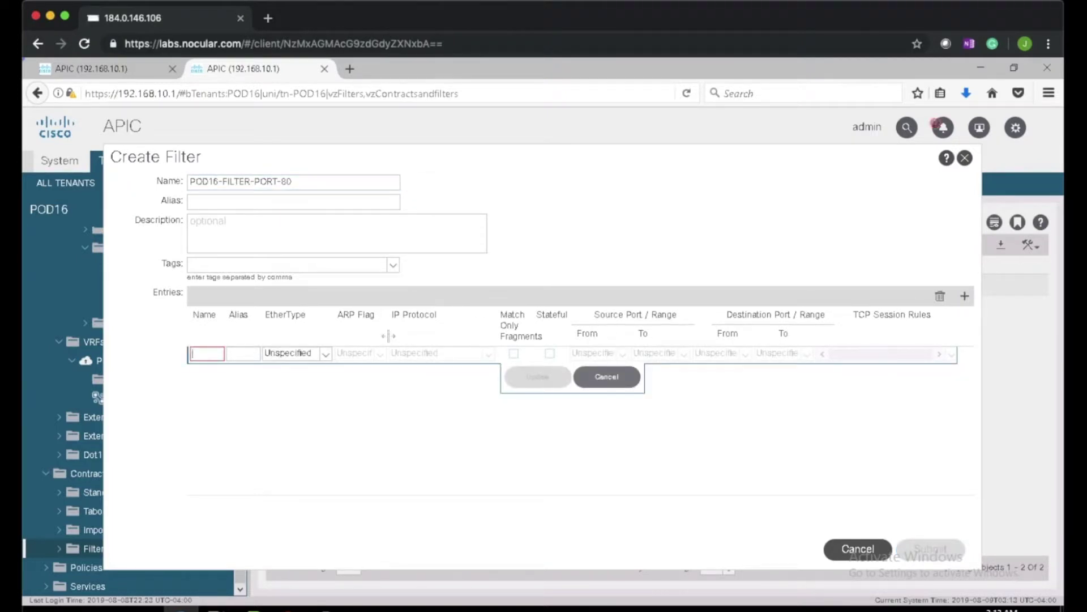
type("PORT")
type("-80")
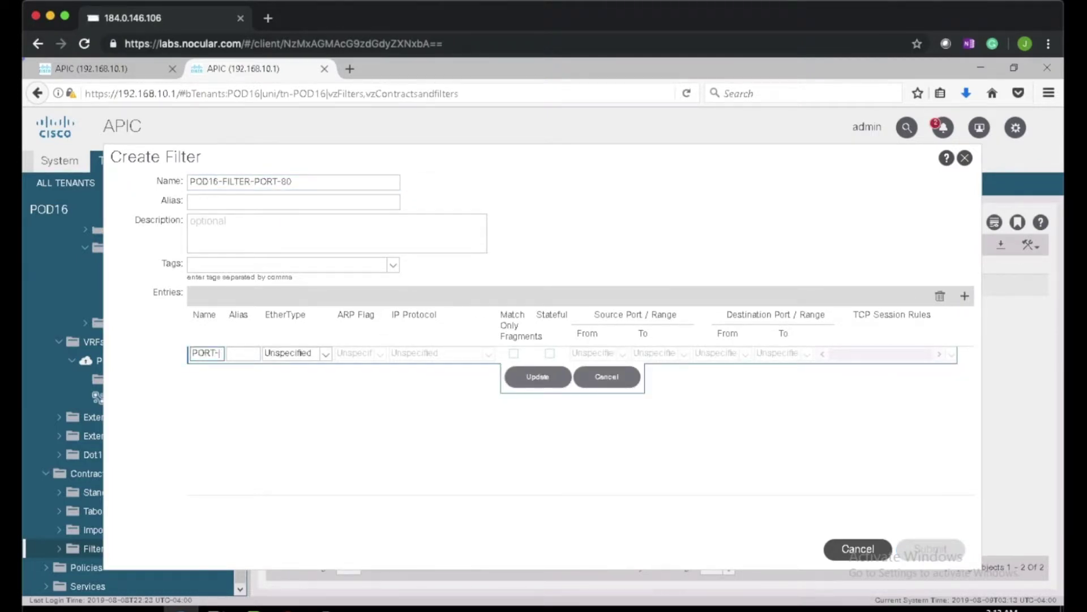
left_click(326, 354)
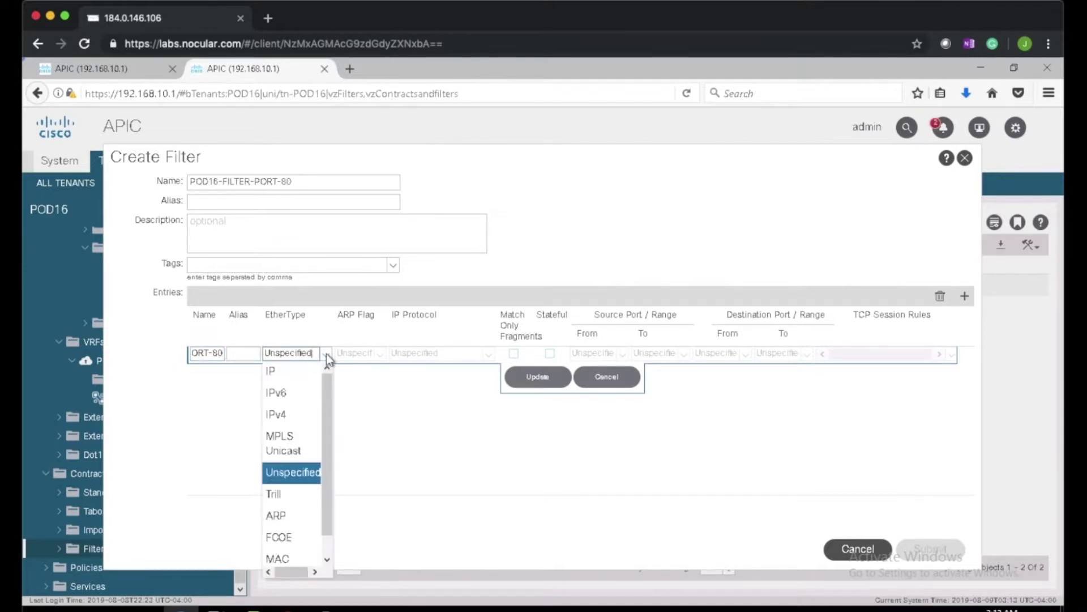
left_click(281, 373)
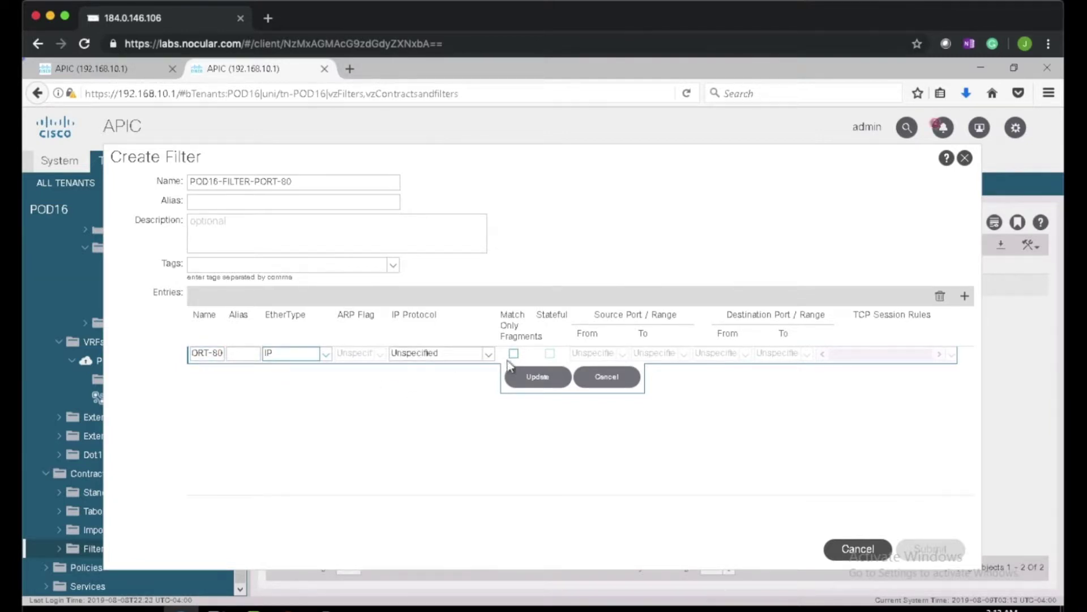
left_click(488, 353)
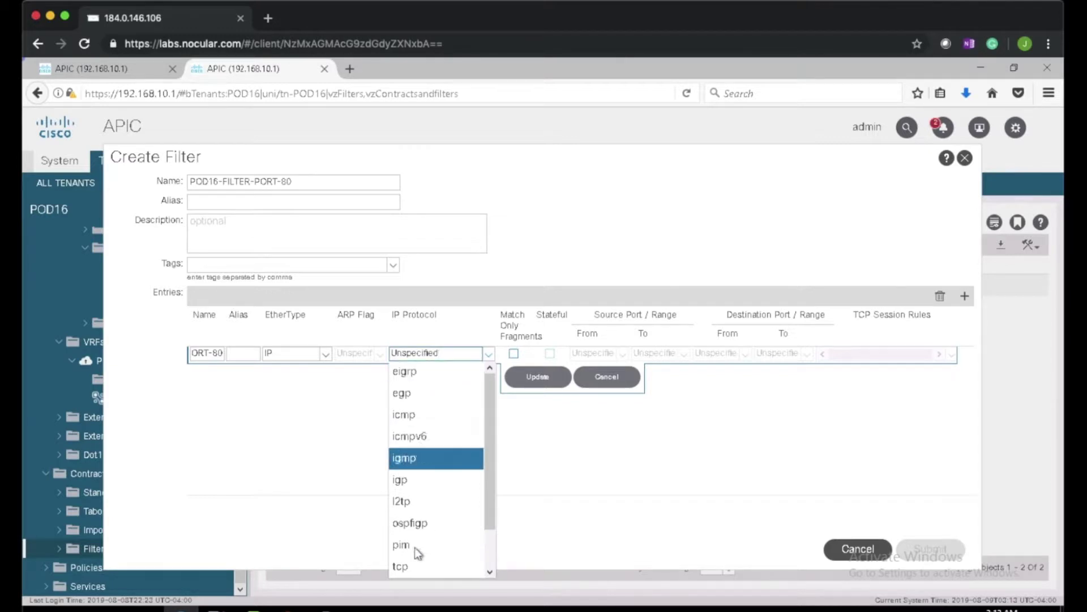
left_click(436, 566)
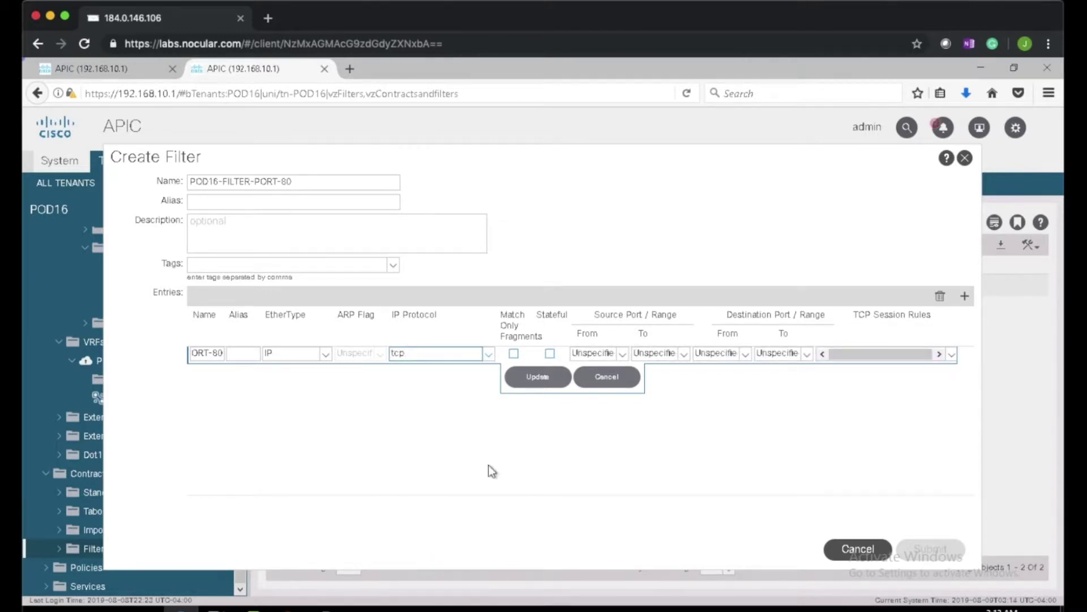
- Make PORT-80 stateful with source ports 1024–65535 and destination 80–80, then save the filter
left_click(550, 354)
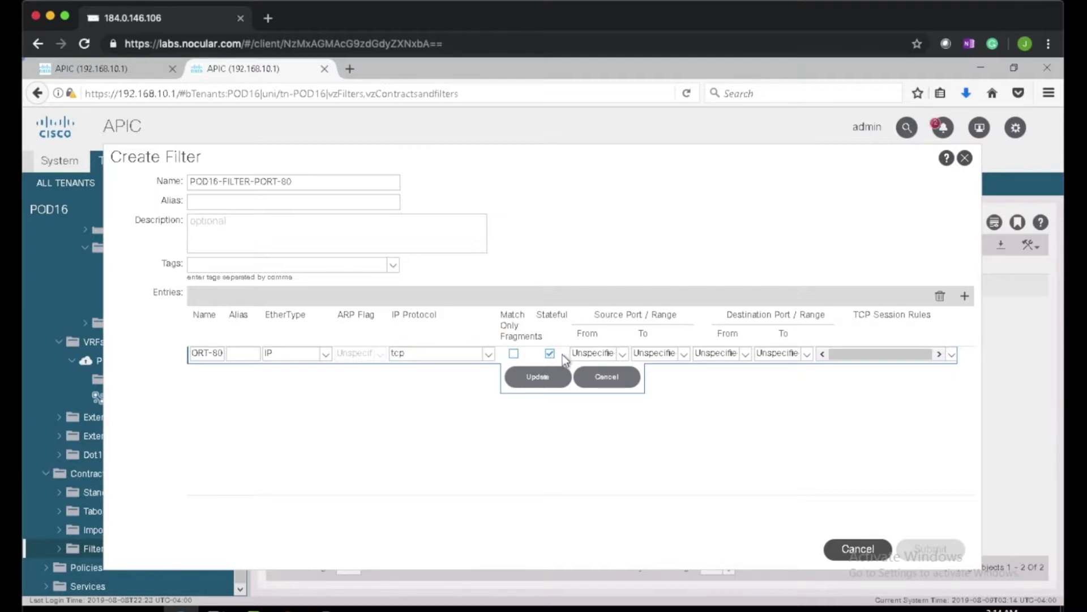
left_click(593, 353)
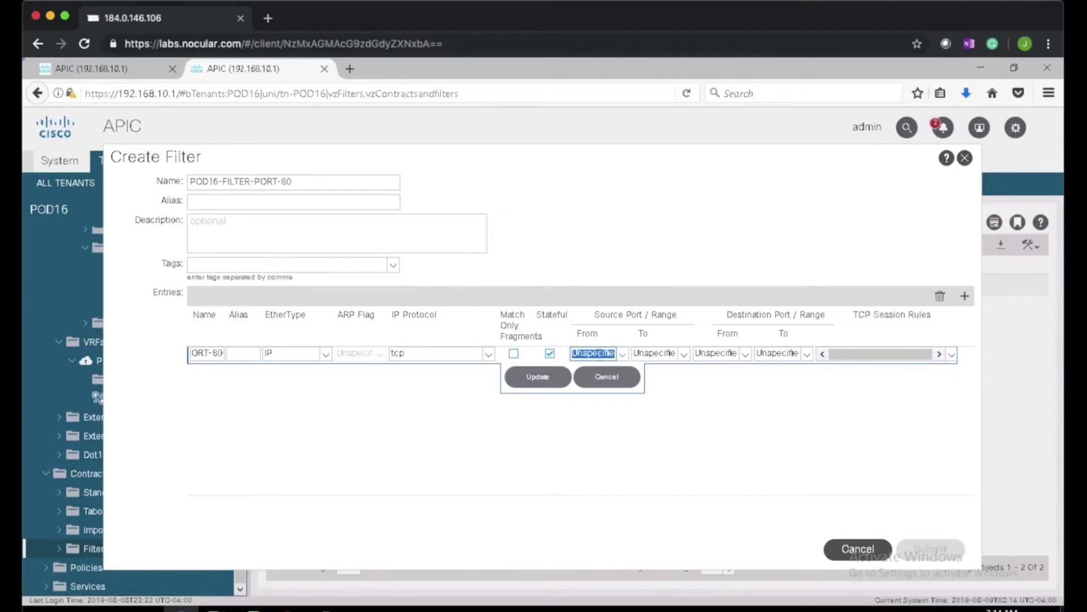
type("1024")
left_click(652, 353)
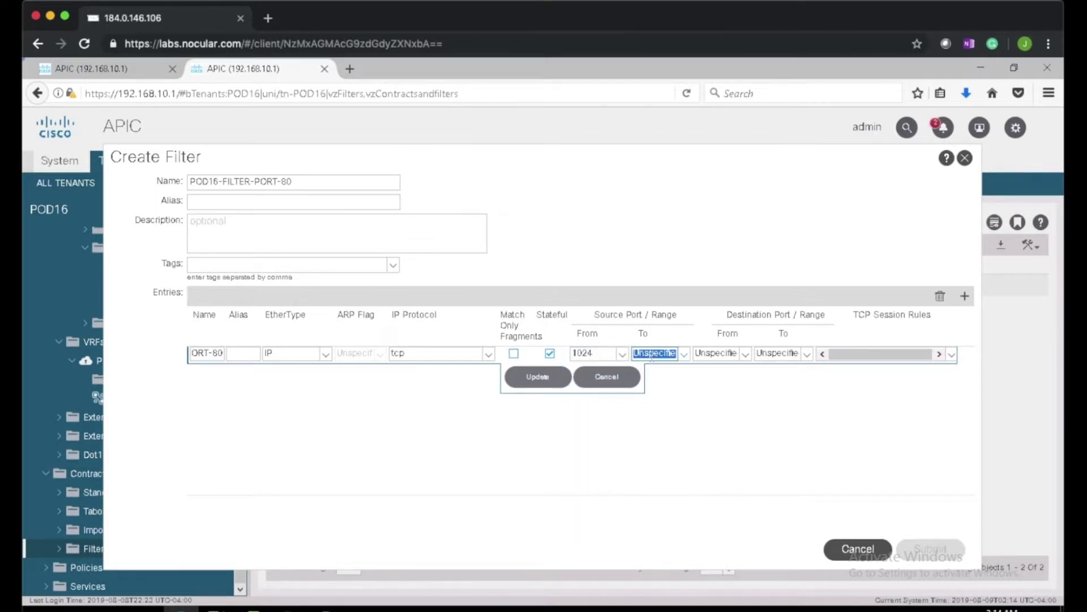
type("8")
type("5535")
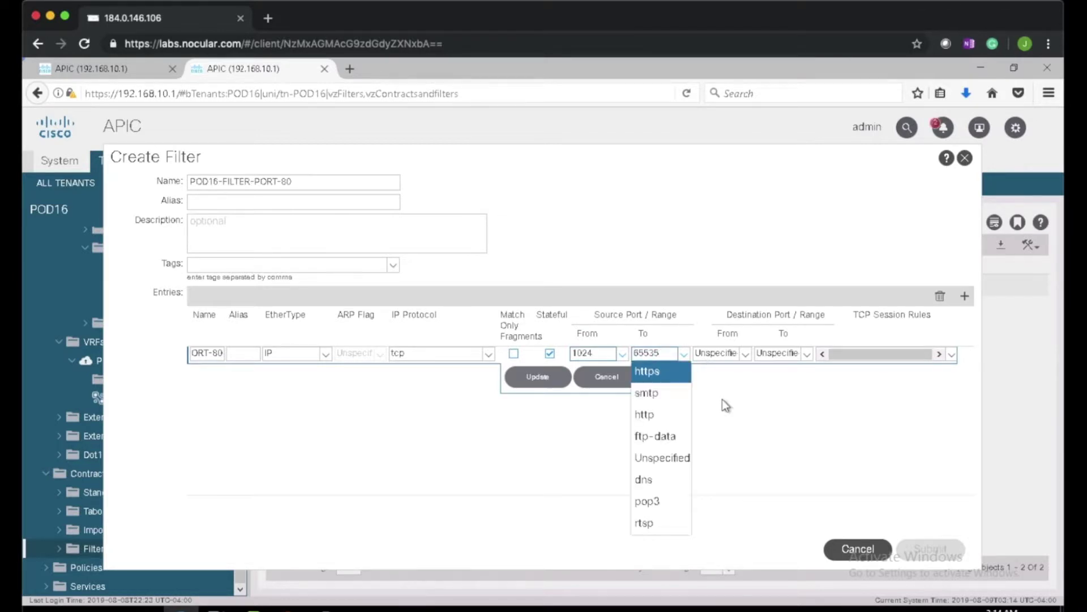
left_click(717, 354)
double_click(716, 353)
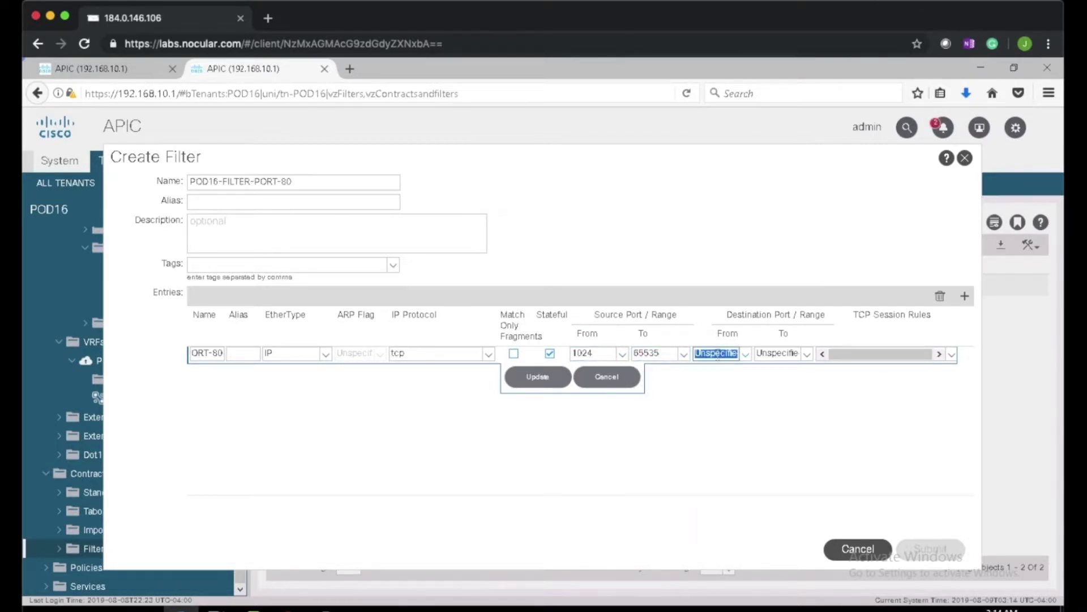
type("80")
key("Tab")
type("80")
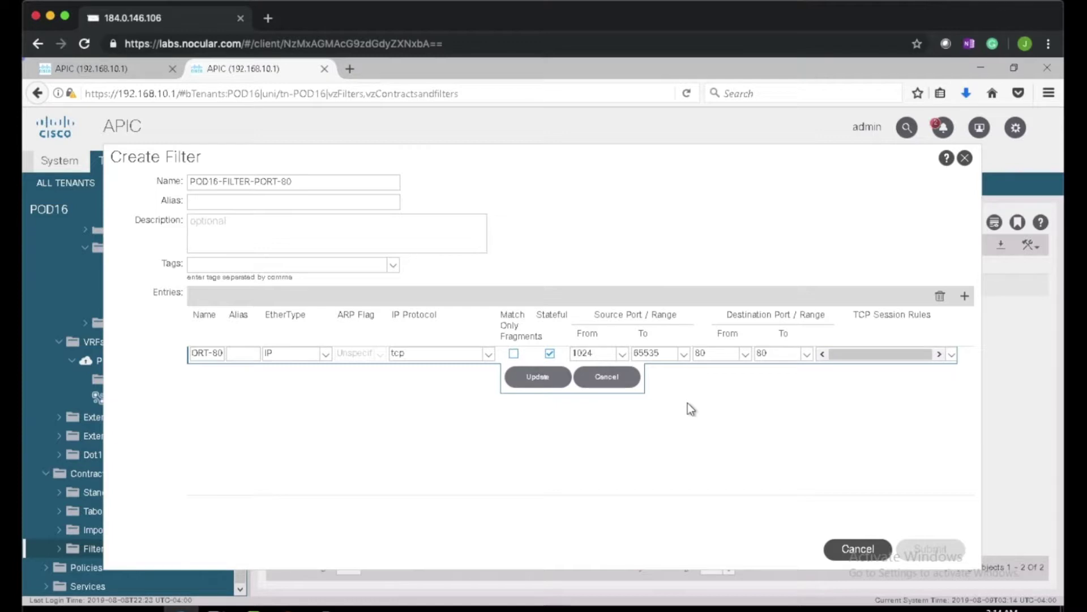
left_click(533, 374)
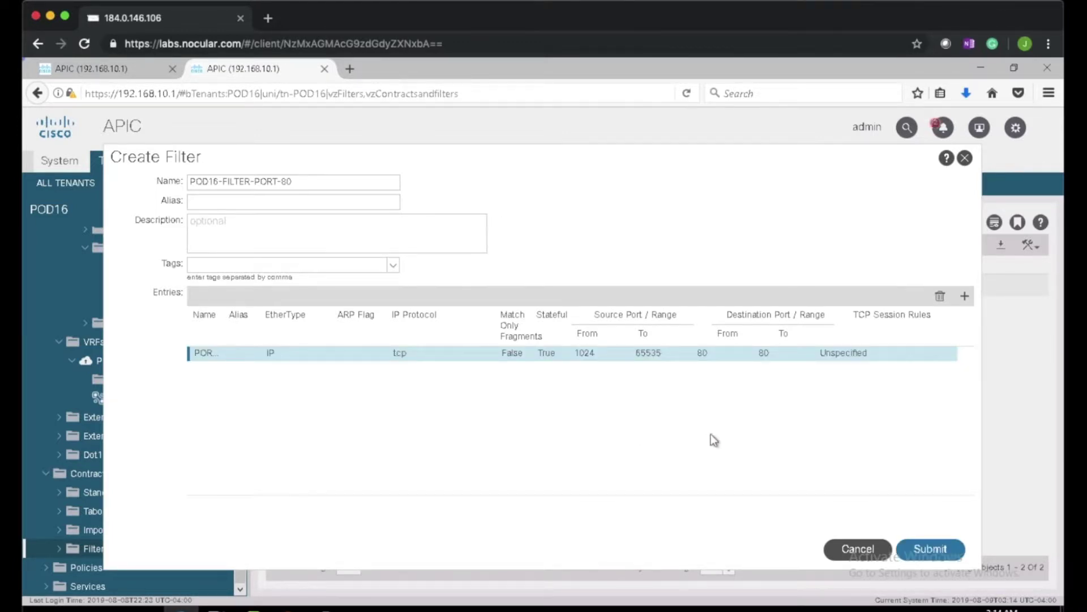
left_click(917, 548)
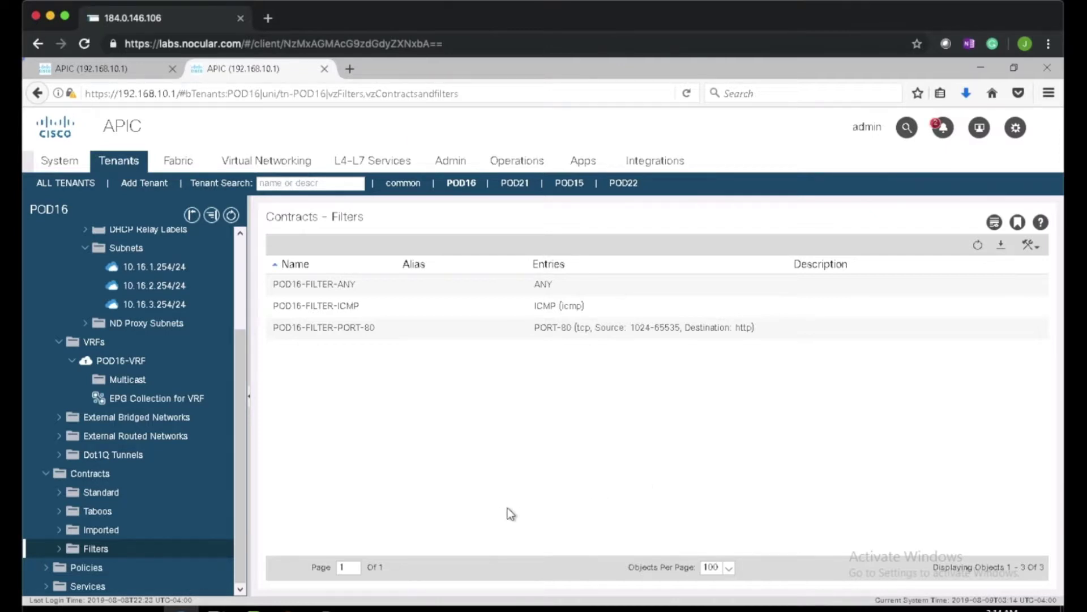
- Open tenant POD16's Contracts list and bring up its creation options
left_click(104, 477)
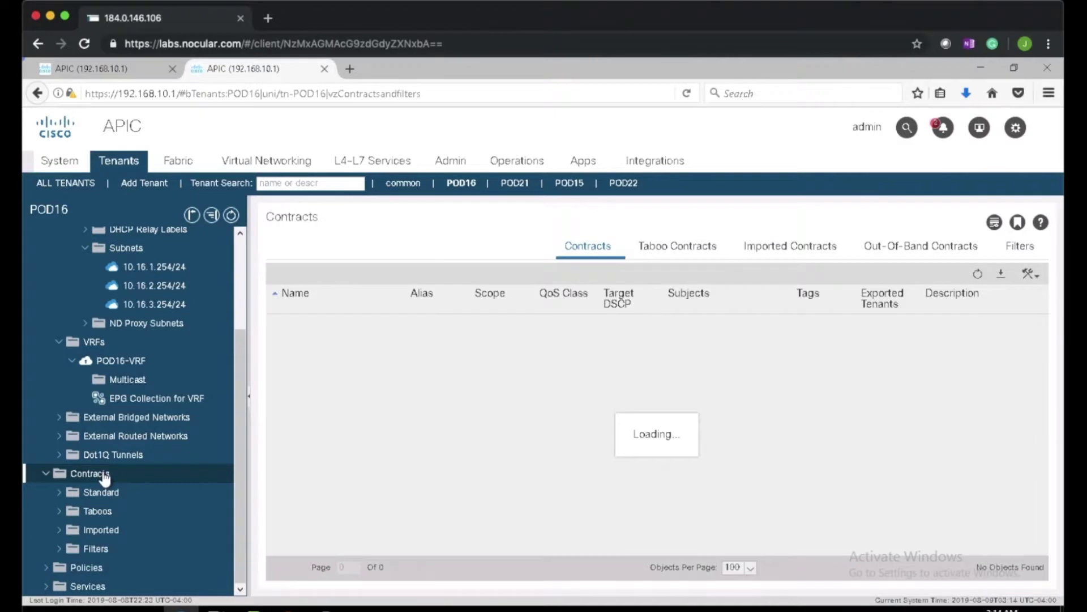
right_click(105, 477)
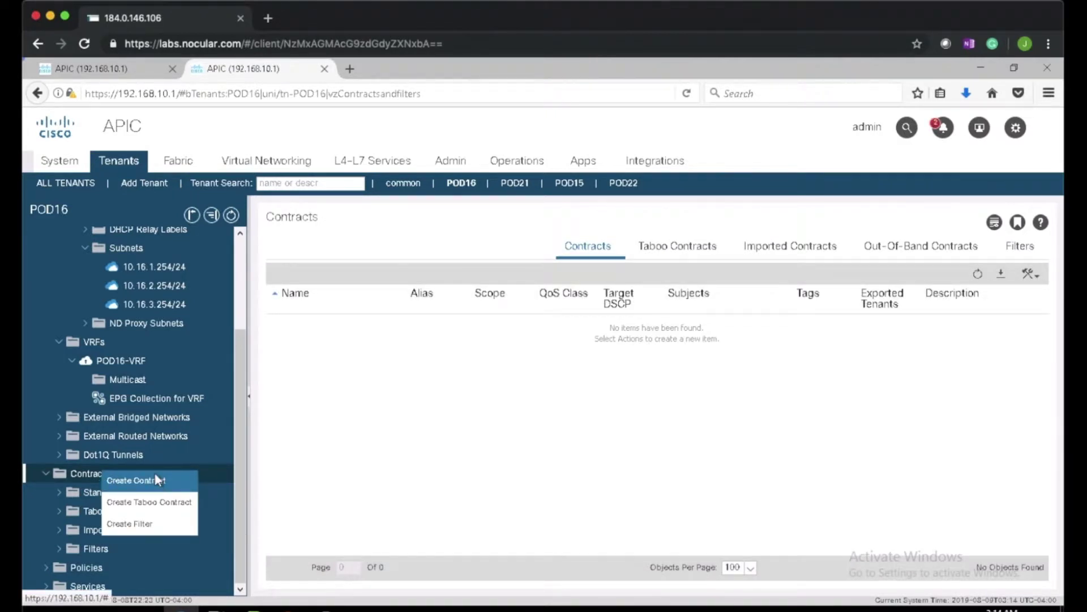
- Start a contract named PO16-CONTRACT-ANY and add a subject named SUBJECT-ANY
left_click(159, 480)
type("PO16")
type("-CONTRA")
type("T")
type("CT-ANY")
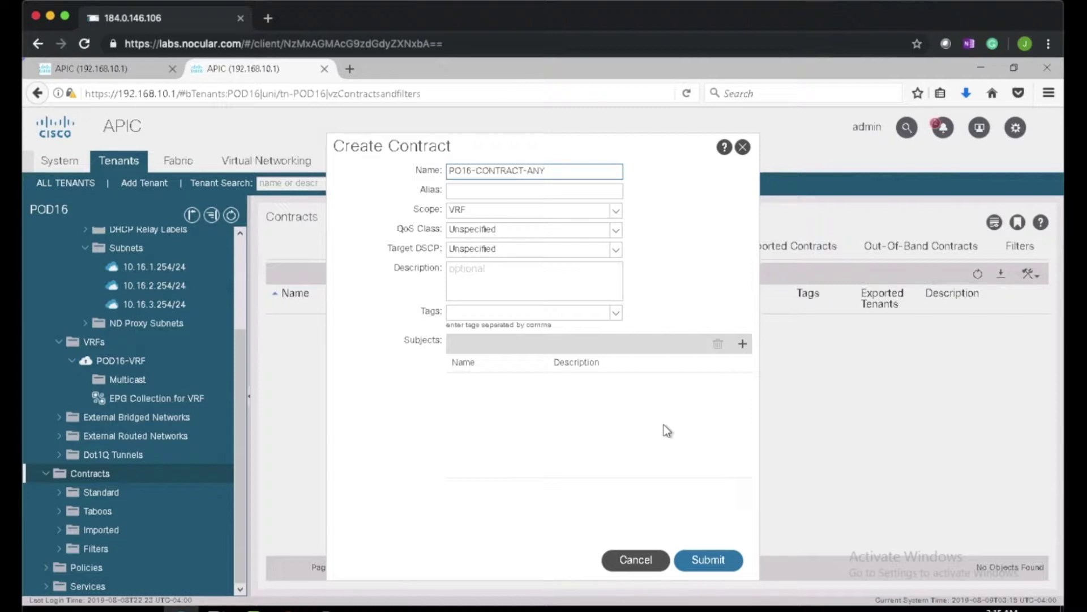
left_click(742, 345)
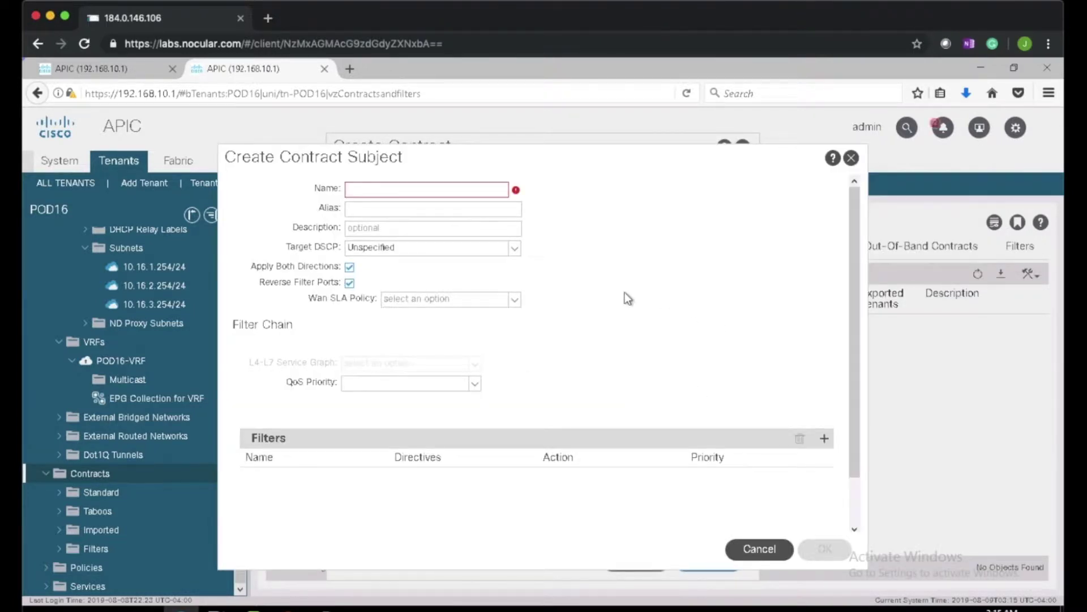
left_click(407, 190)
type("SUBJECT-ANY")
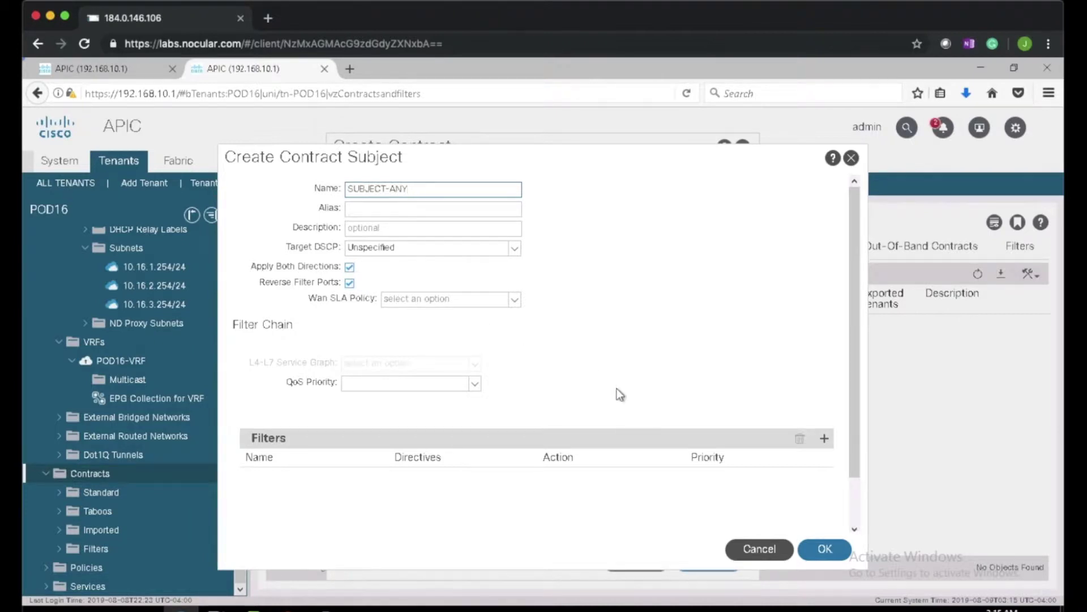
- Attach filter POD16-FILTER-ANY to SUBJECT-ANY and create the contract
scroll(616, 389, "down", 1)
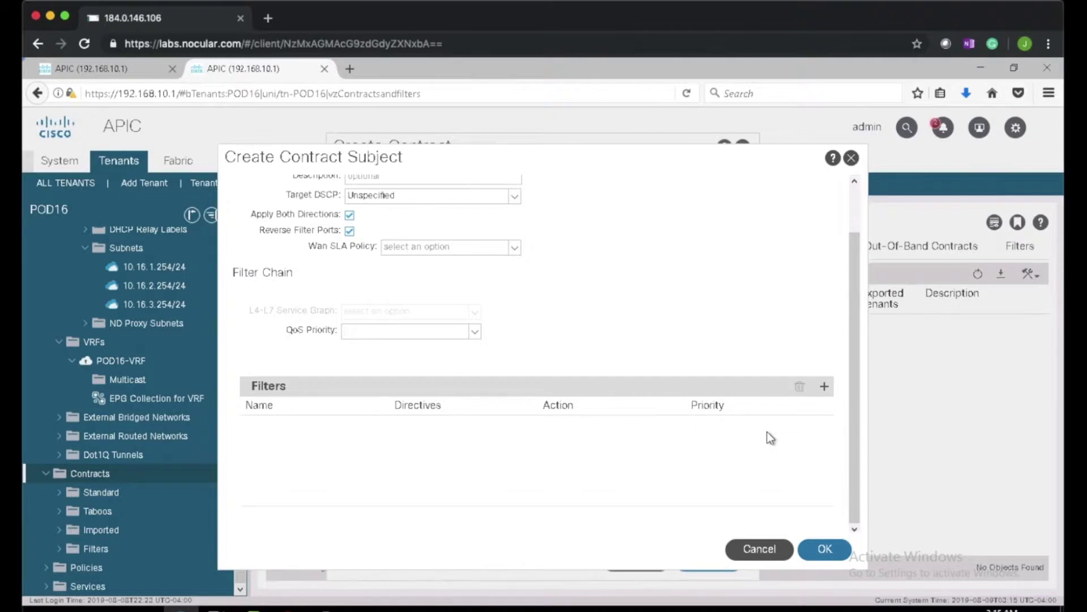
left_click(825, 386)
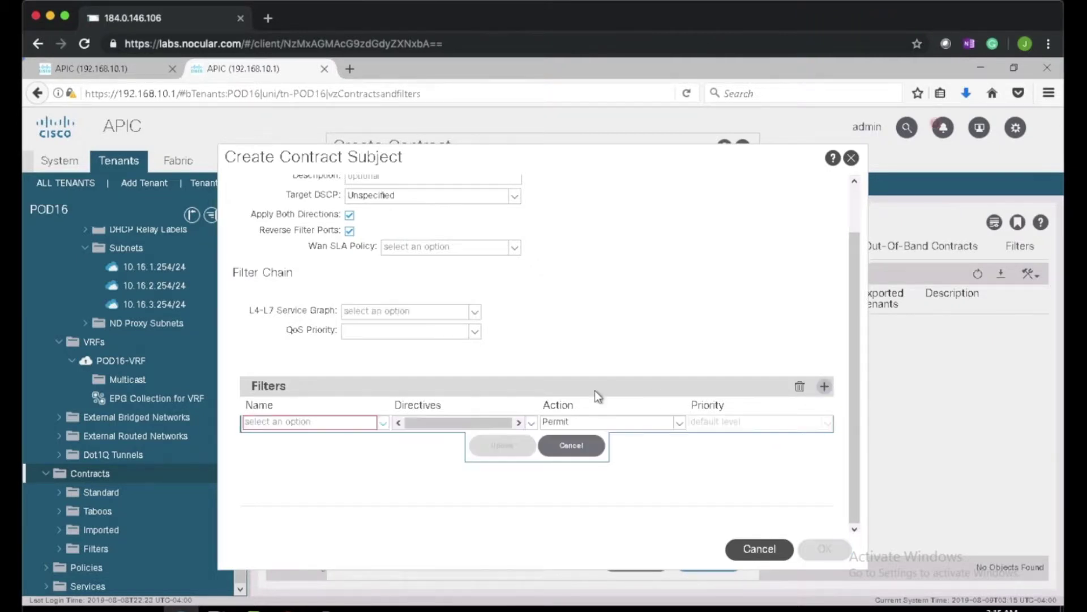
left_click(381, 424)
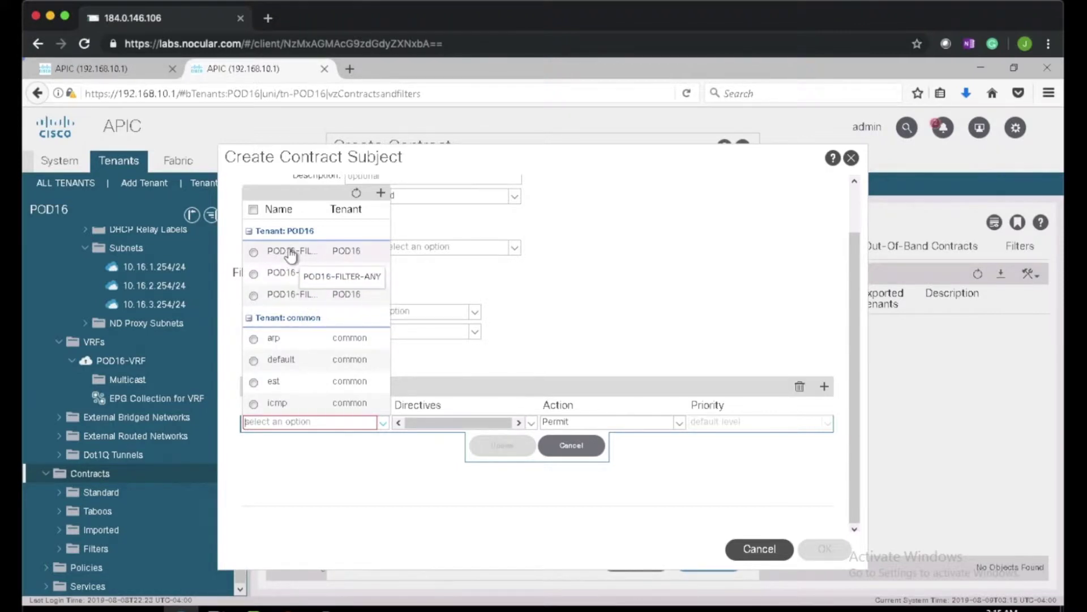
left_click(274, 252)
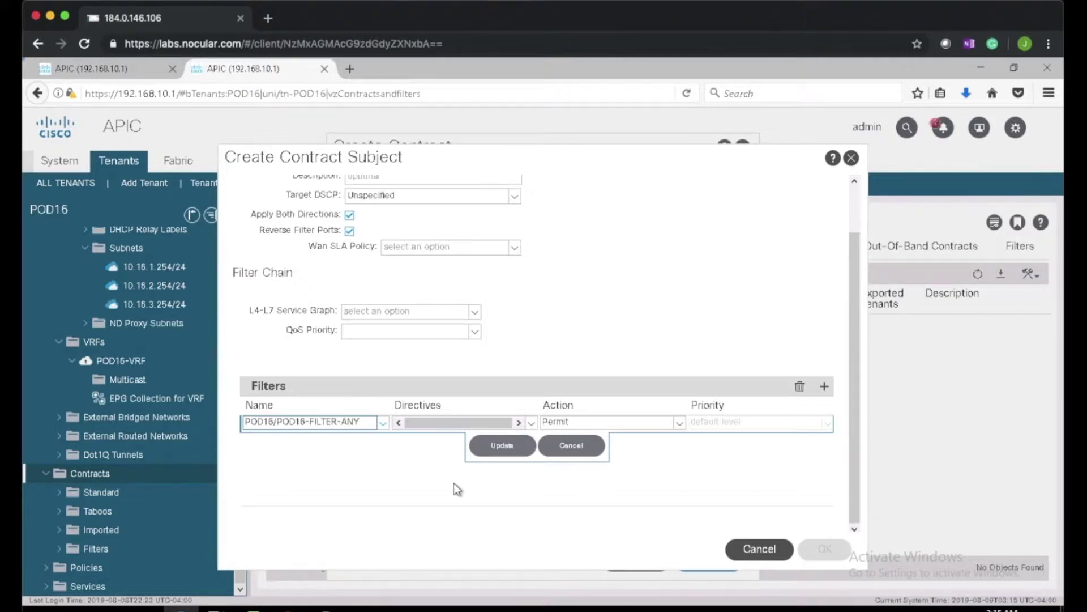
left_click(502, 445)
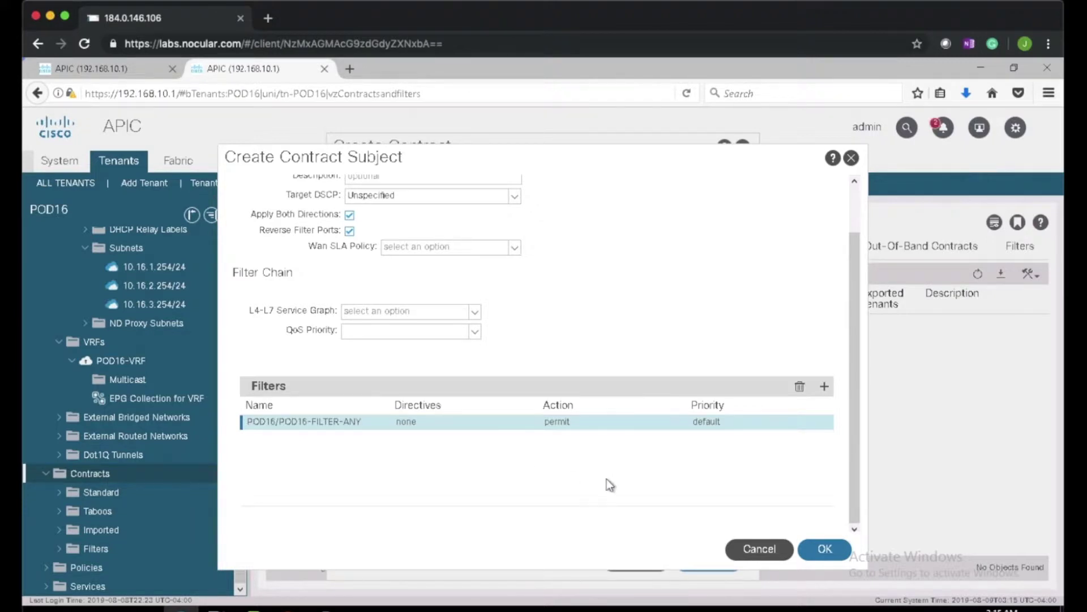
left_click(820, 550)
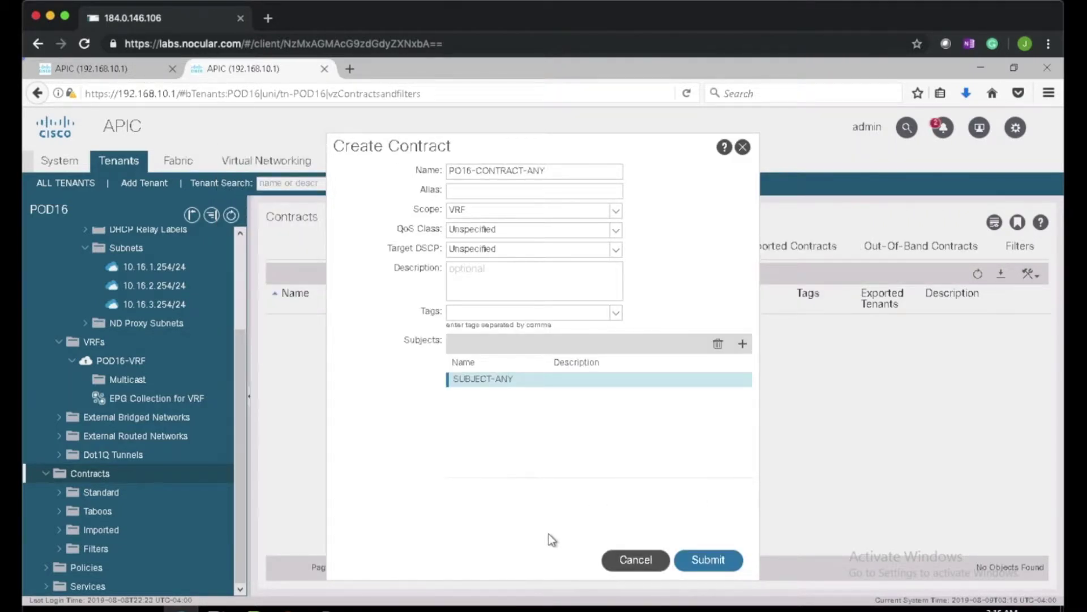
left_click(709, 561)
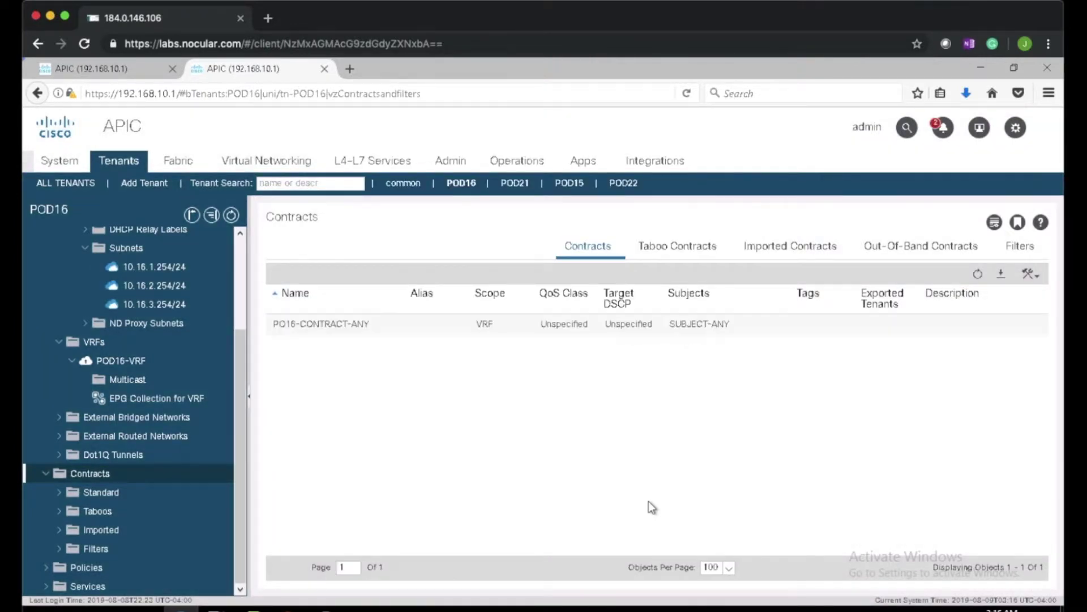
- Start a contract named POD16-CONTRACT-DB-APP with a new subject SUBJECT-ANY
left_click(1029, 274)
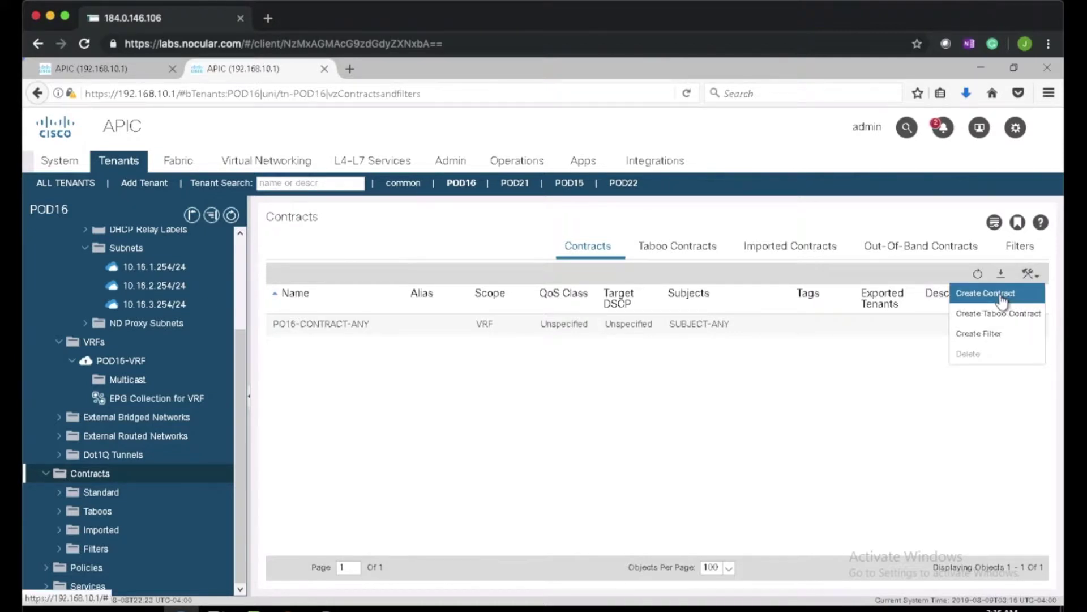
left_click(1001, 295)
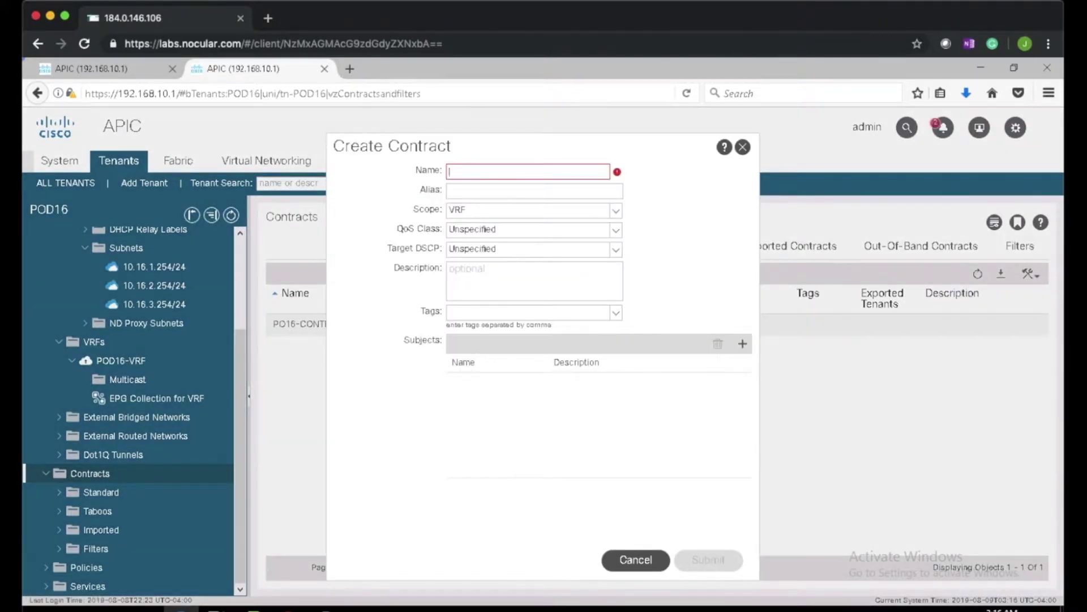
type("POD16-CONTRACT")
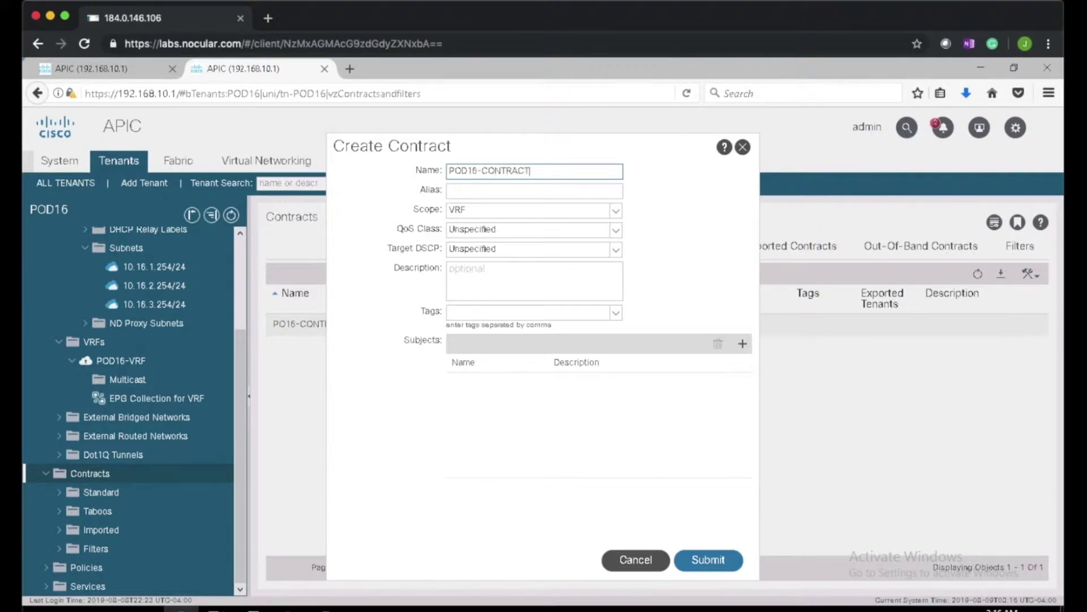
type("-DB-APP")
left_click(743, 346)
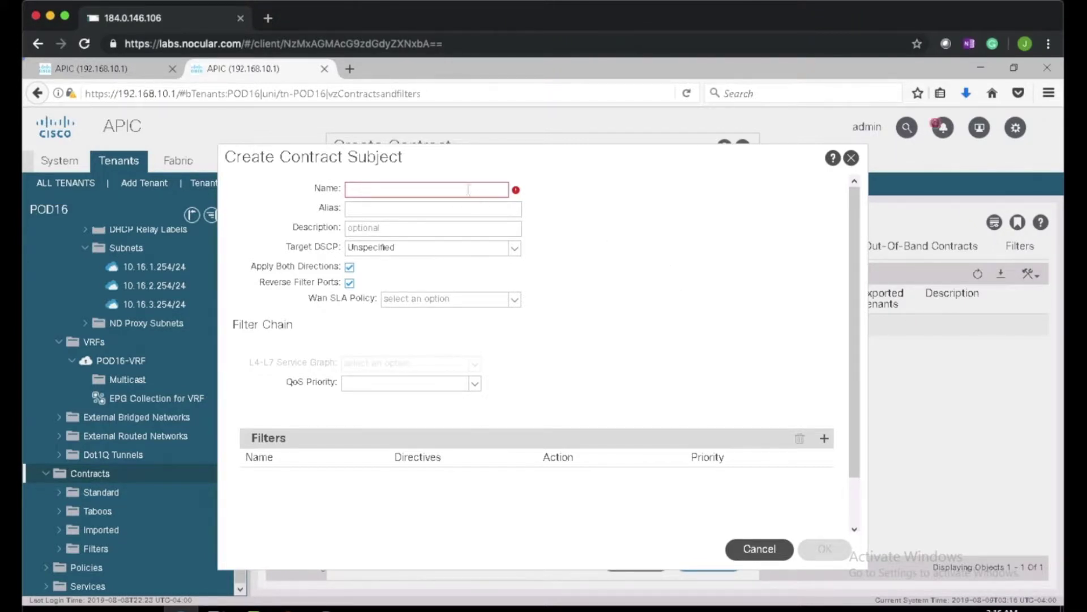
type("SUBJ")
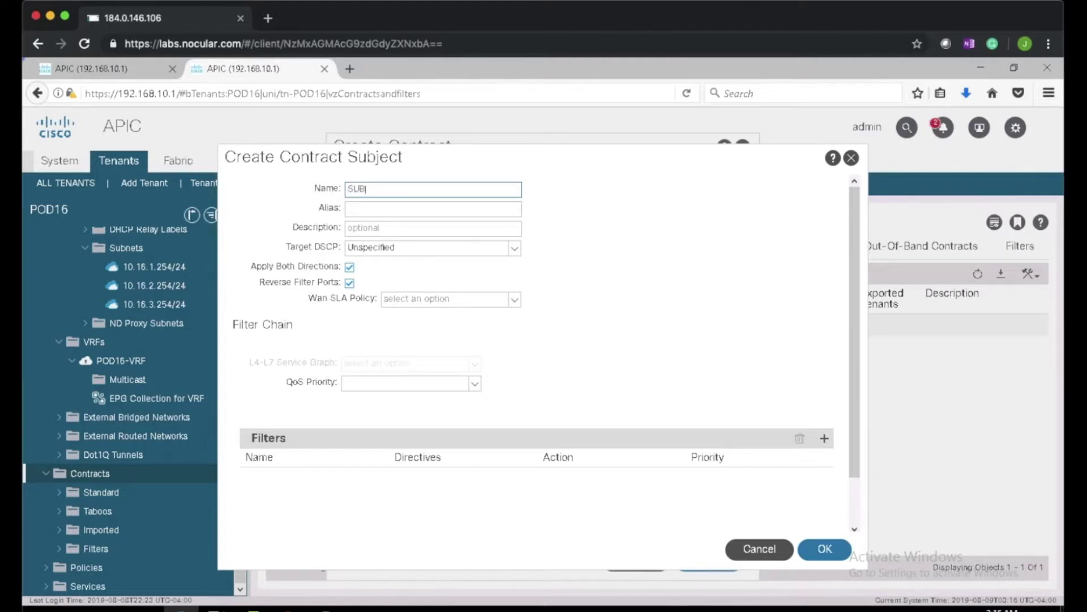
type("ECT-ANY")
- Attach POD16-FILTER-ANY to SUBJECT-ANY and create the POD16-CONTRACT-DB-APP contract
left_click(824, 438)
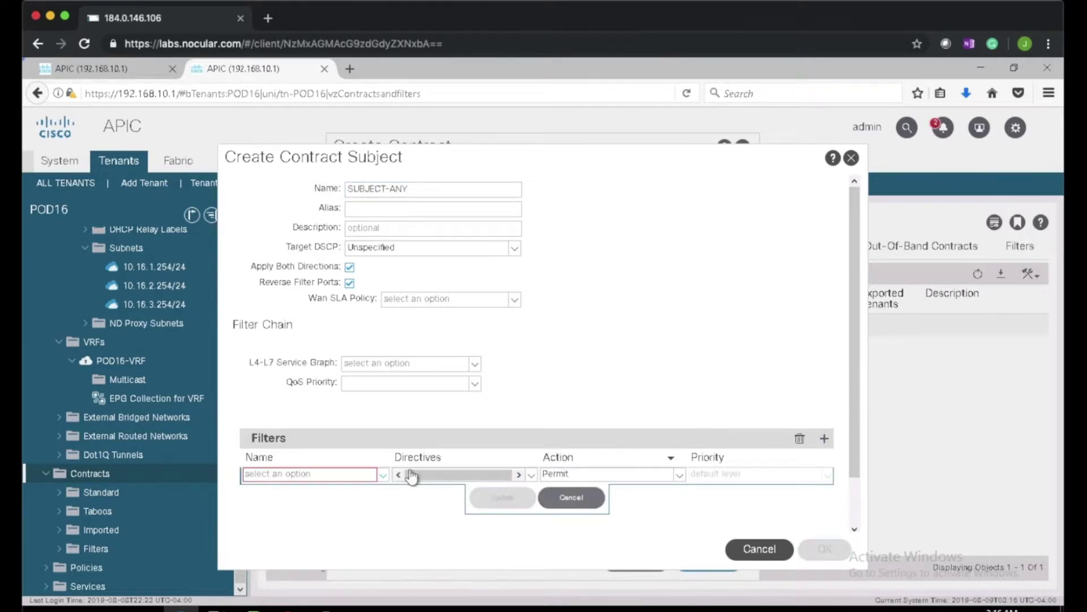
left_click(382, 474)
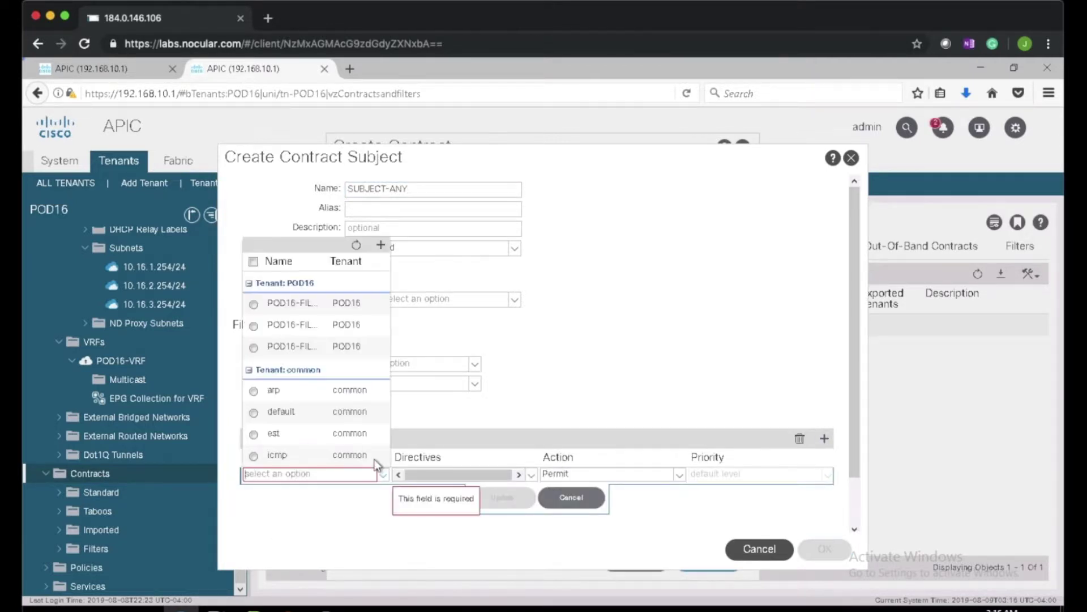
left_click(300, 305)
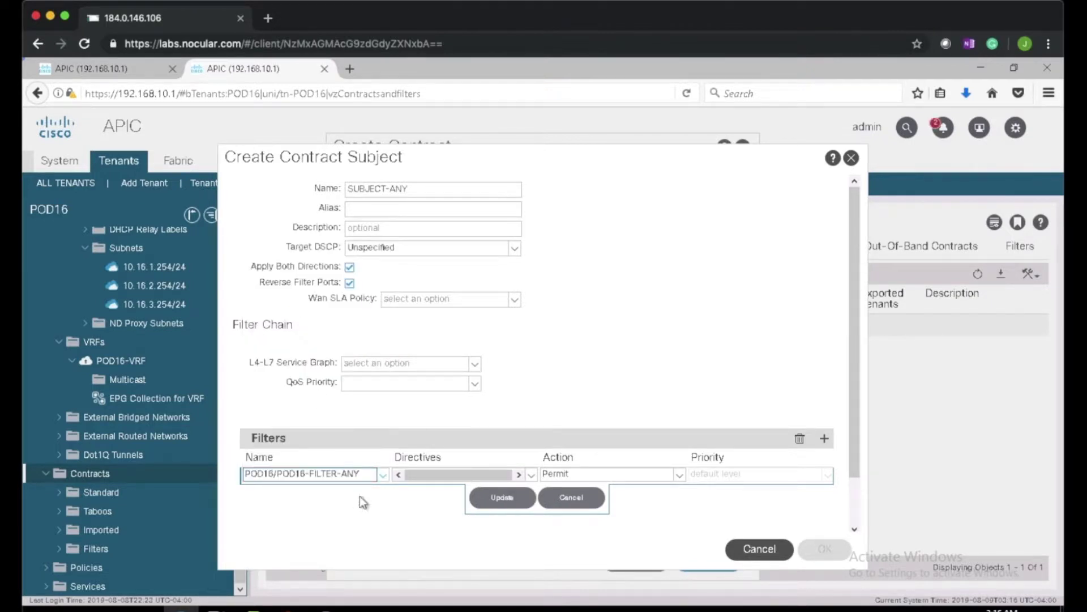
left_click(502, 497)
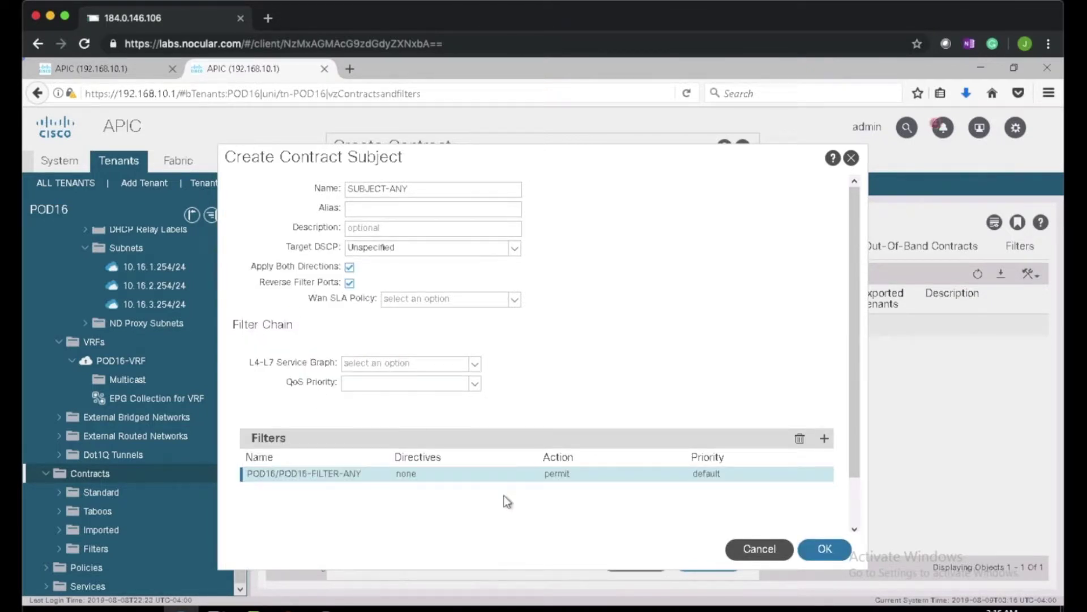
left_click(823, 549)
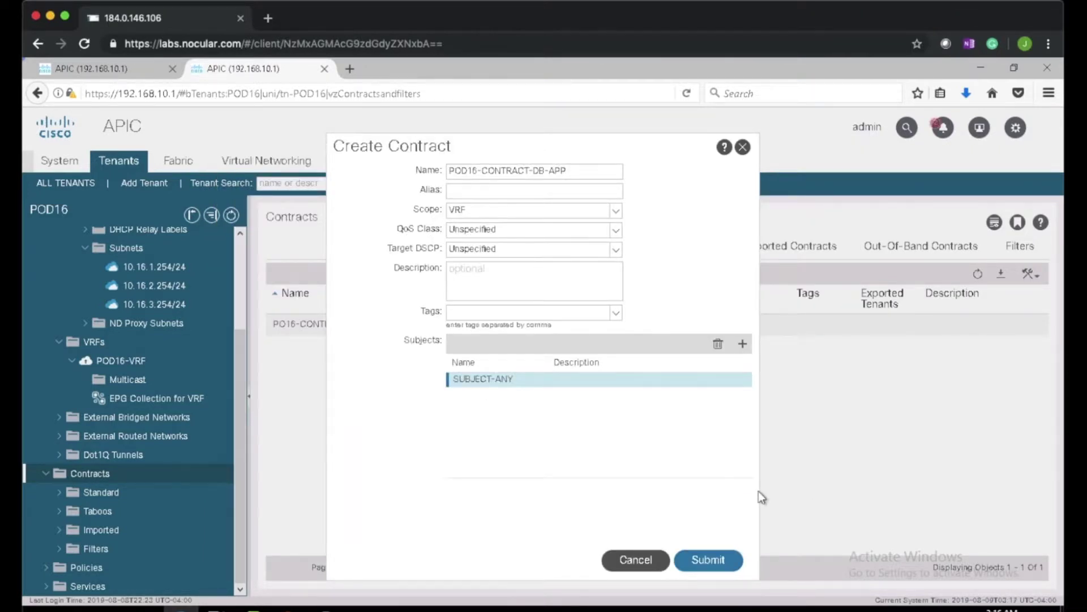
left_click(709, 561)
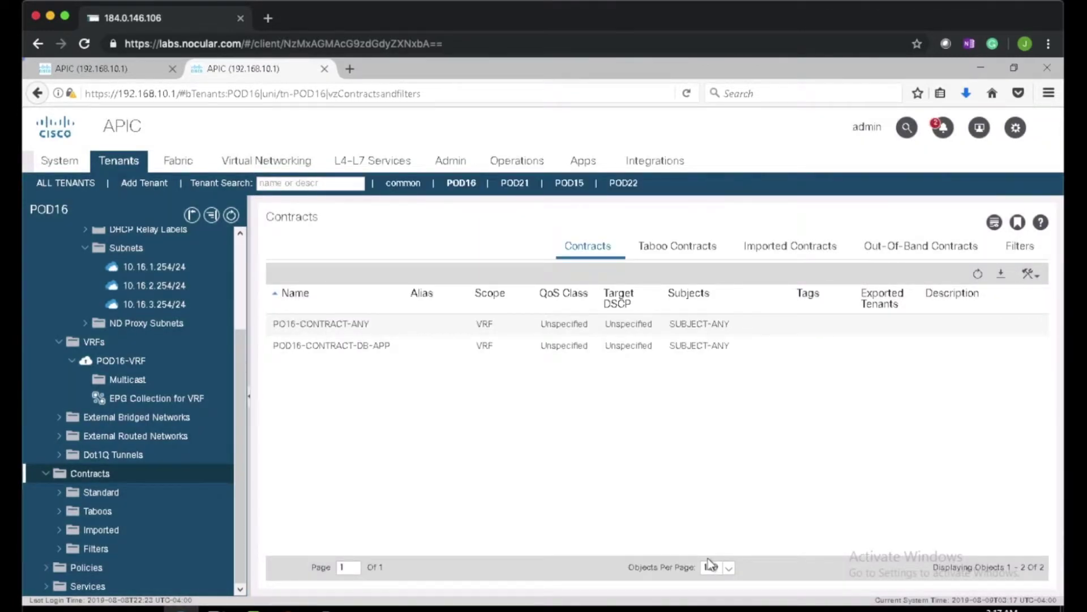
- Start a contract named POD16-CONTRACT-APP-WEB with a new subject SUBJECT-ANY
left_click(1030, 274)
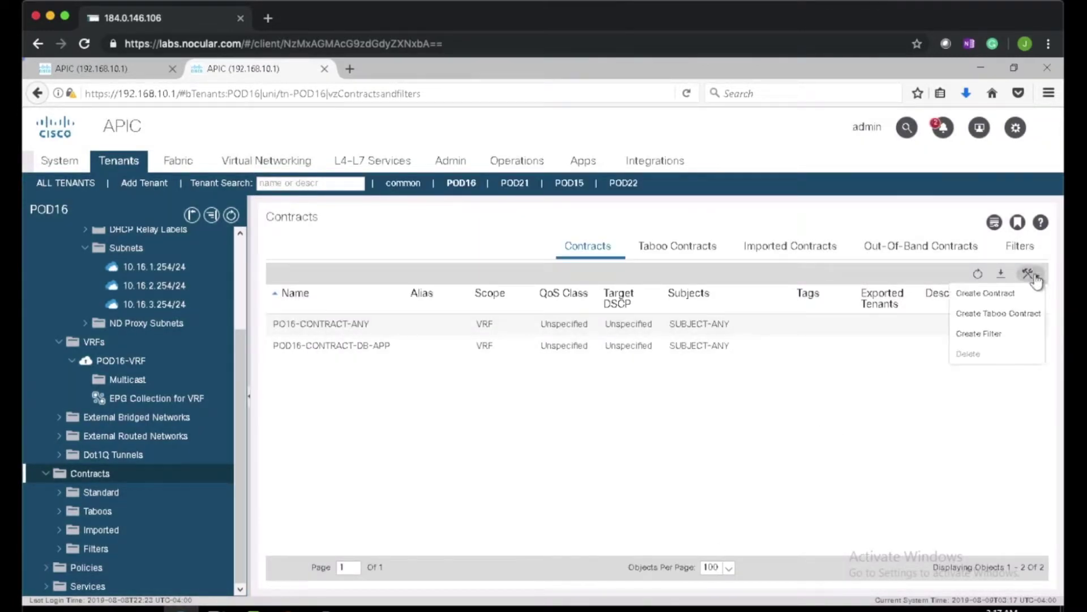
left_click(997, 294)
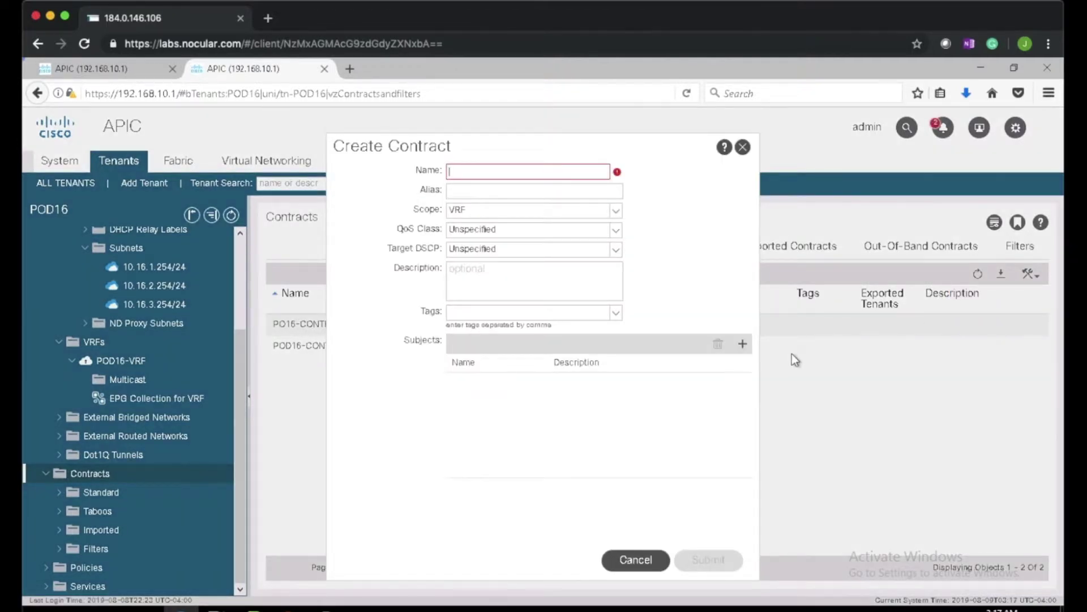
type("POD16")
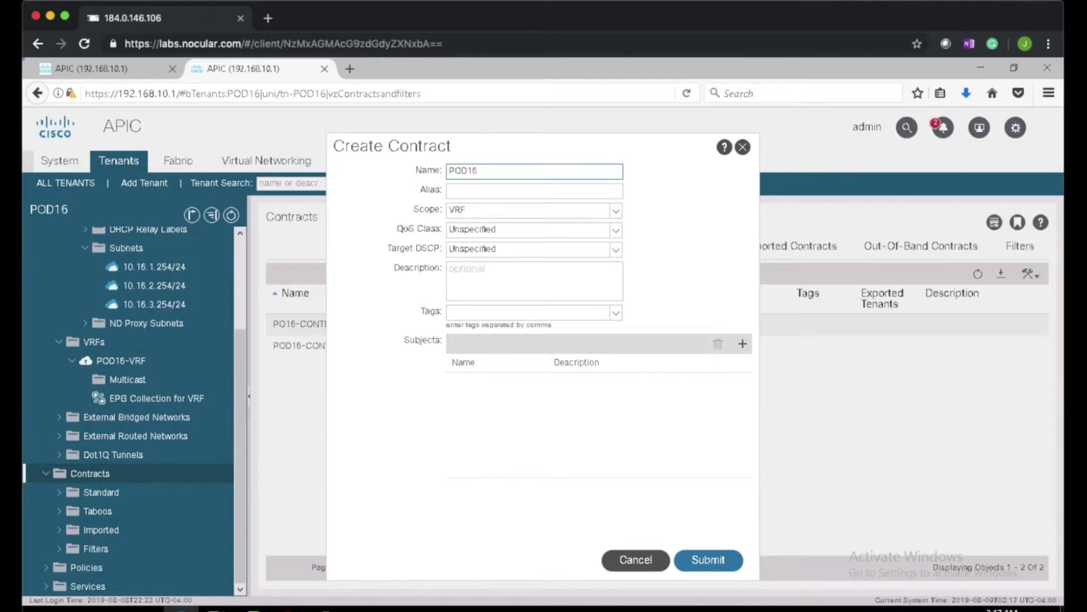
type("-CONTRACT-APP-WEB")
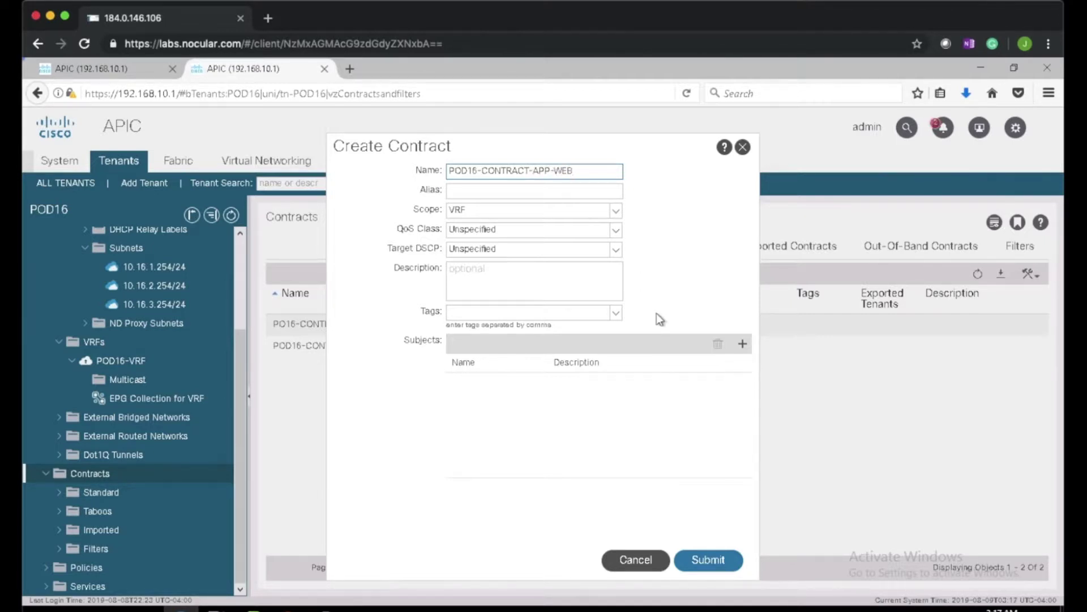
left_click(742, 343)
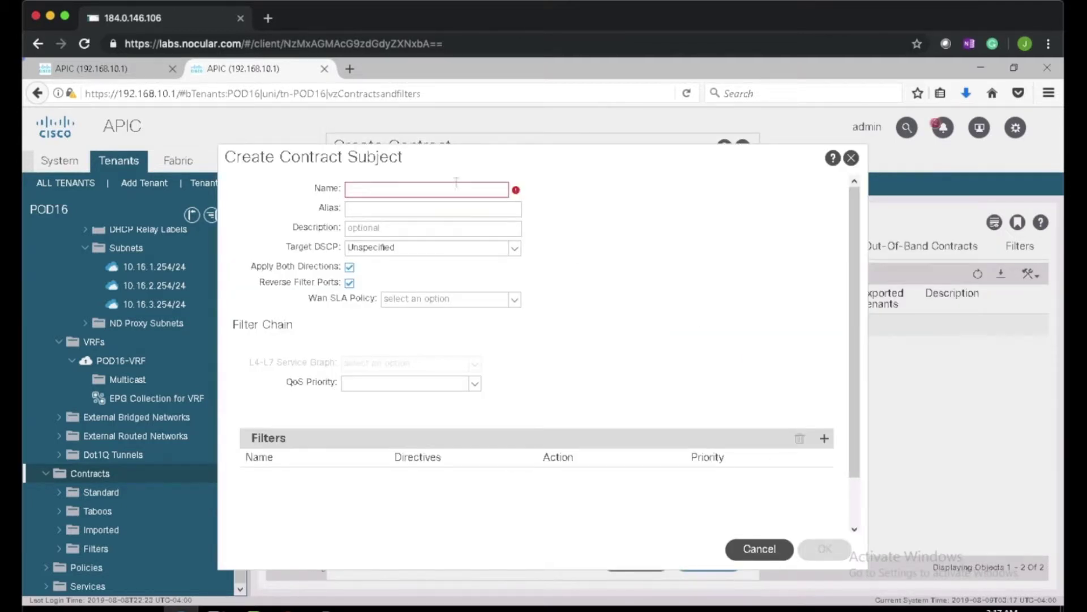
type("SUBJECT-ANY")
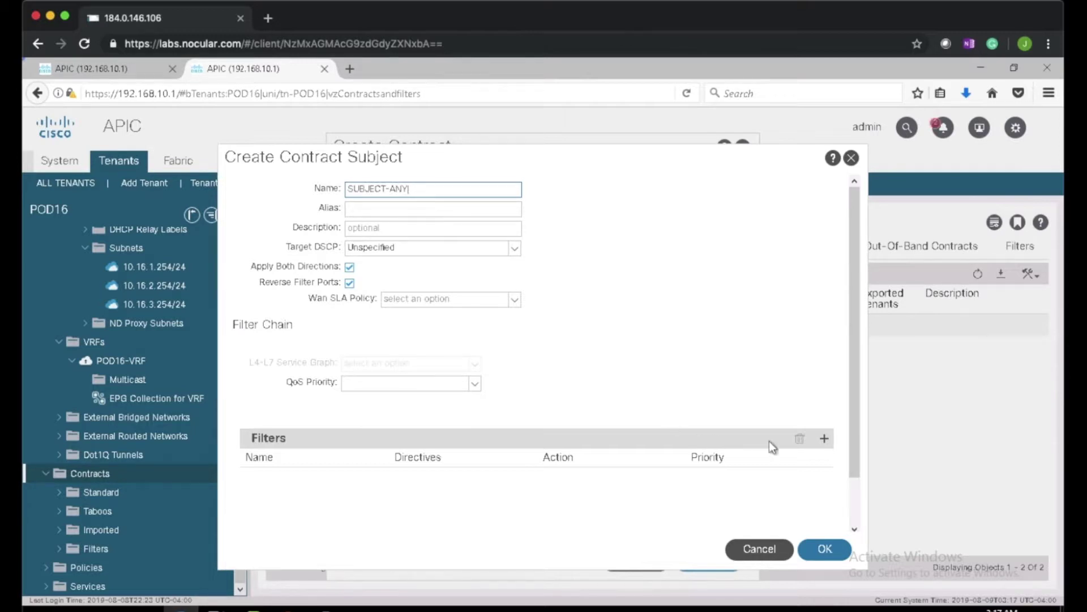
- Attach POD16-FILTER-ANY to SUBJECT-ANY and save the POD16-CONTRACT-APP-WEB contract
left_click(824, 439)
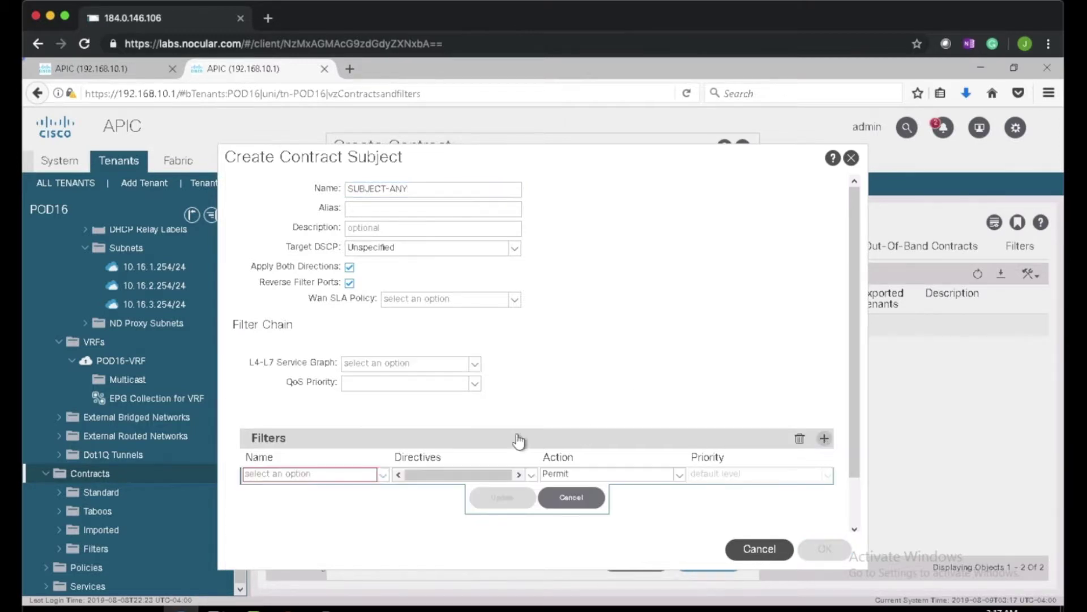
left_click(383, 475)
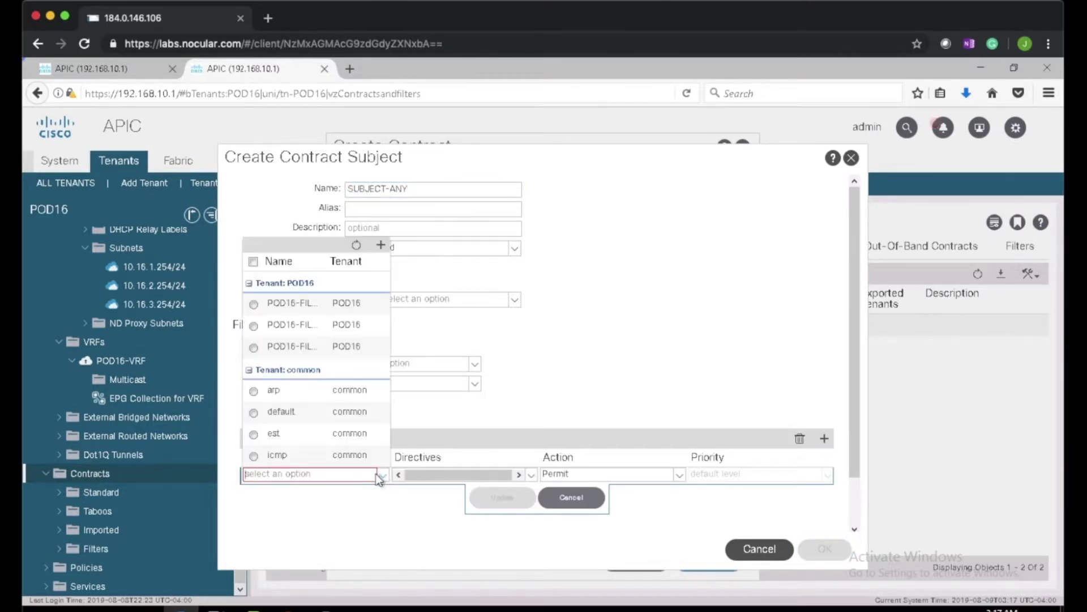
left_click(284, 303)
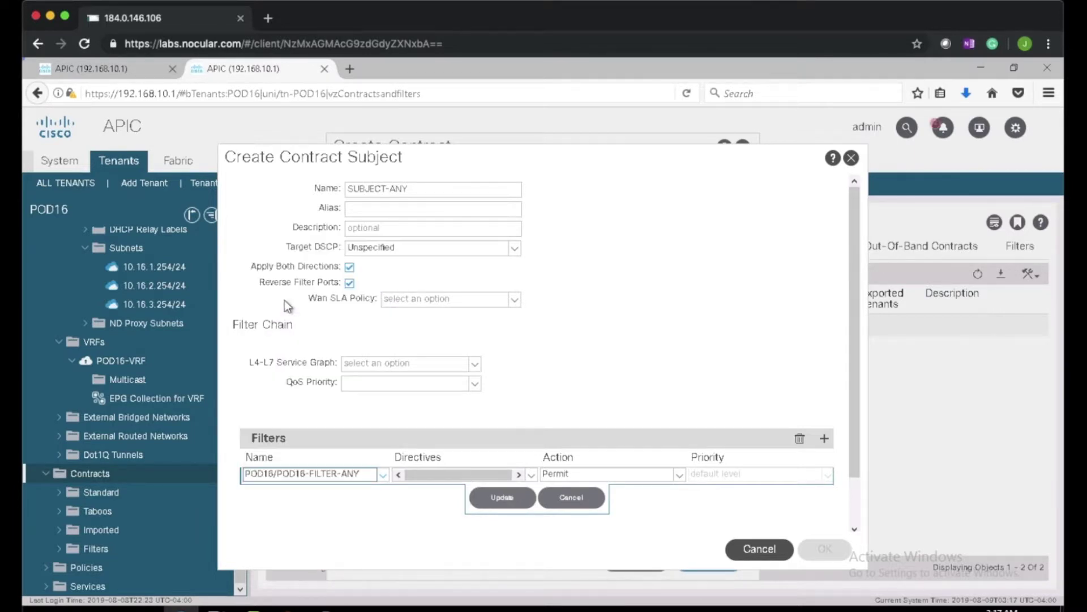
left_click(504, 498)
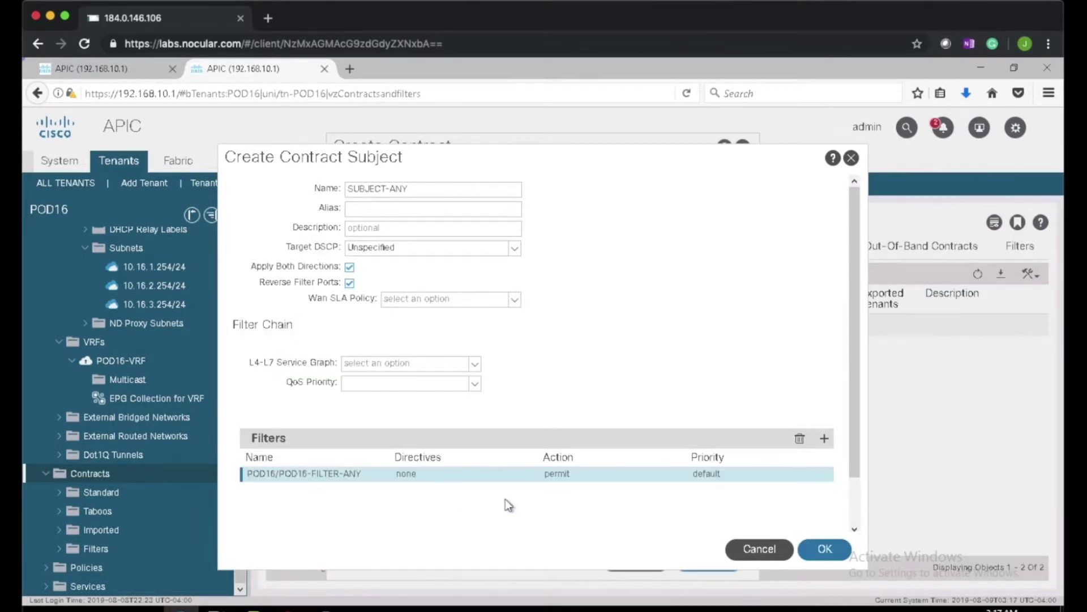
left_click(822, 548)
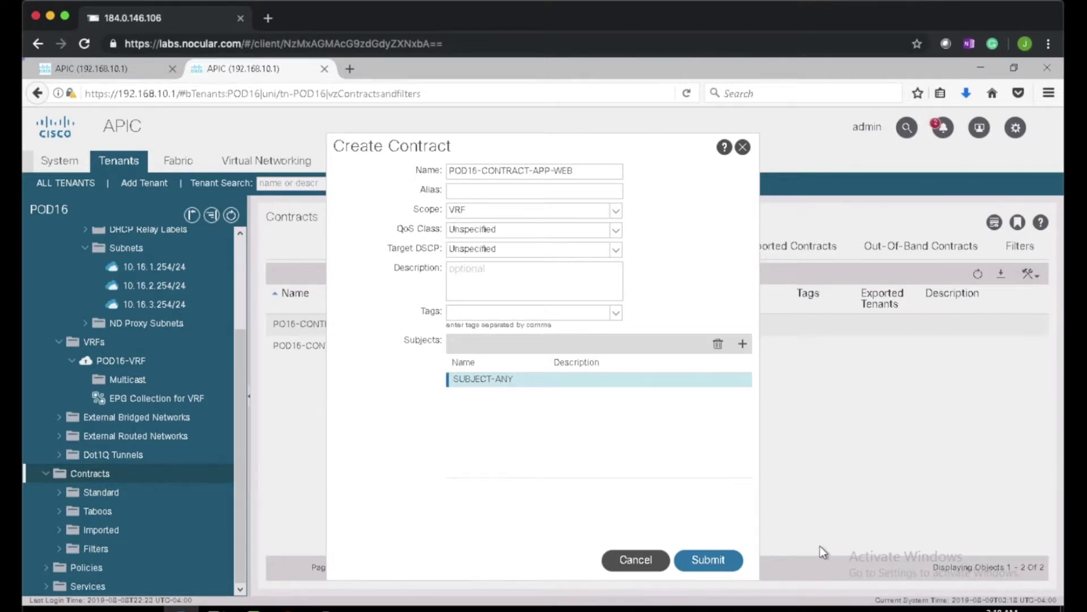
left_click(708, 560)
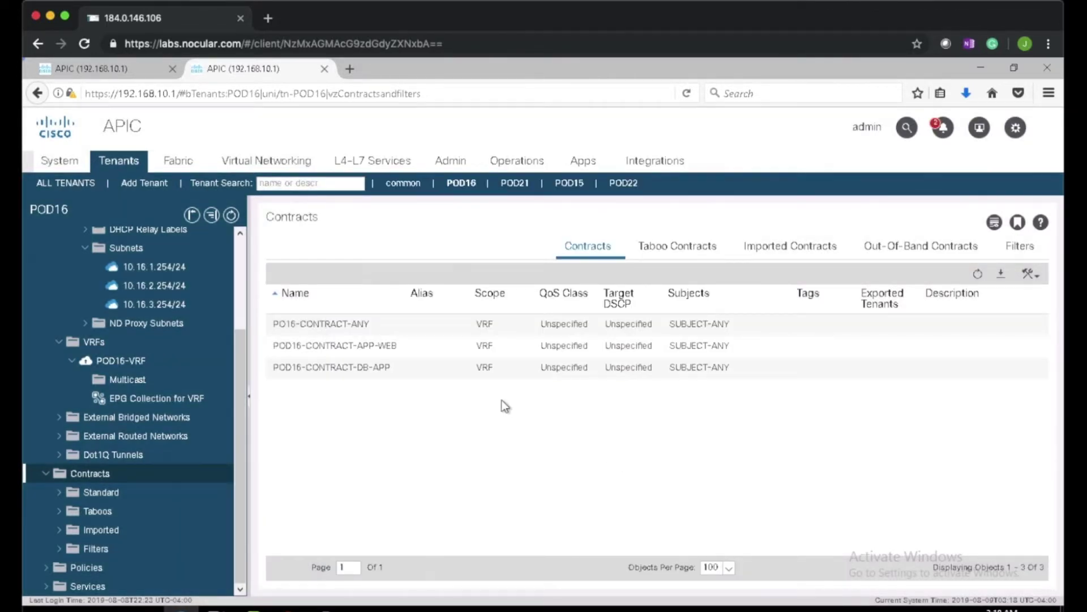
- Delete the misspelled PO16-CONTRACT-ANY contract and bring up a blank Create Contract form
left_click(371, 331)
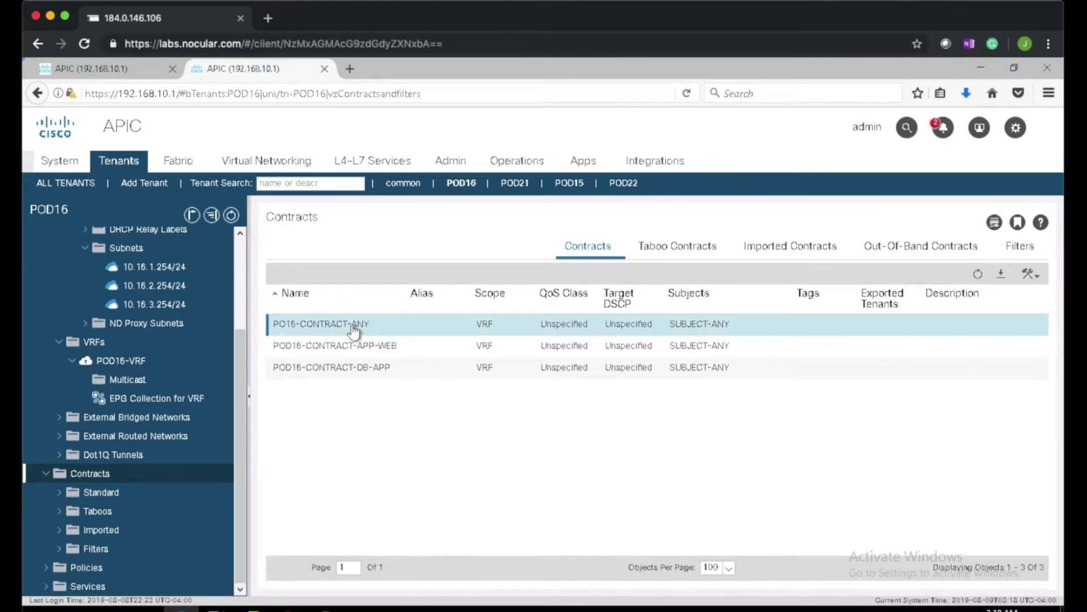
double_click(352, 331)
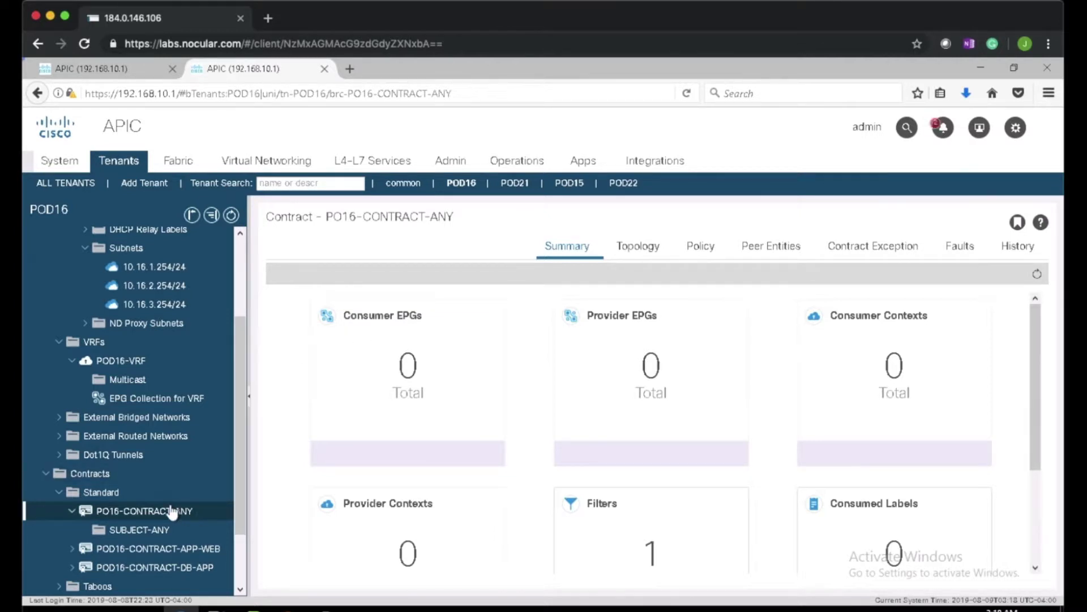
left_click(105, 473)
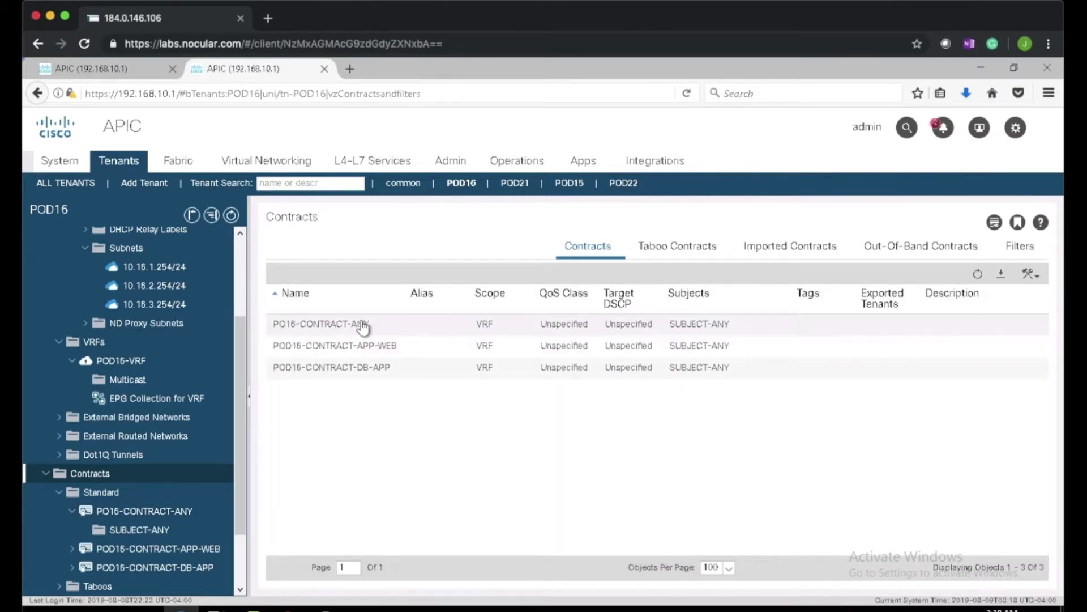
left_click(877, 324)
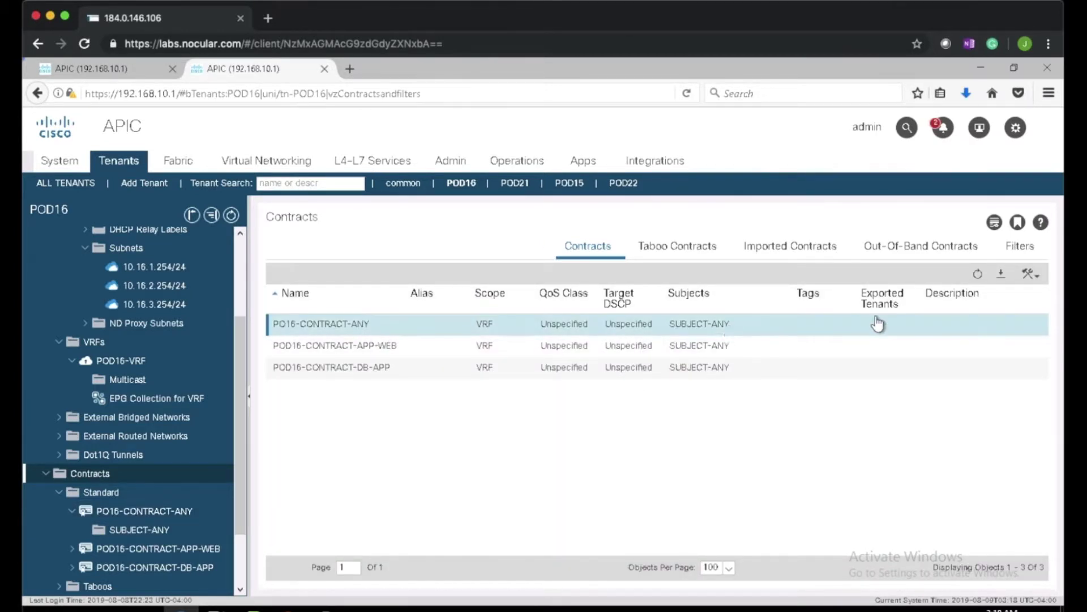
left_click(1040, 277)
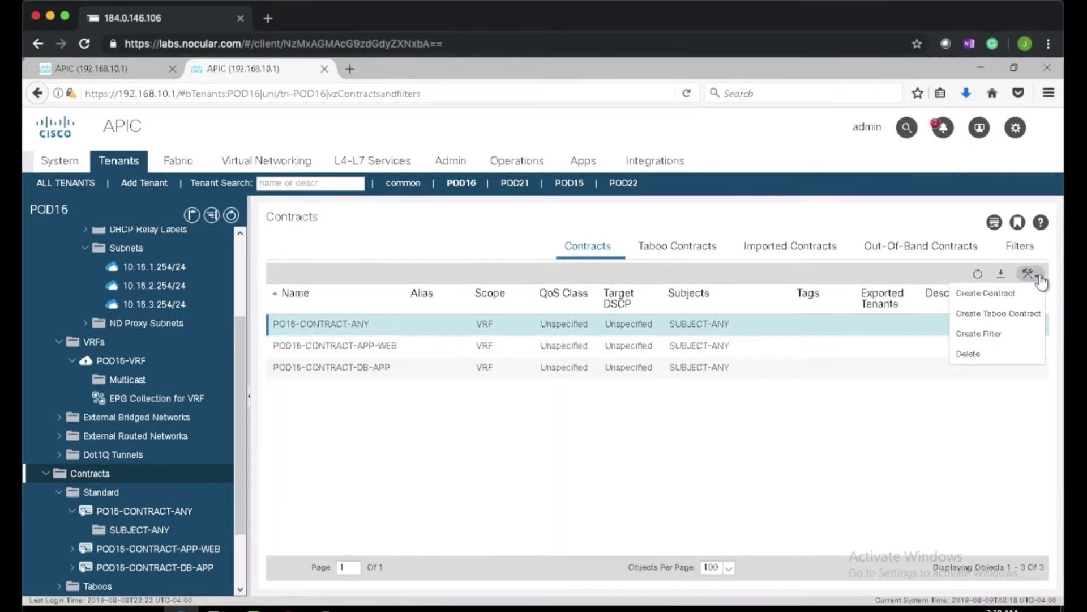
left_click(969, 356)
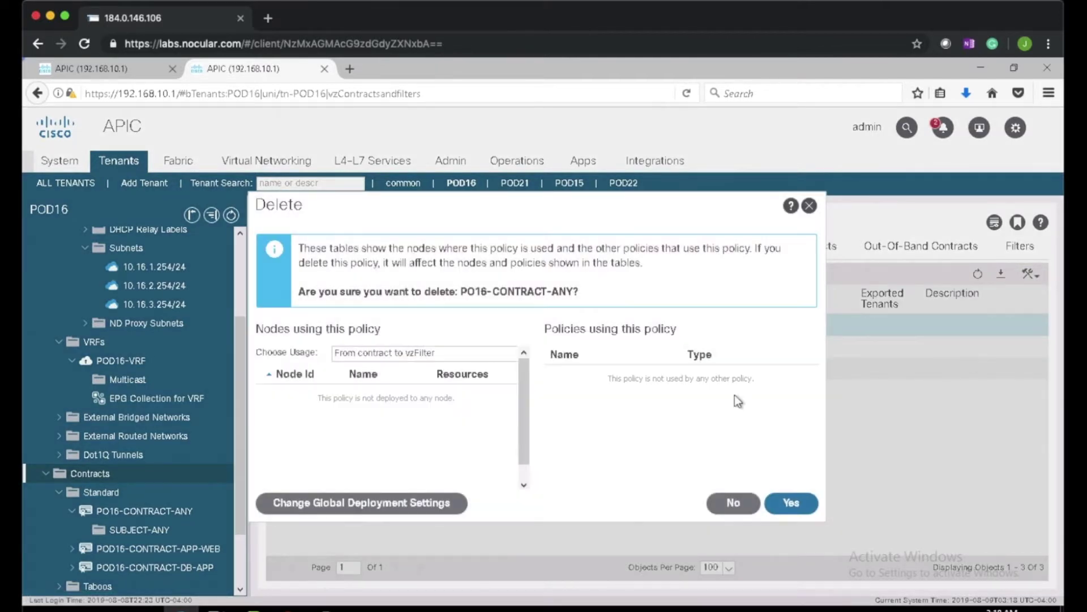
left_click(791, 504)
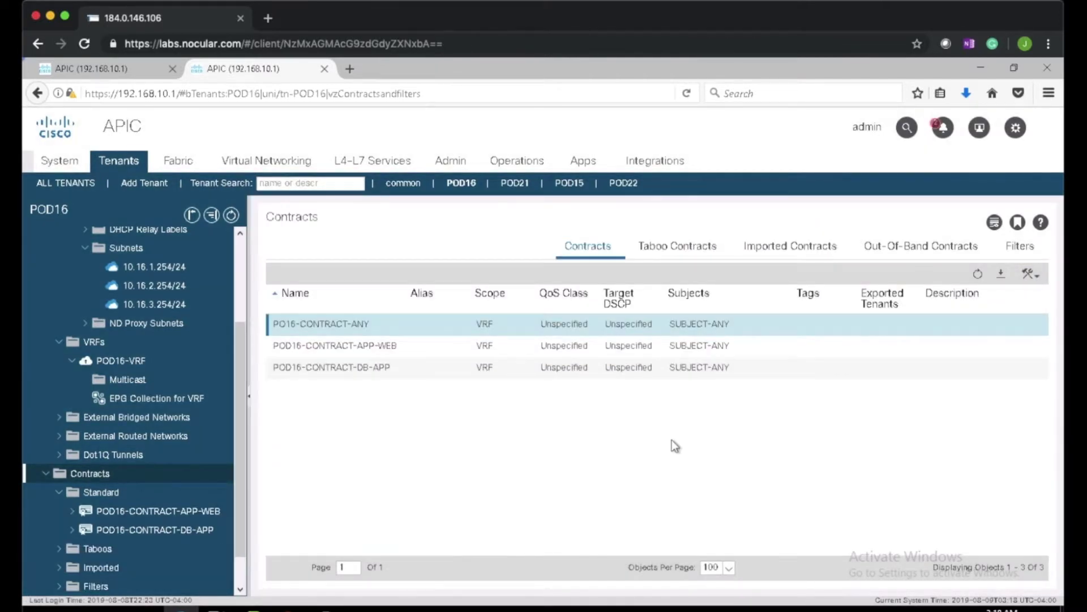
left_click(1029, 276)
left_click(997, 292)
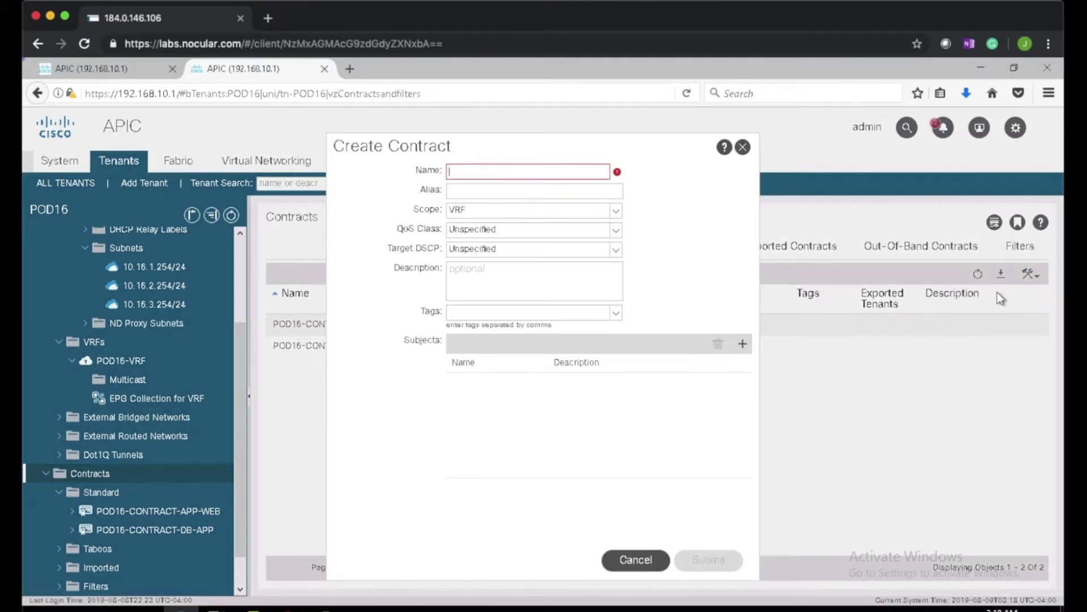
- Name the new contract POD16-CONTRACT-ANY and add a subject SUBJECT-ANY
type("POD16")
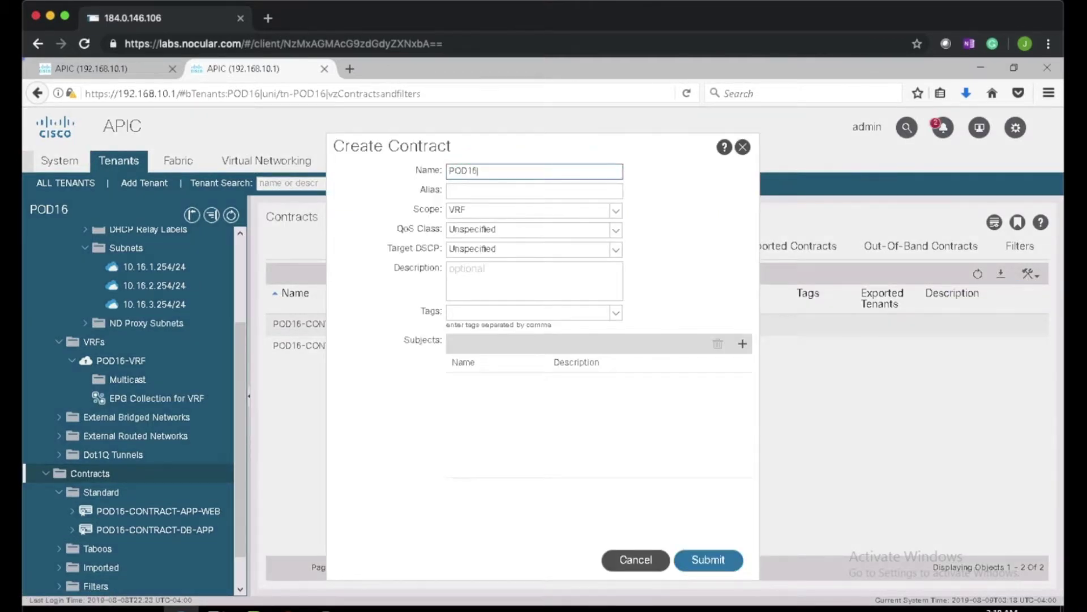
type("-CONTRACT-ANY")
left_click(741, 344)
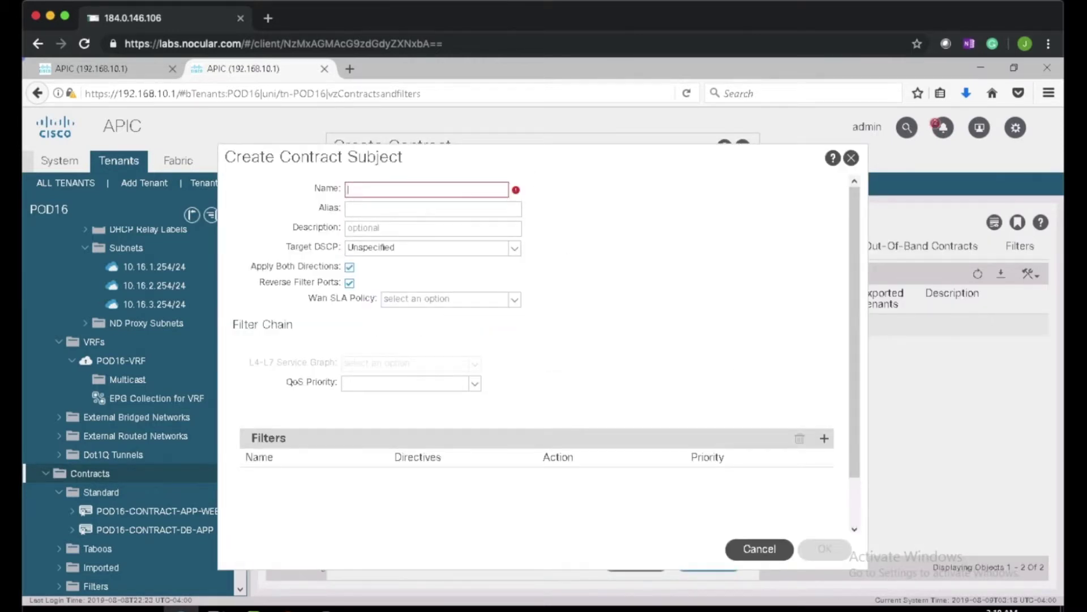
type("SUBJECT-ANY")
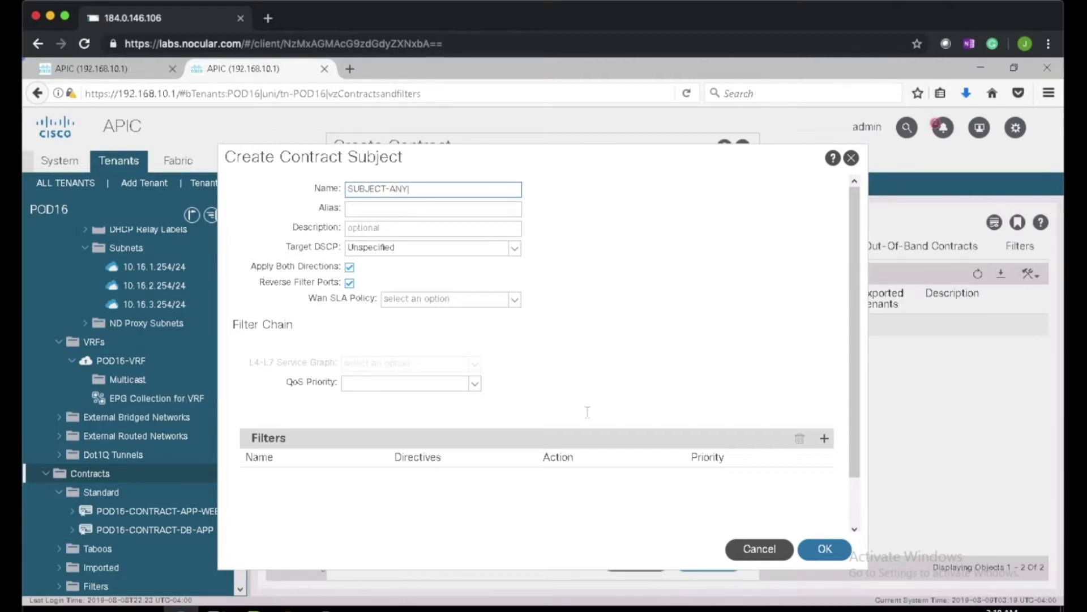
- Attach POD16-FILTER-ANY to SUBJECT-ANY and save the POD16-CONTRACT-ANY contract
left_click(824, 438)
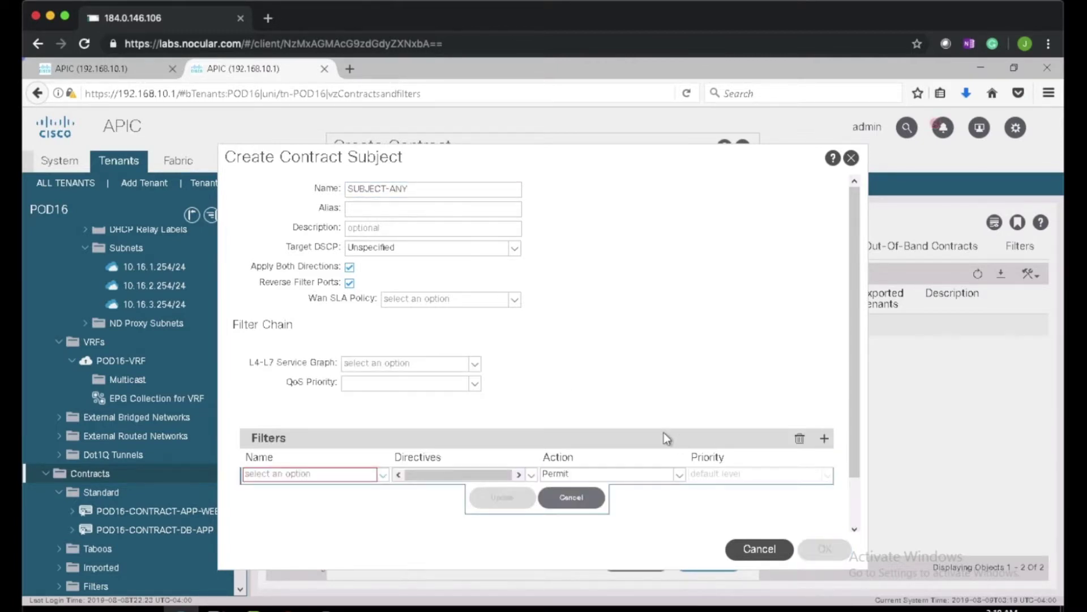
left_click(382, 473)
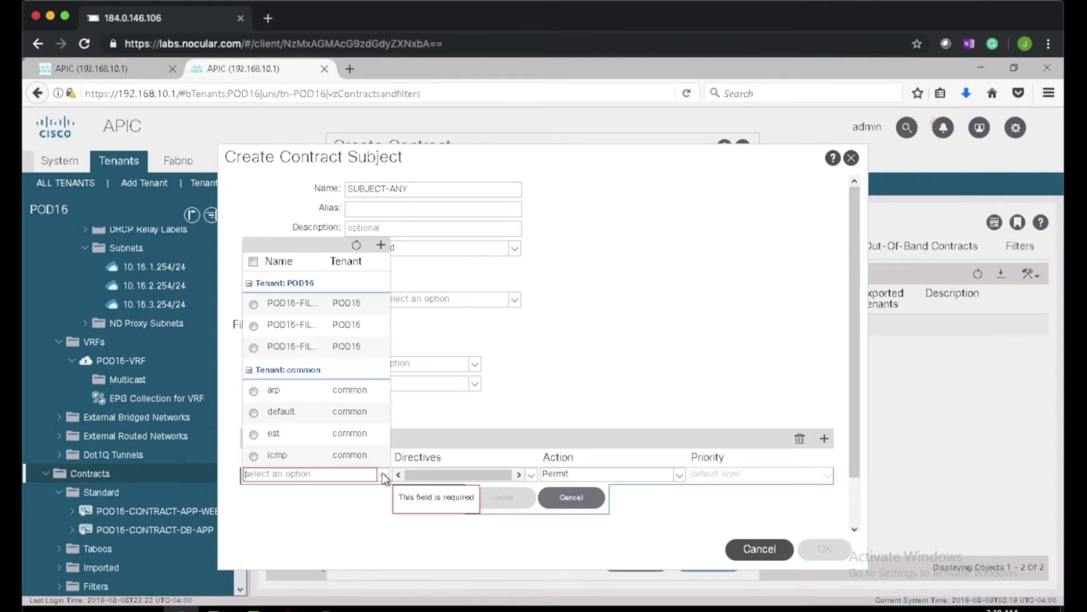
left_click(283, 305)
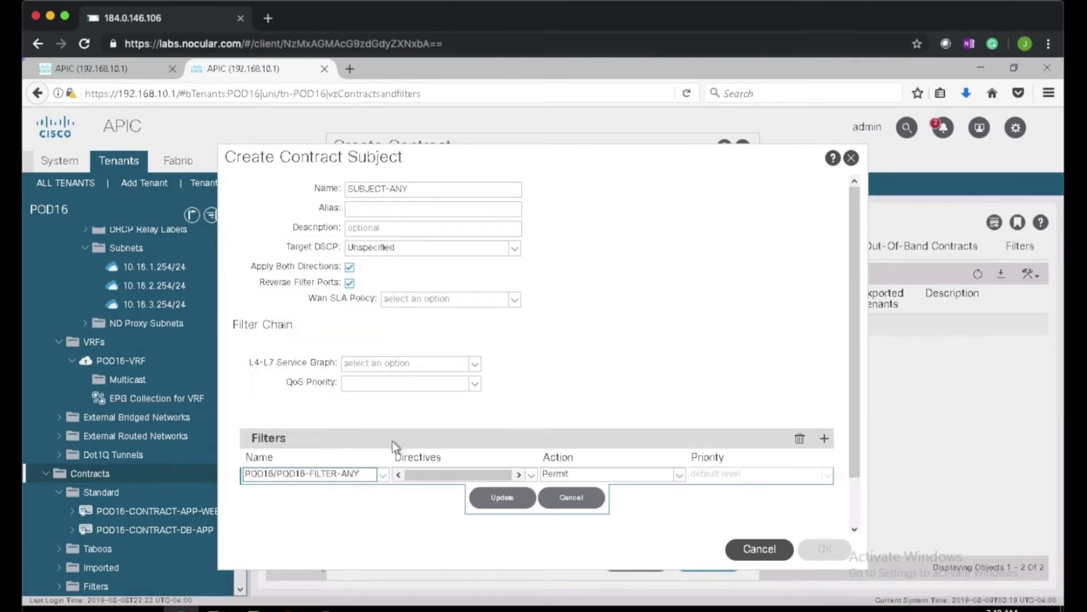
left_click(503, 497)
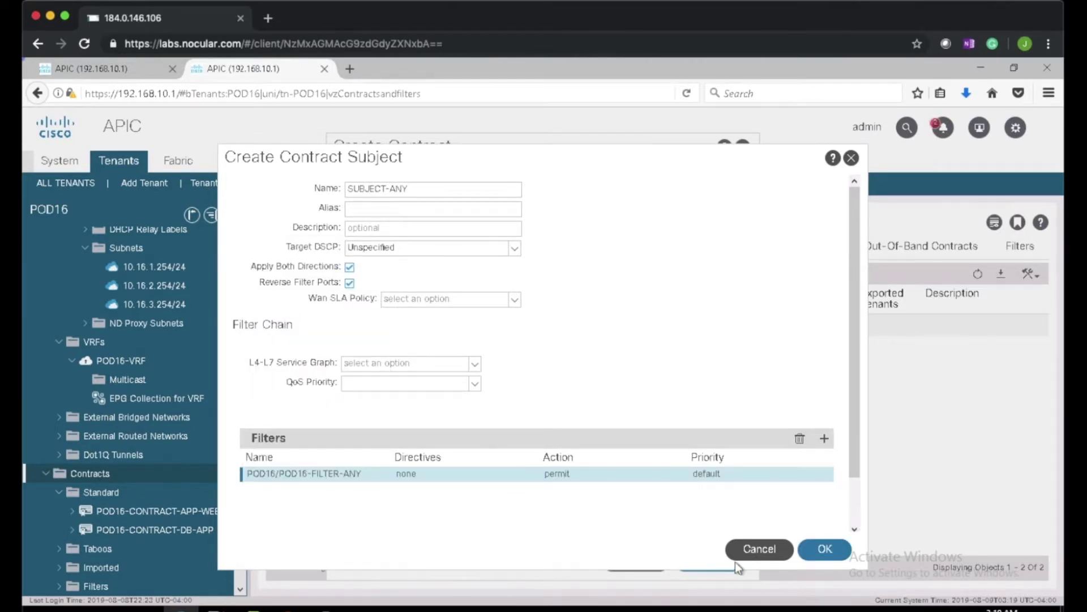
left_click(825, 548)
left_click(714, 559)
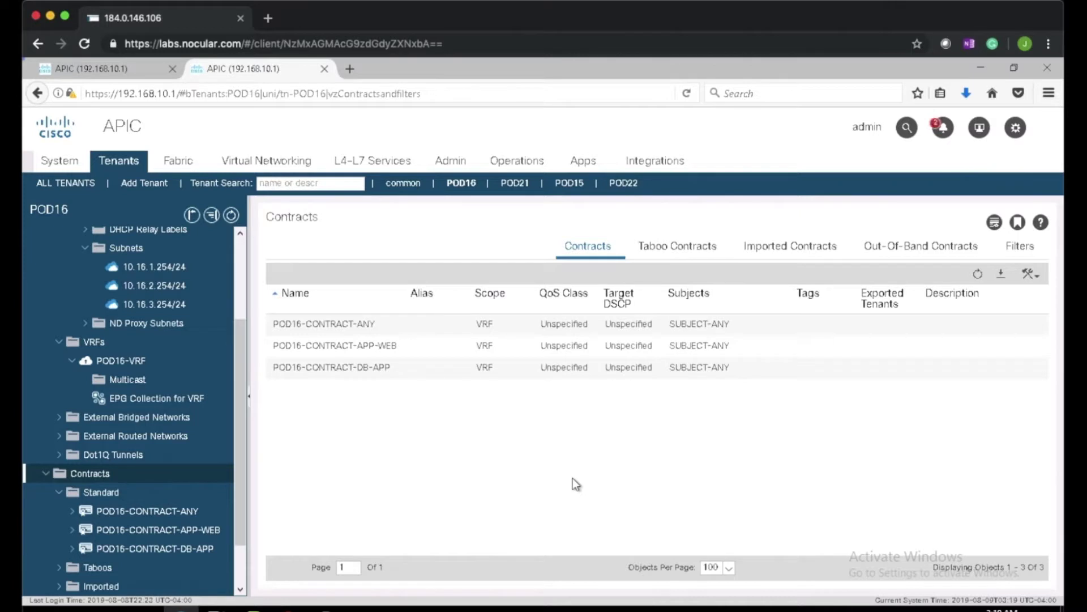
left_click(323, 609)
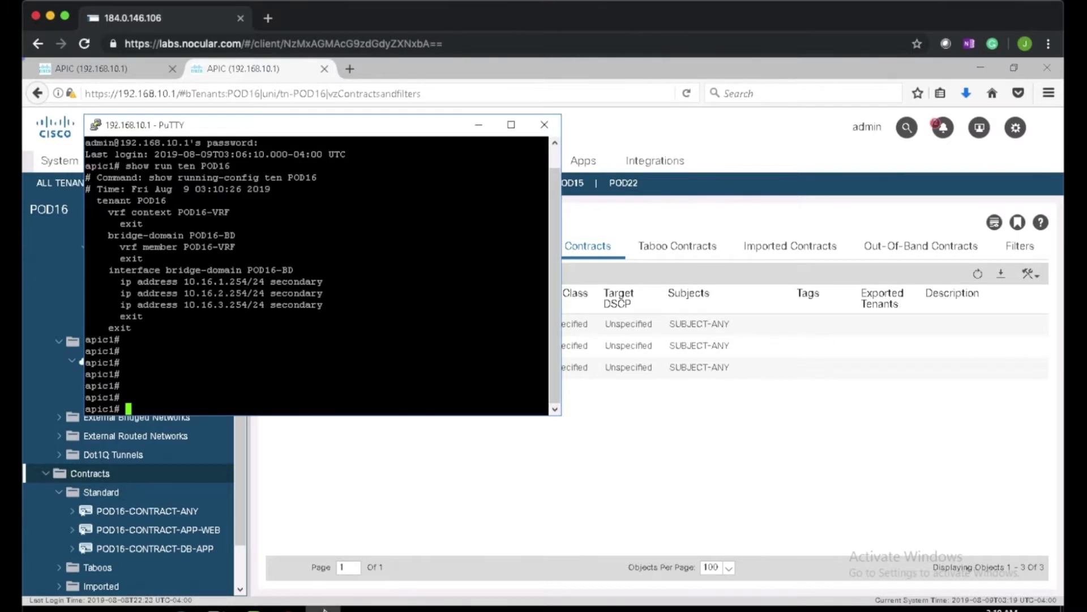
- Rerun the POD16 running-config command in PuTTY and page through the full output
key("Return")
key("Return")
key("Return")
key("Return")
key("Up")
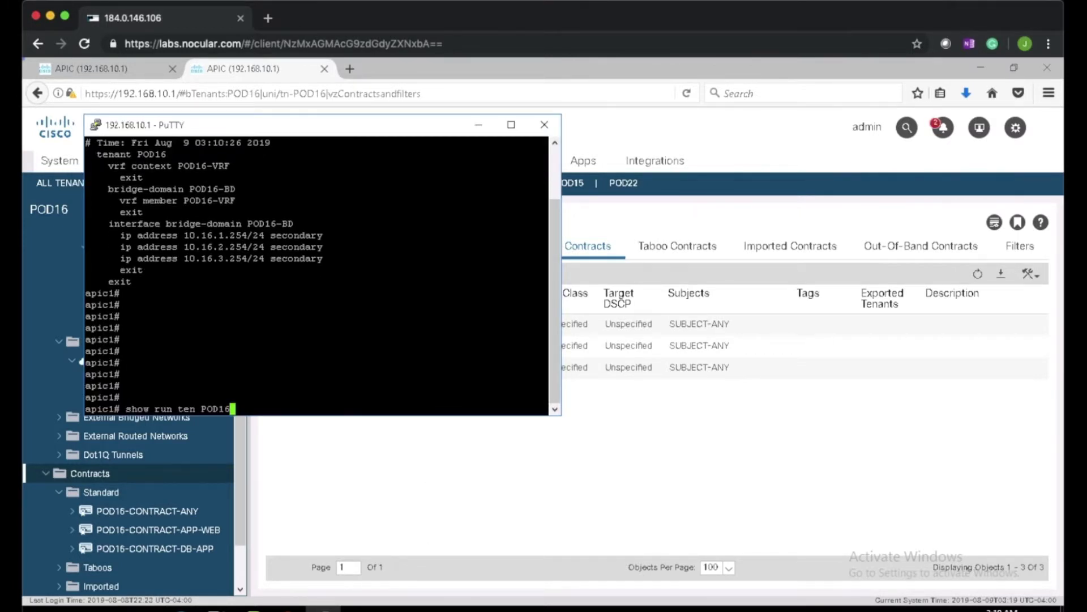
key("Return")
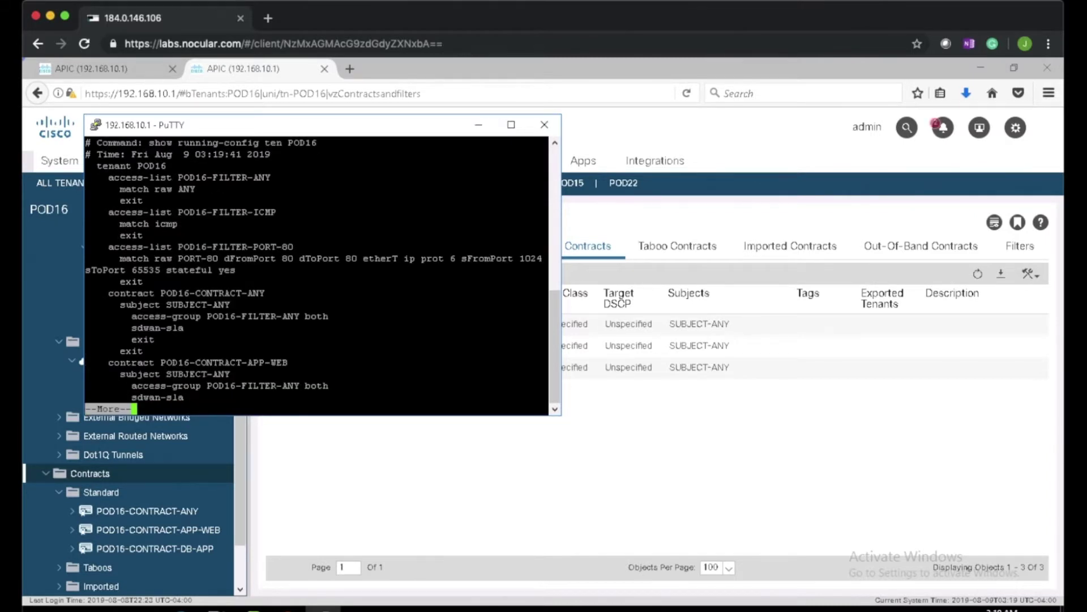
key("space")
key("Return")
key("Return")
key("Return")
key("Return")
key("Return")
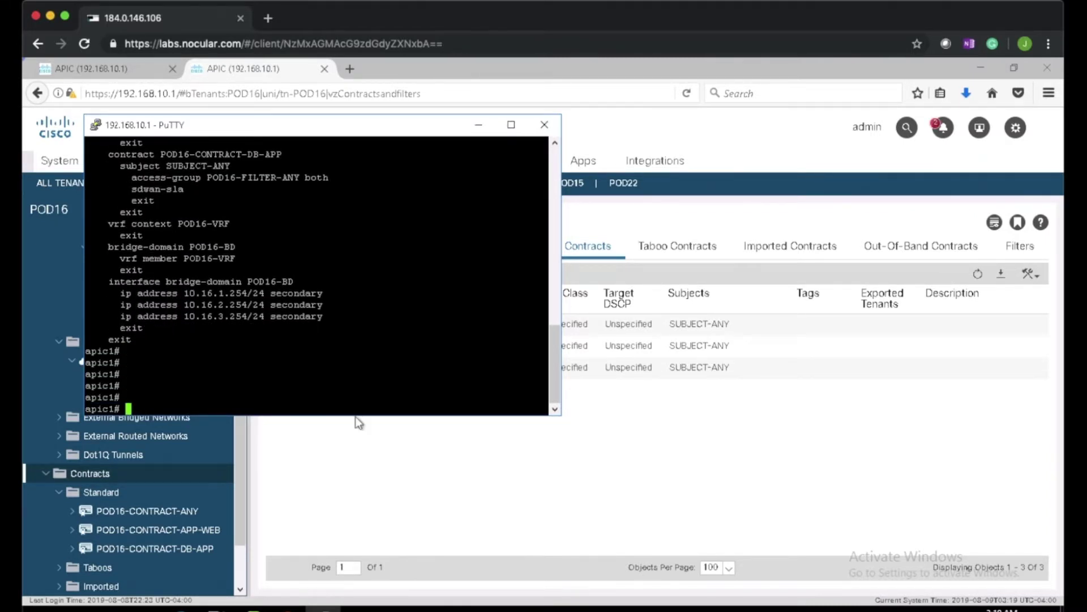
- Enlarge the terminal to full height and highlight the POD16-FILTER-ANY access-list lines
left_click_drag(352, 416, 359, 548)
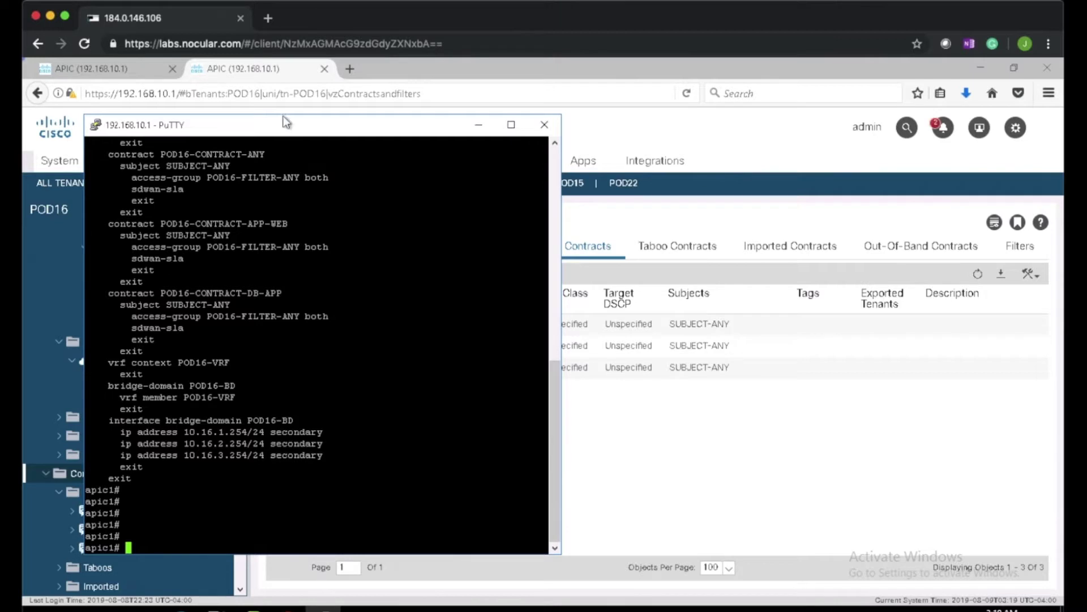
left_click_drag(286, 116, 274, 47)
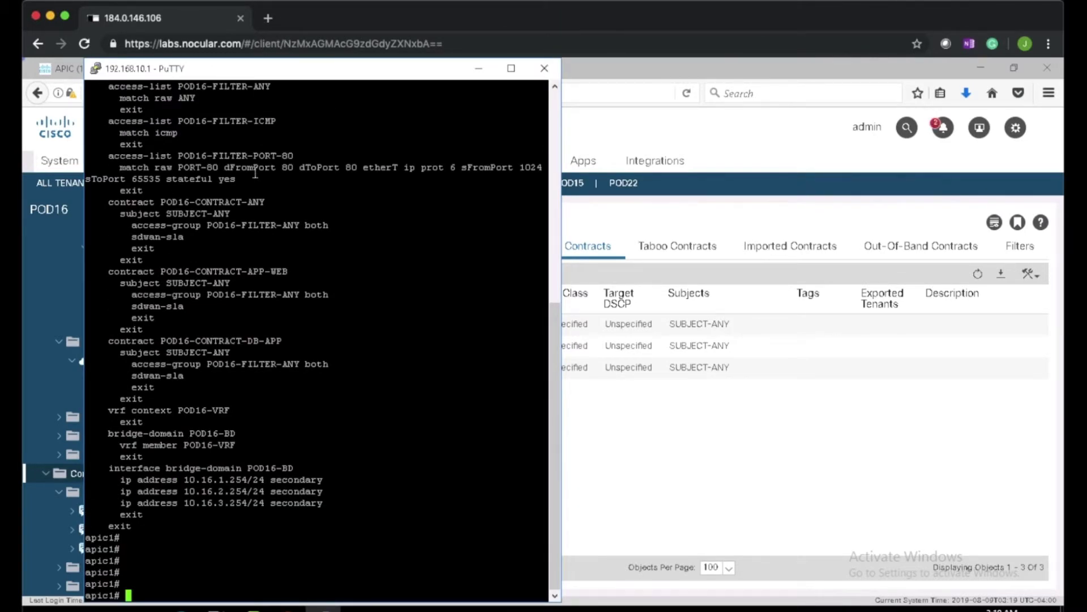
scroll(255, 173, "up", 10)
scroll(170, 206, "down", 5)
scroll(166, 210, "up", 1)
left_click(133, 213)
left_click_drag(132, 212, 335, 548)
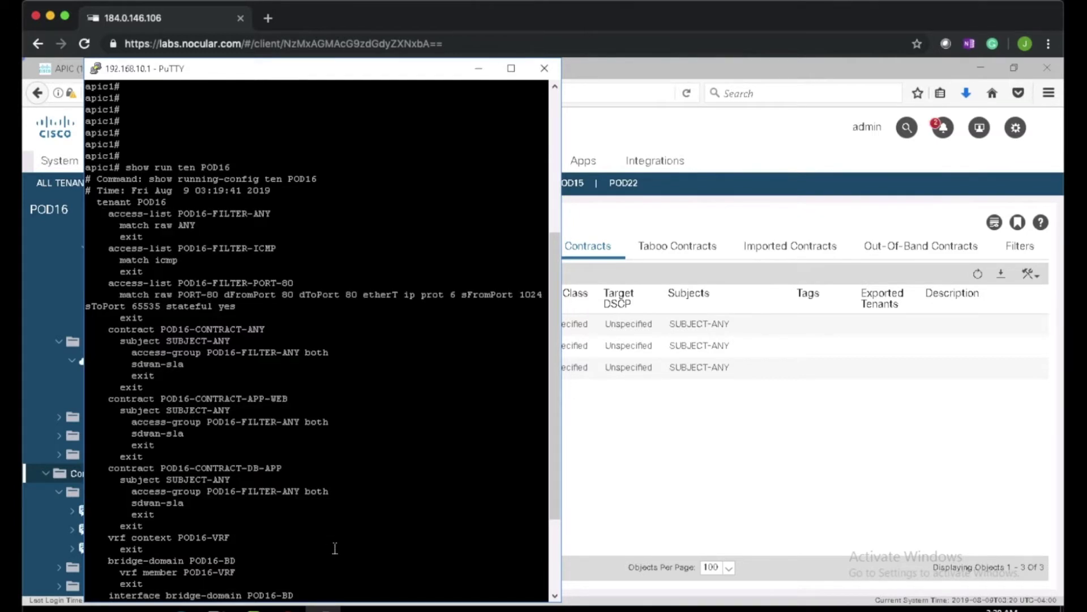
- Return to the APIC browser and open POD16's application profiles
left_click(638, 458)
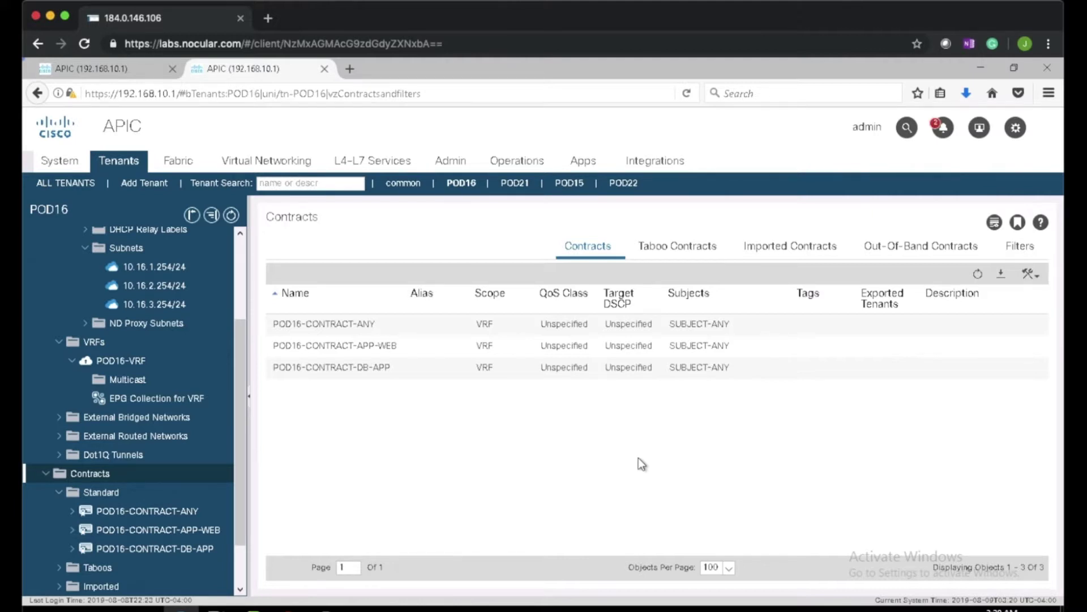
scroll(164, 436, "up", 4)
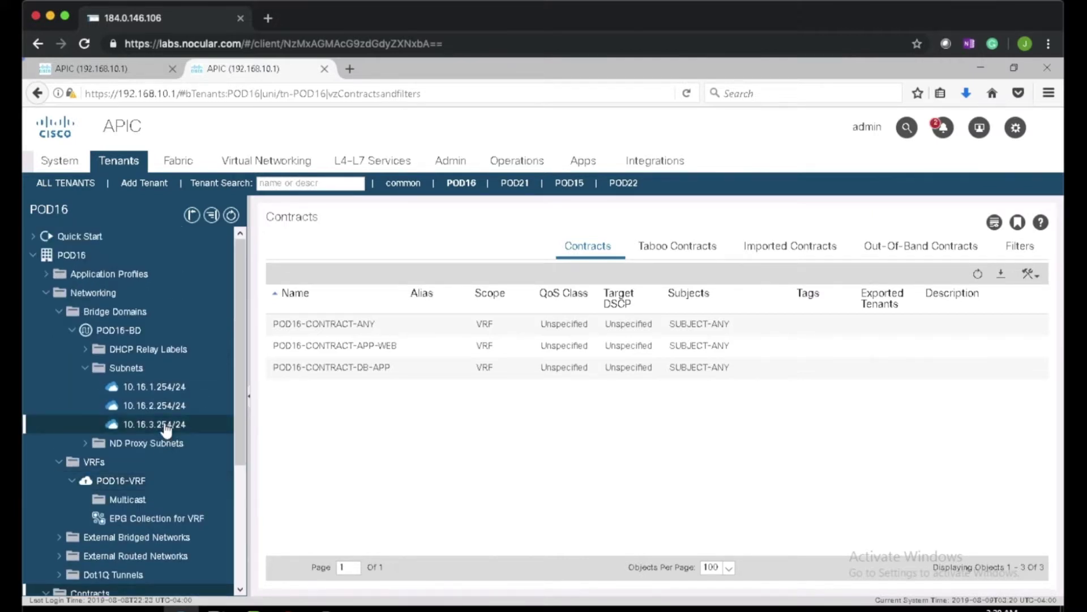
left_click(50, 277)
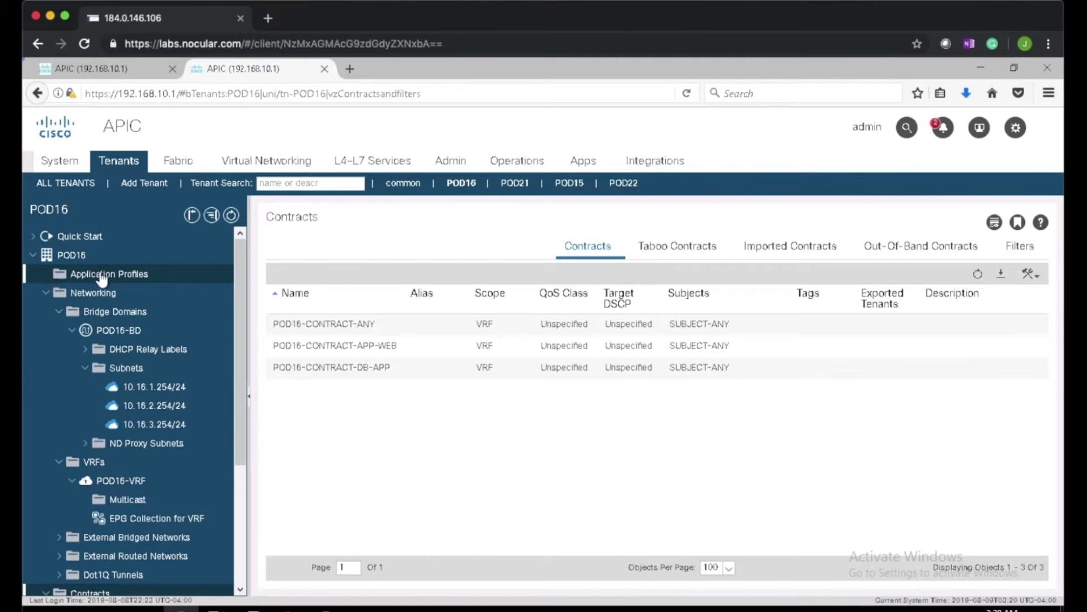
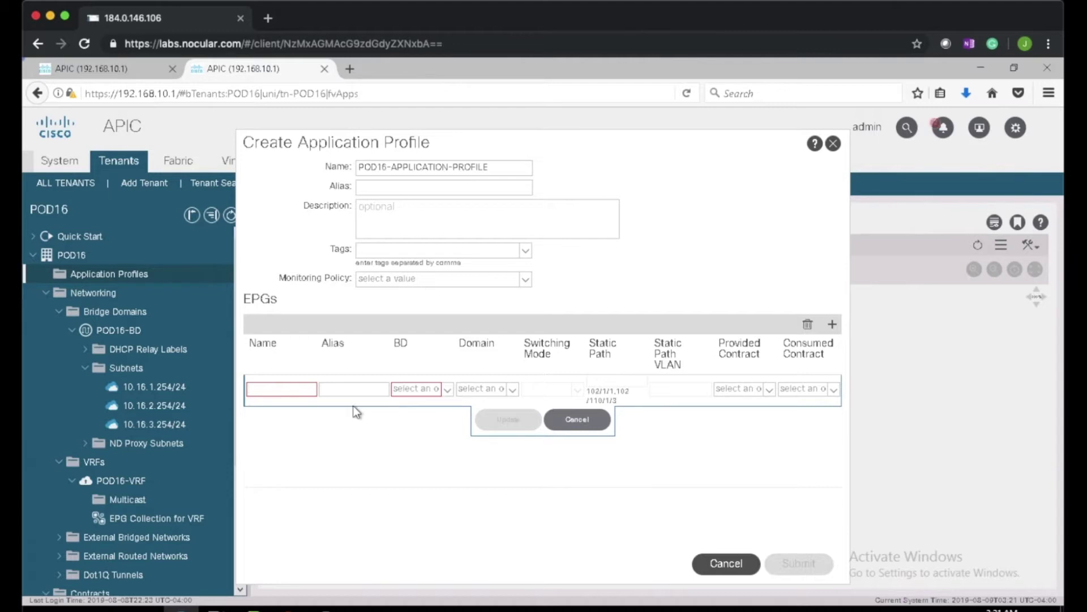
- Add EPG POD16-BD-EPG on bridge domain POD16-BD, providing contract POD16-CONTRACT-DB-APP
left_click(268, 390)
type("POD")
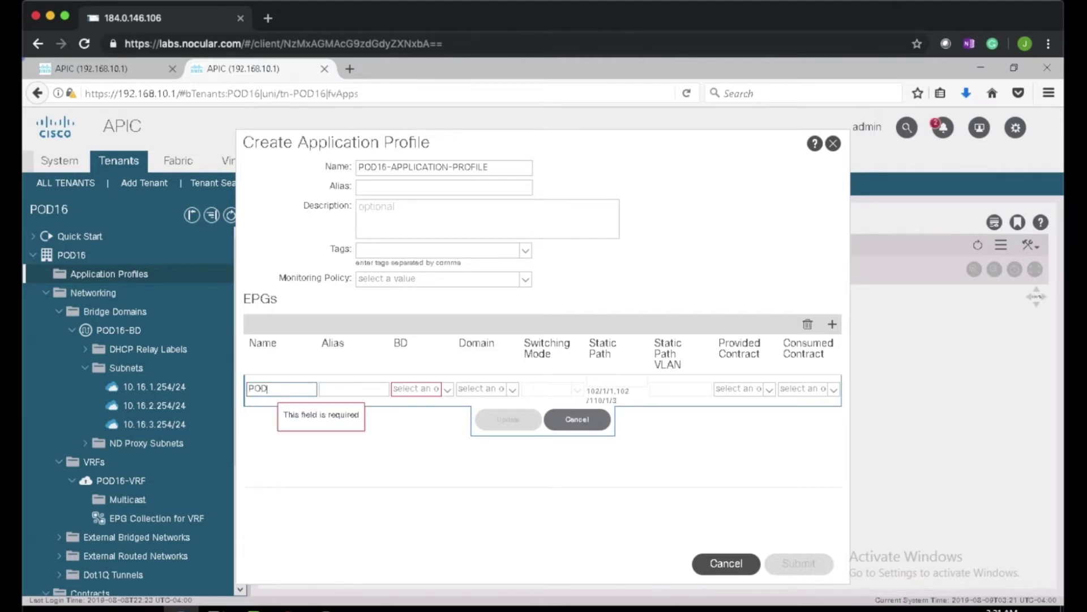
type("16-BD-")
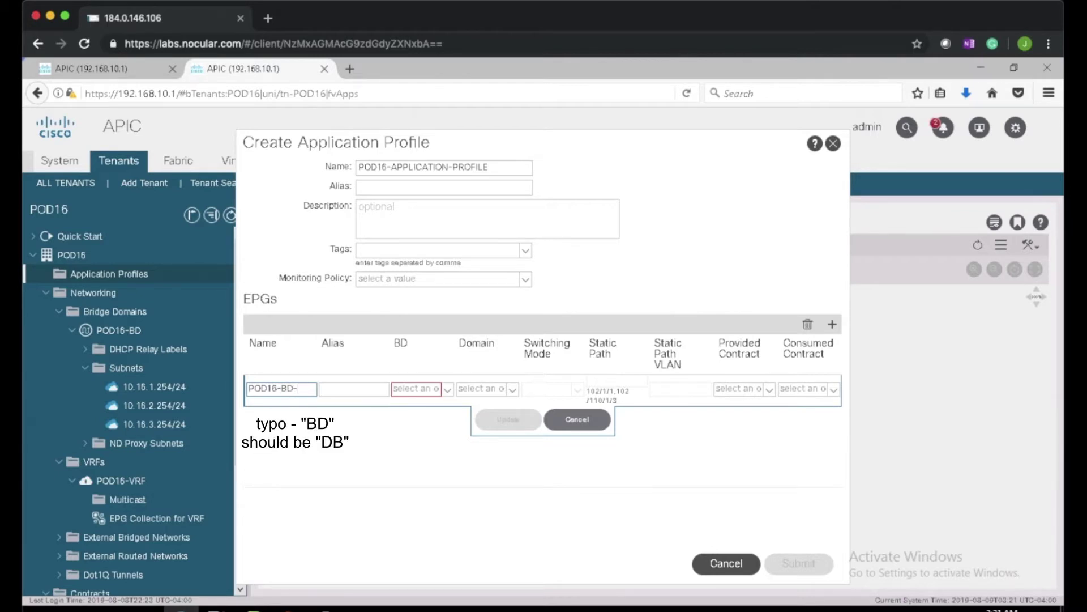
type("EPG")
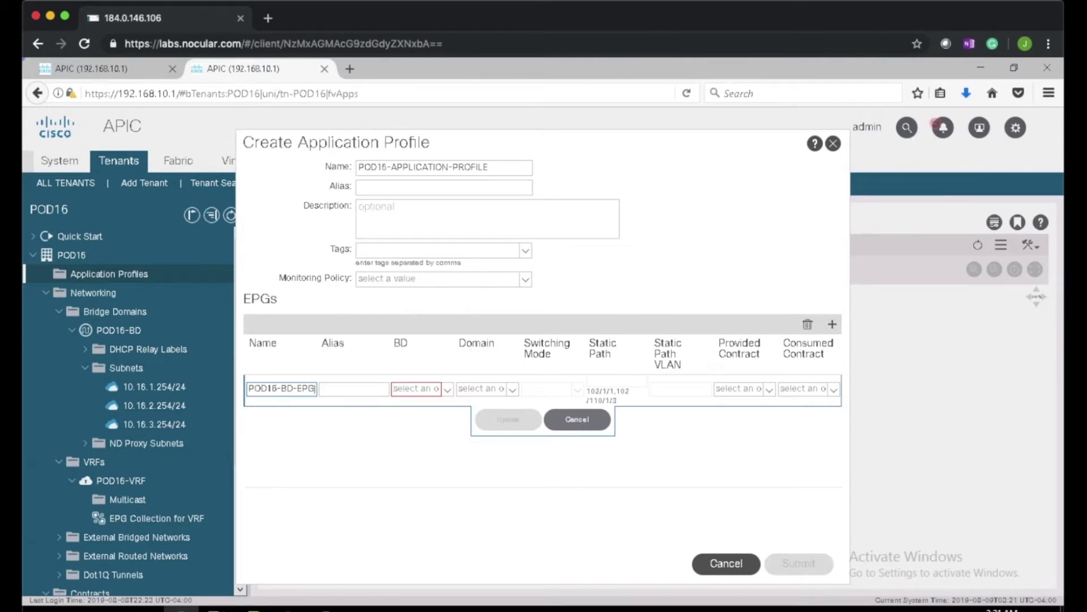
left_click(448, 389)
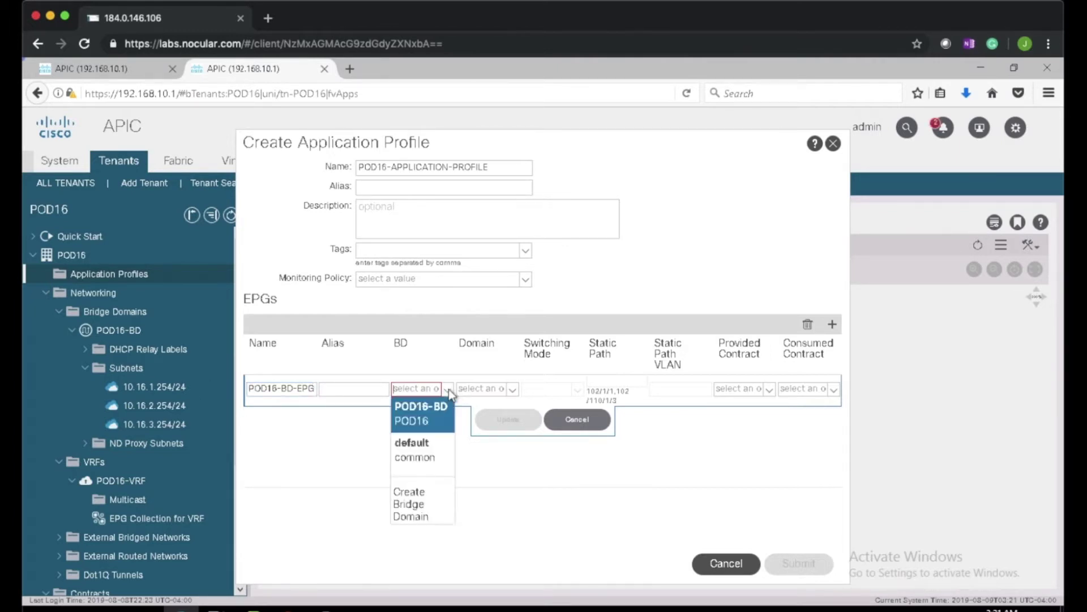
left_click(426, 413)
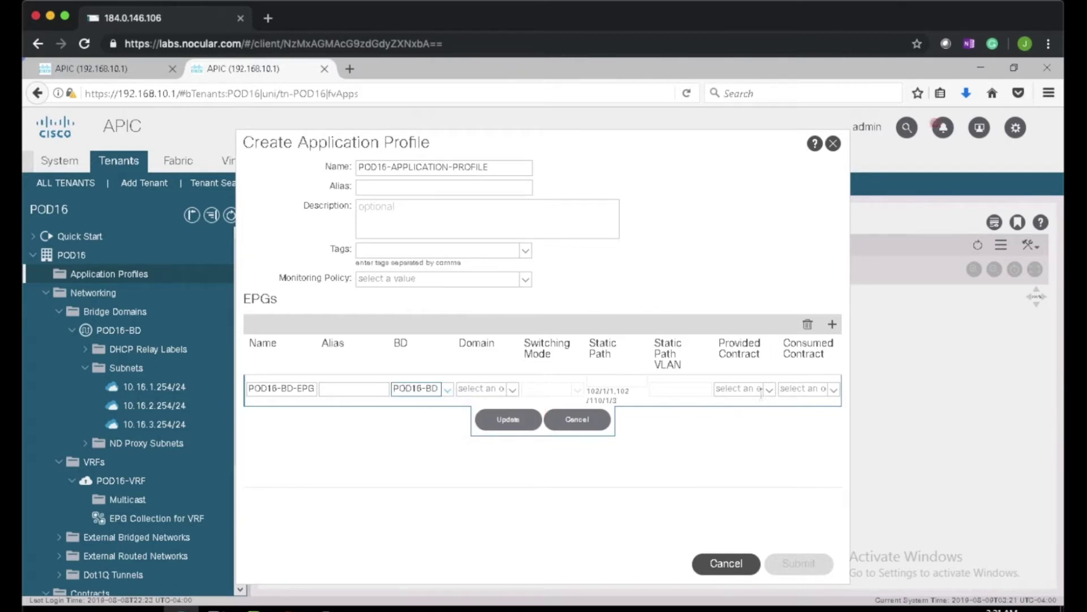
left_click(768, 391)
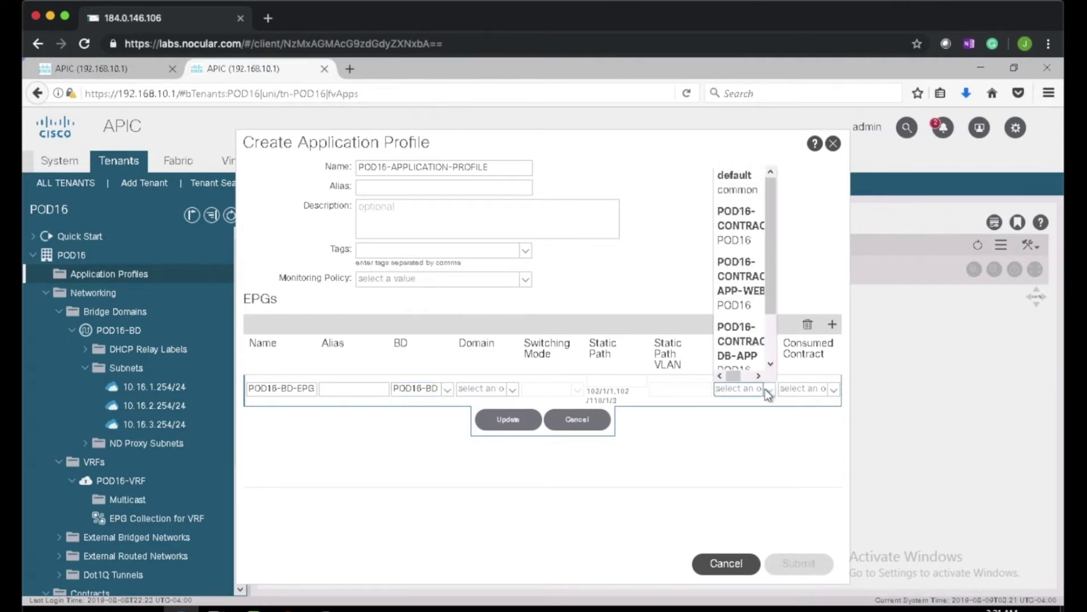
left_click(749, 341)
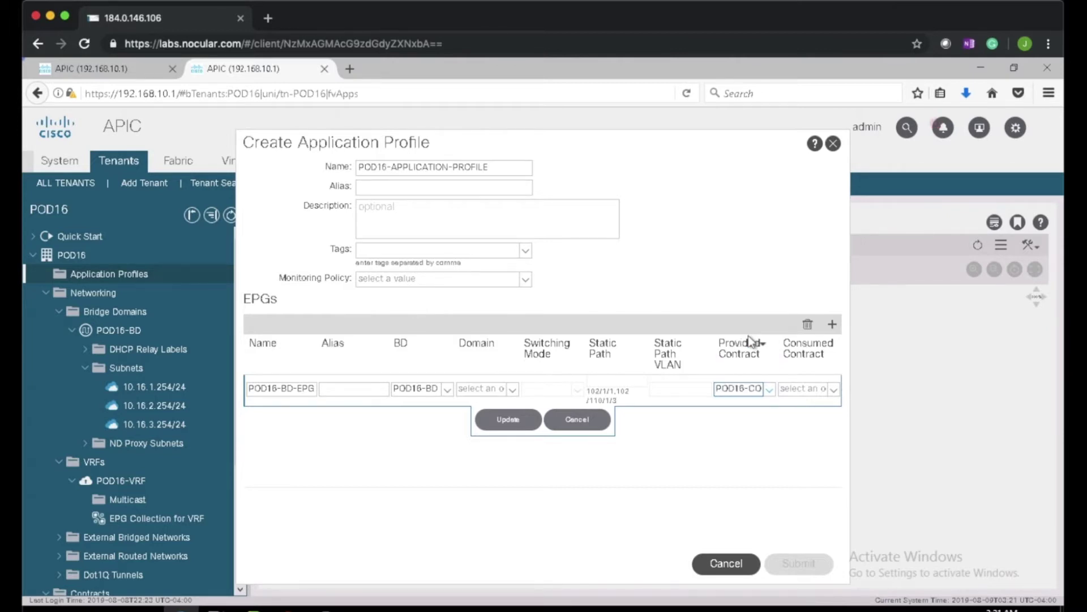
left_click(769, 392)
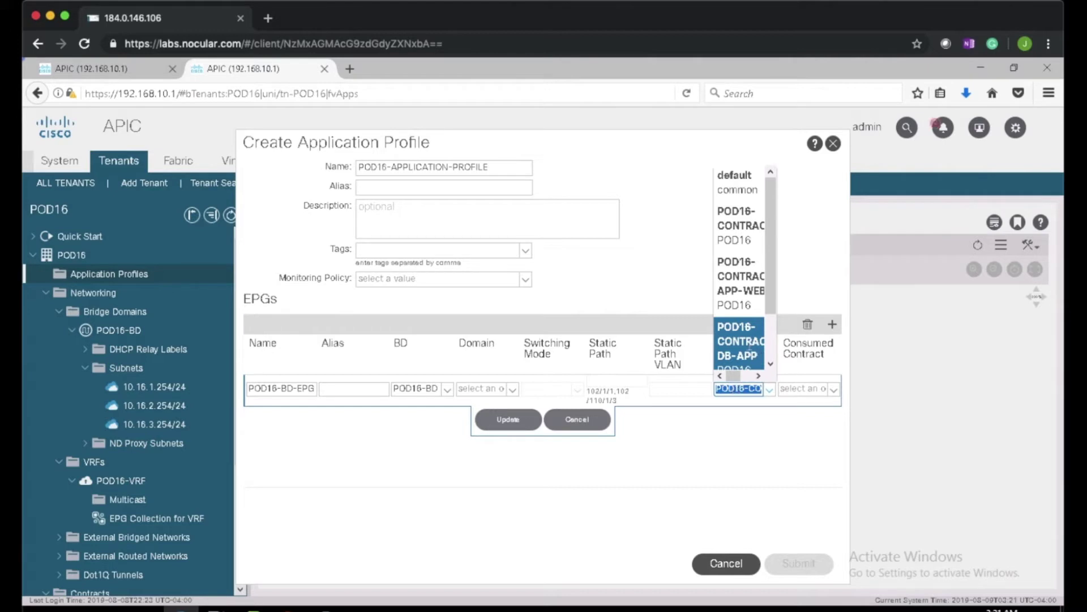
left_click(749, 343)
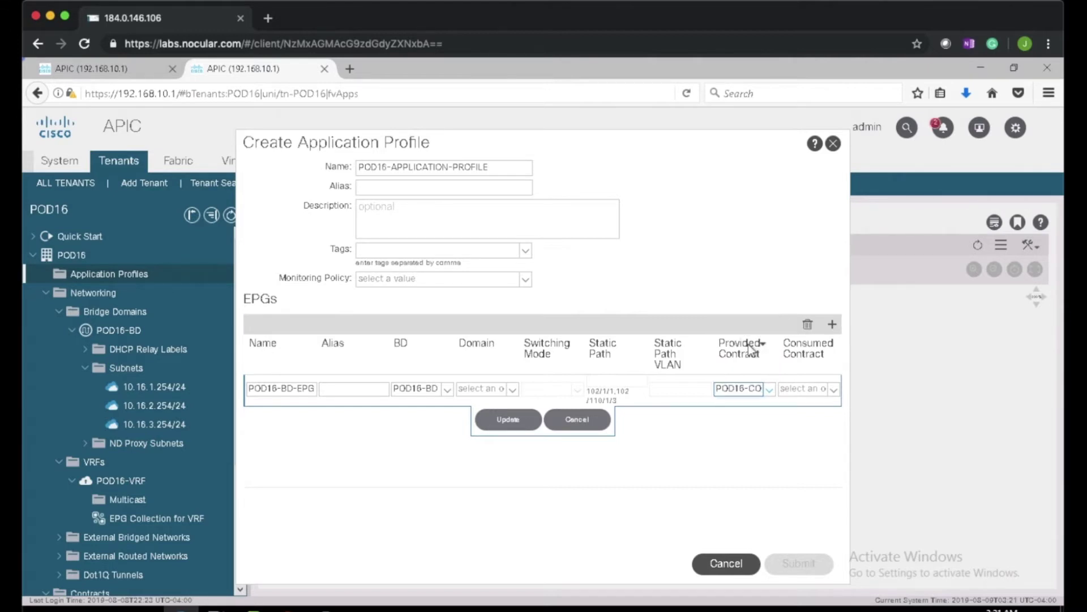
left_click(509, 420)
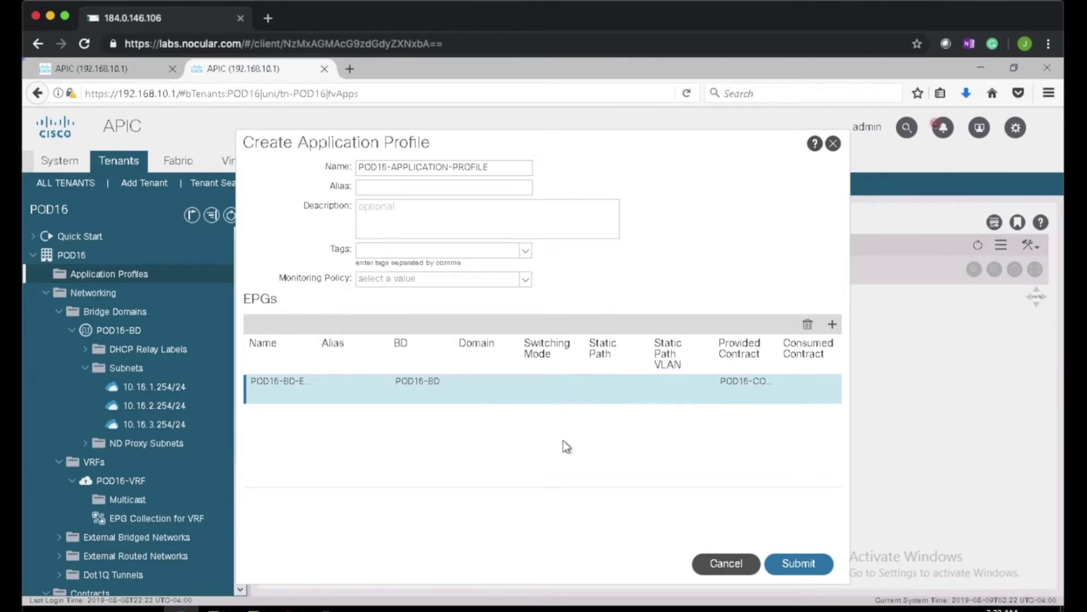
- Add EPG POD16-APP-EPG on POD16-BD, providing POD16-CONTRACT-APP-WEB and consuming POD16-CONTRACT-DB-APP
left_click(832, 325)
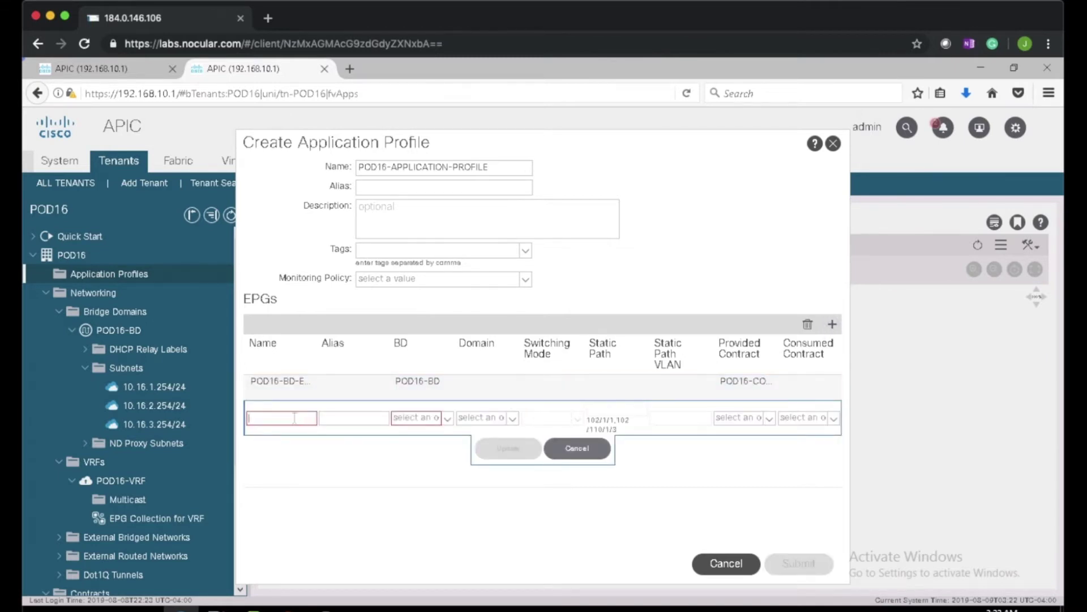
type("POD16-APP-EPG")
left_click(446, 423)
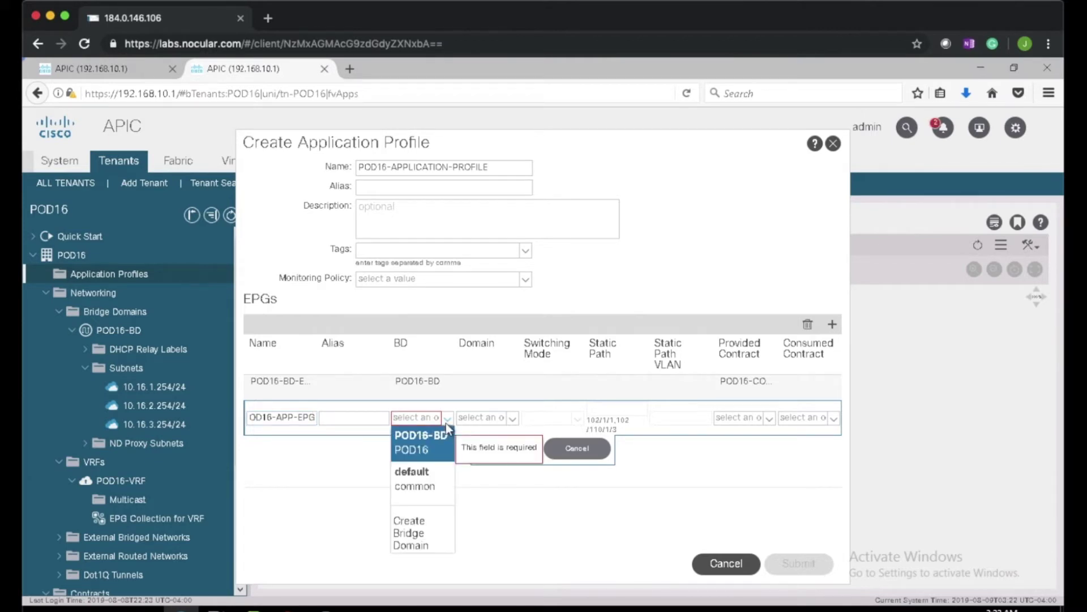
left_click(430, 442)
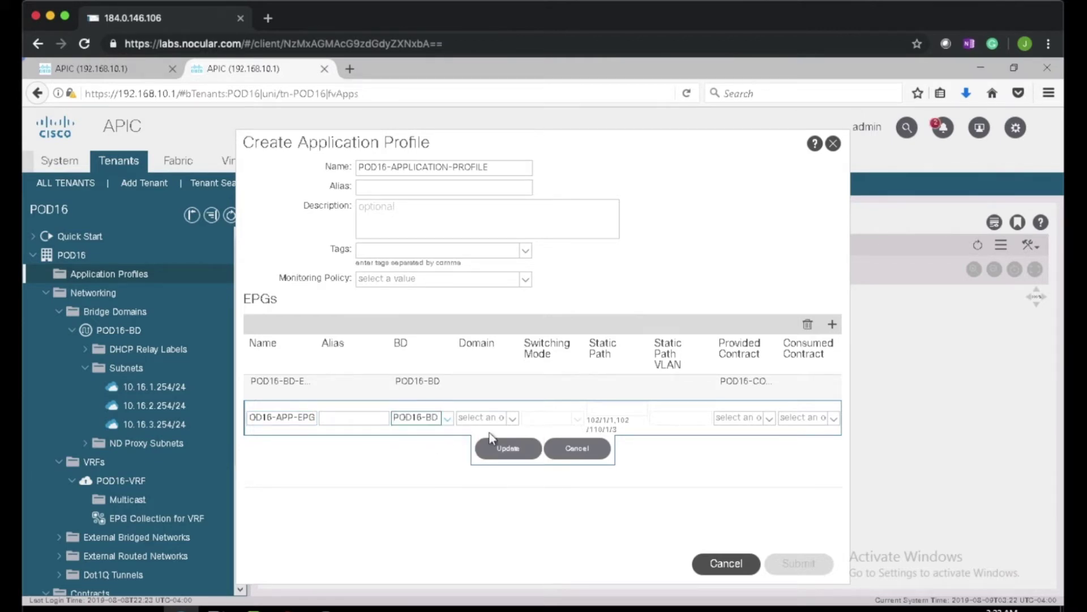
left_click(770, 420)
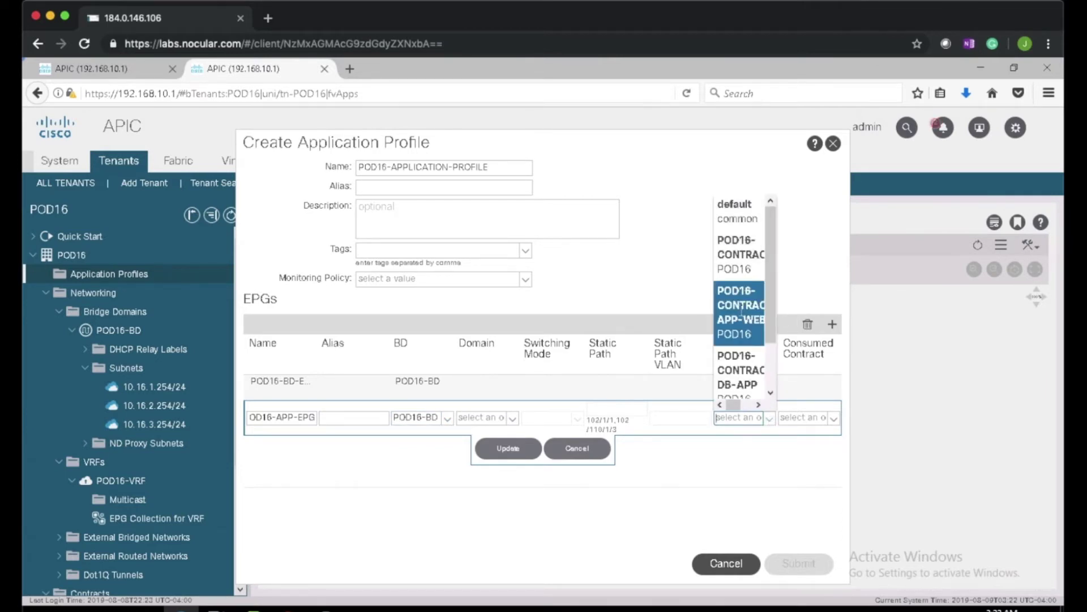
left_click(741, 310)
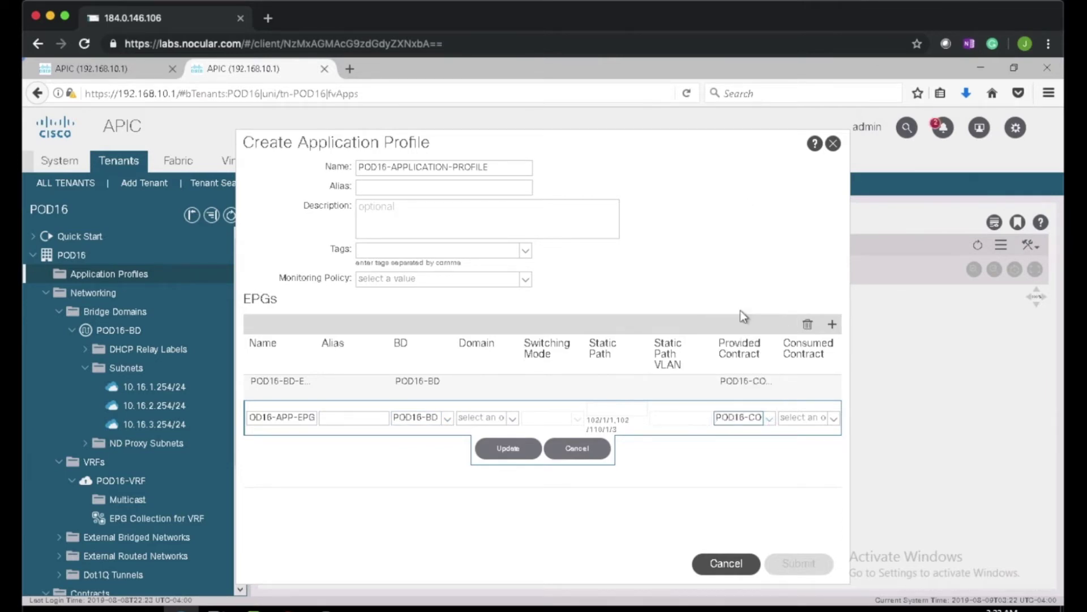
left_click(816, 418)
left_click(834, 418)
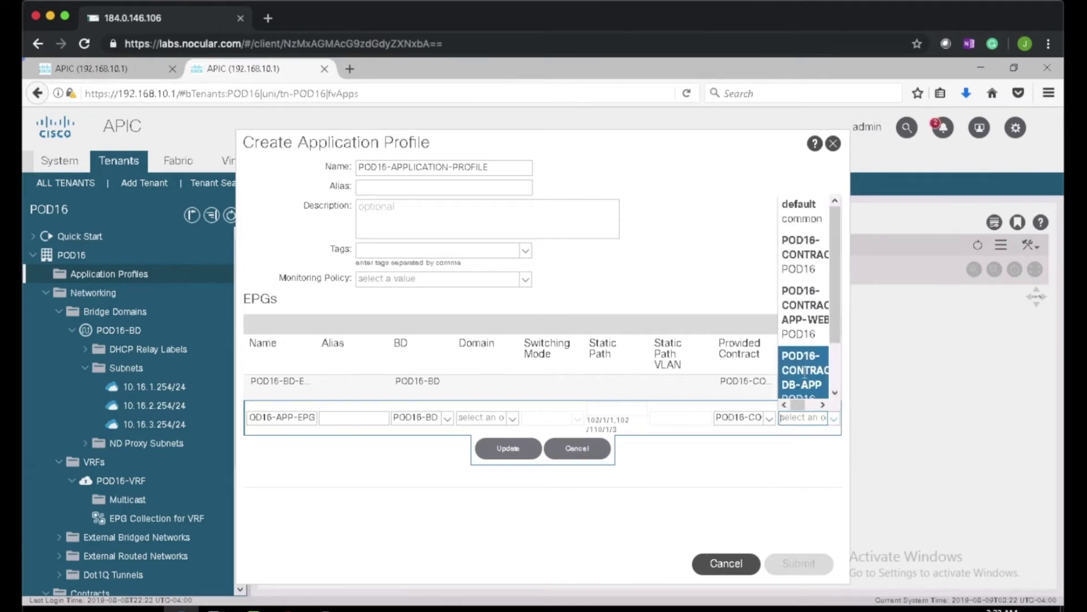
left_click(805, 376)
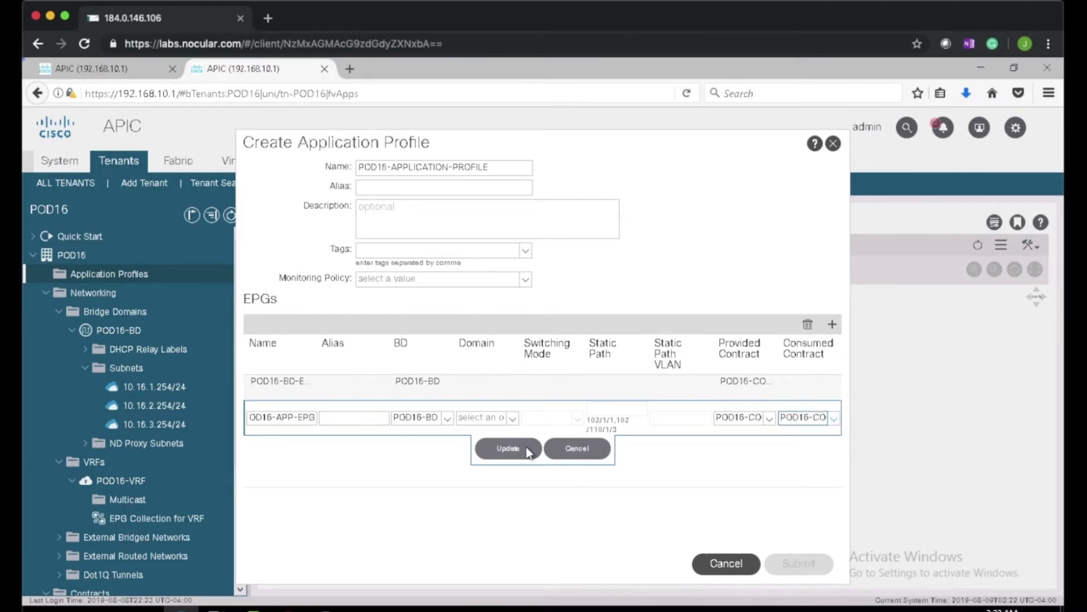
left_click(508, 449)
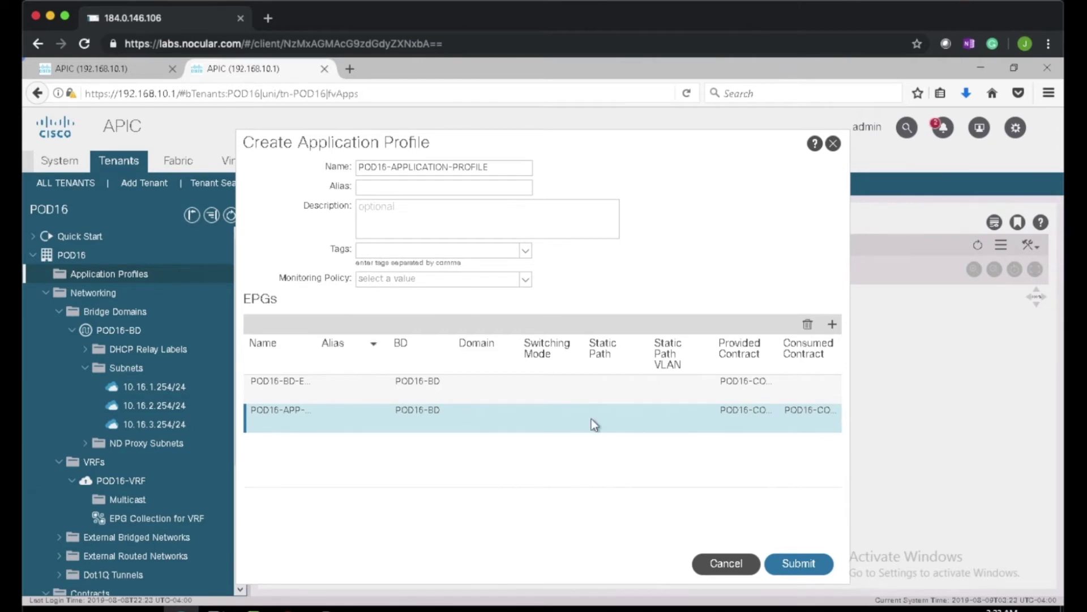
left_click(832, 324)
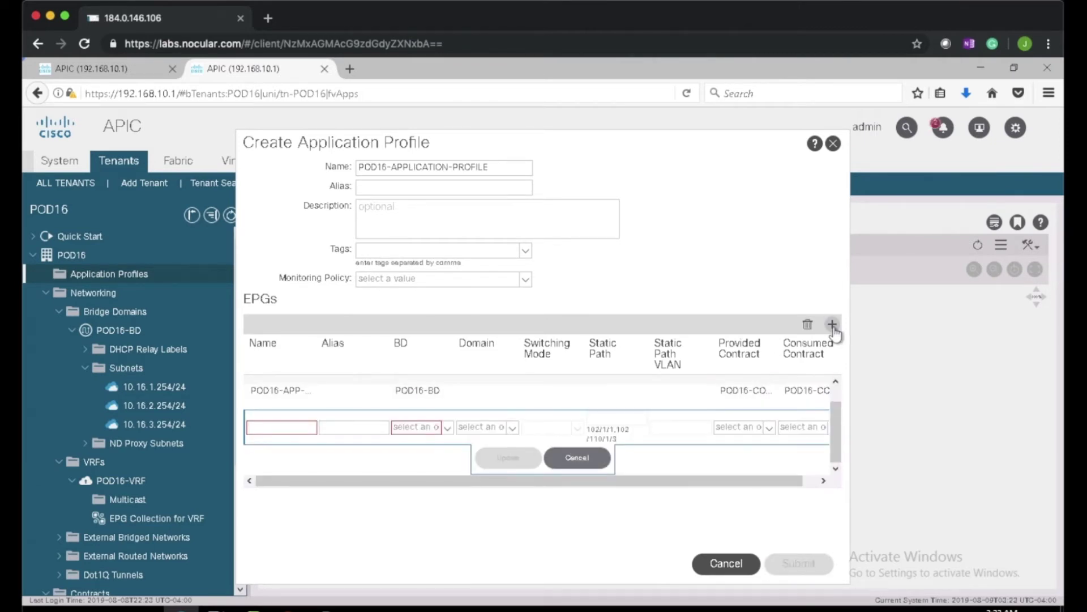
- Add EPG POD16-WEB-EPG on POD16-BD consuming POD16-CONTRACT-APP-WEB, then submit the application profile
left_click(275, 428)
type("pod16-web")
key("BackSpace")
key("BackSpace")
key("BackSpace")
key("BackSpace")
key("BackSpace")
key("BackSpace")
key("BackSpace")
key("BackSpace")
key("BackSpace")
type("POD16-WEB-EPG")
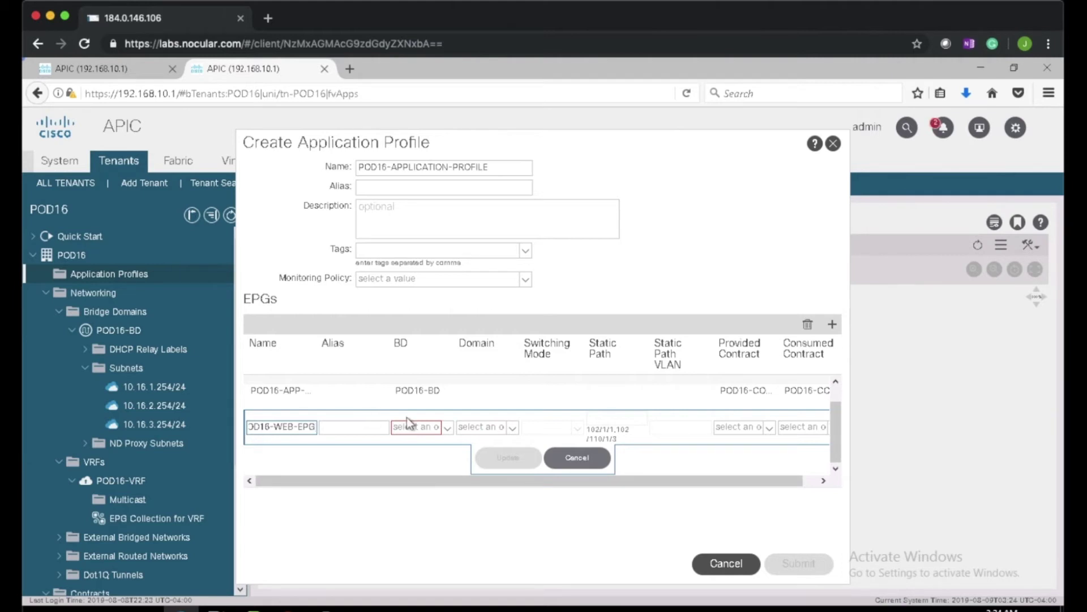
left_click(447, 429)
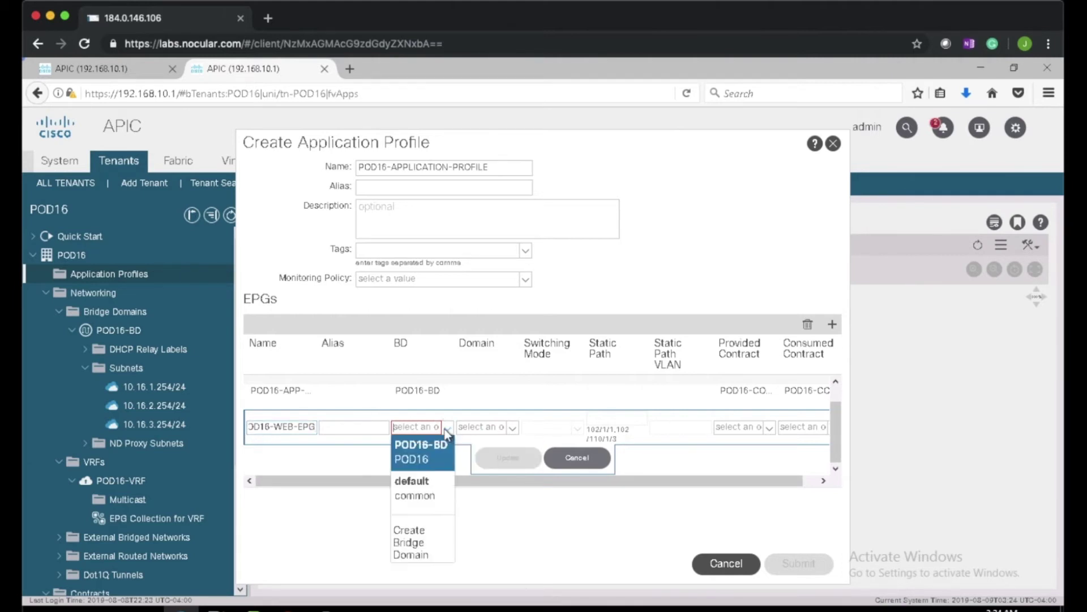
left_click(431, 460)
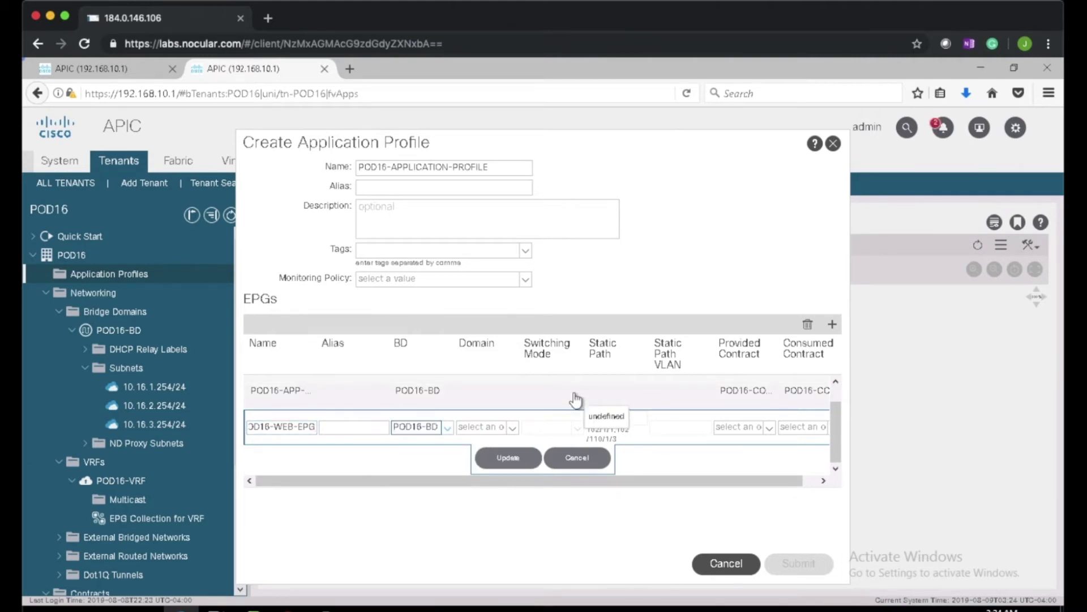
left_click(801, 427)
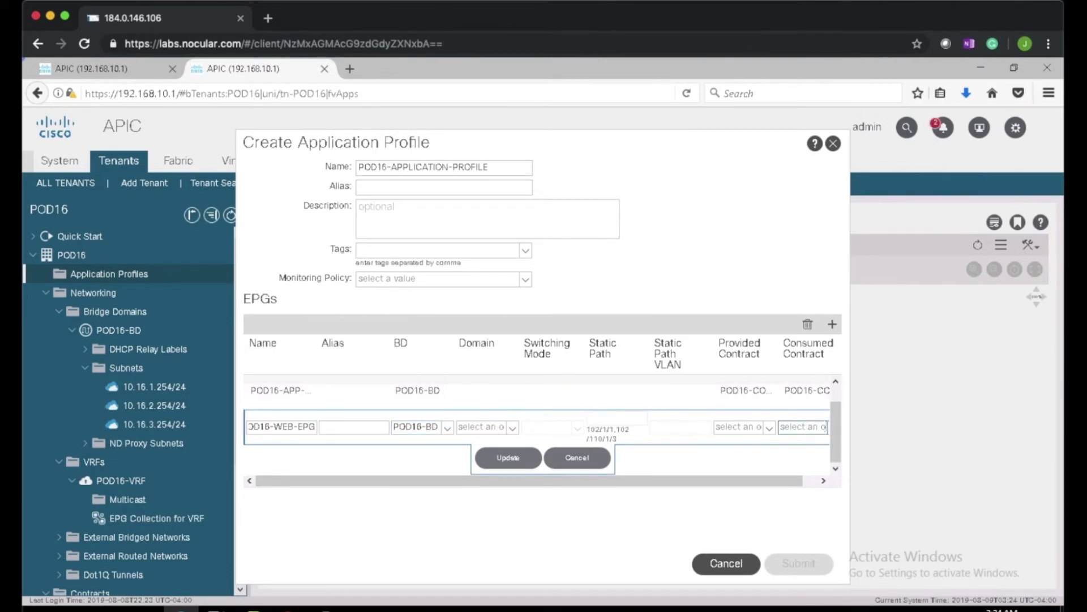
left_click(829, 427)
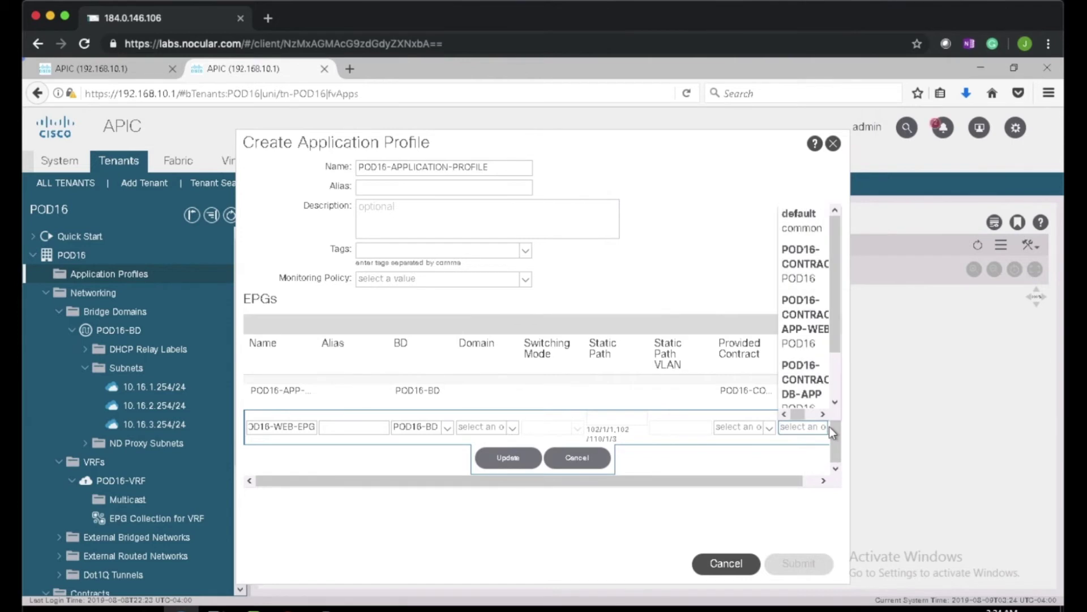
left_click(810, 327)
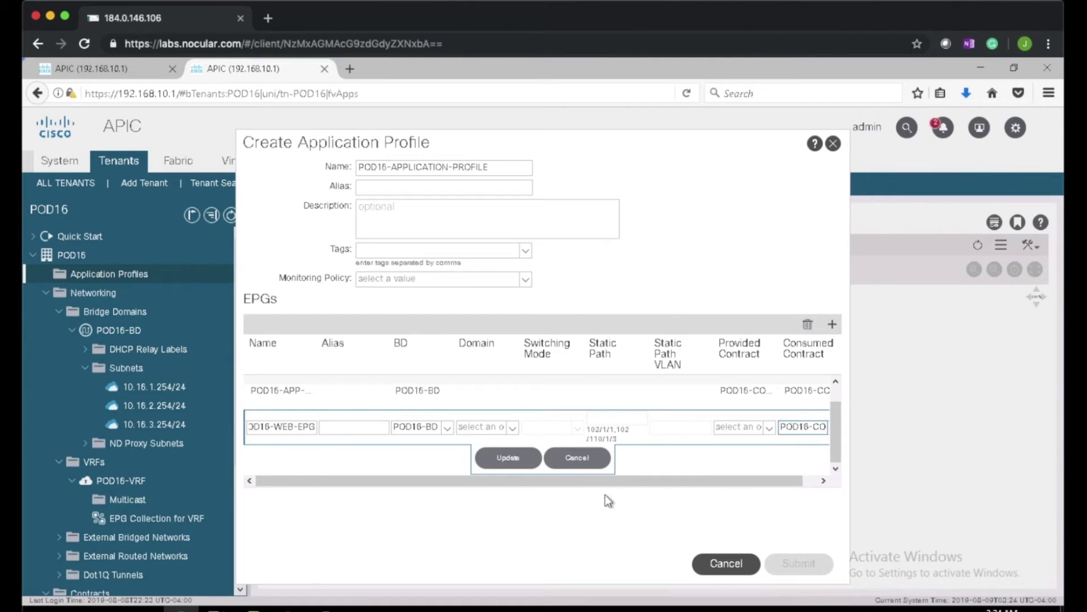
left_click(505, 456)
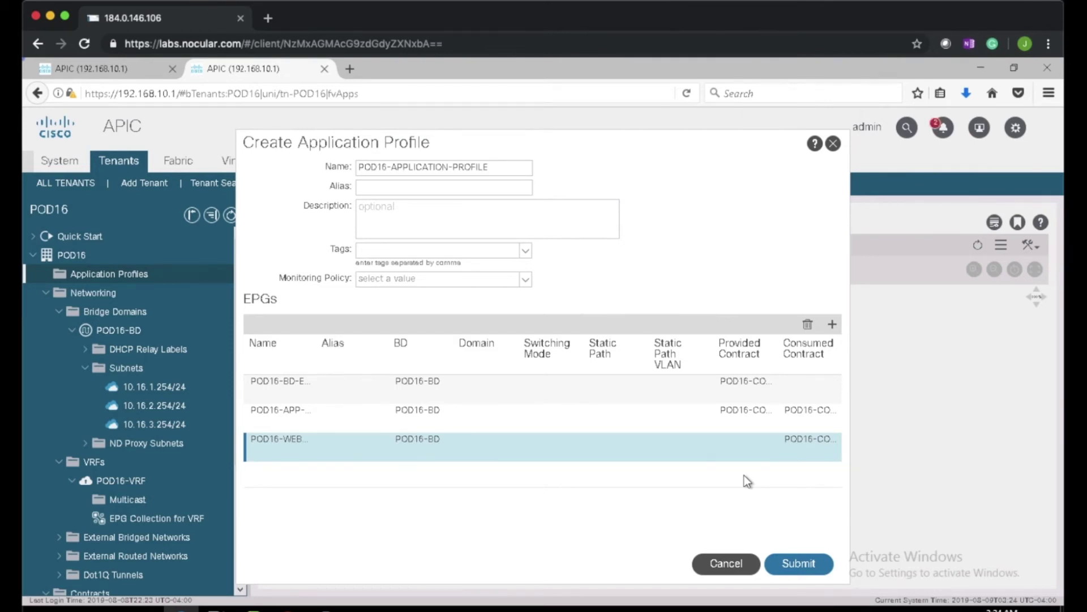
left_click(797, 568)
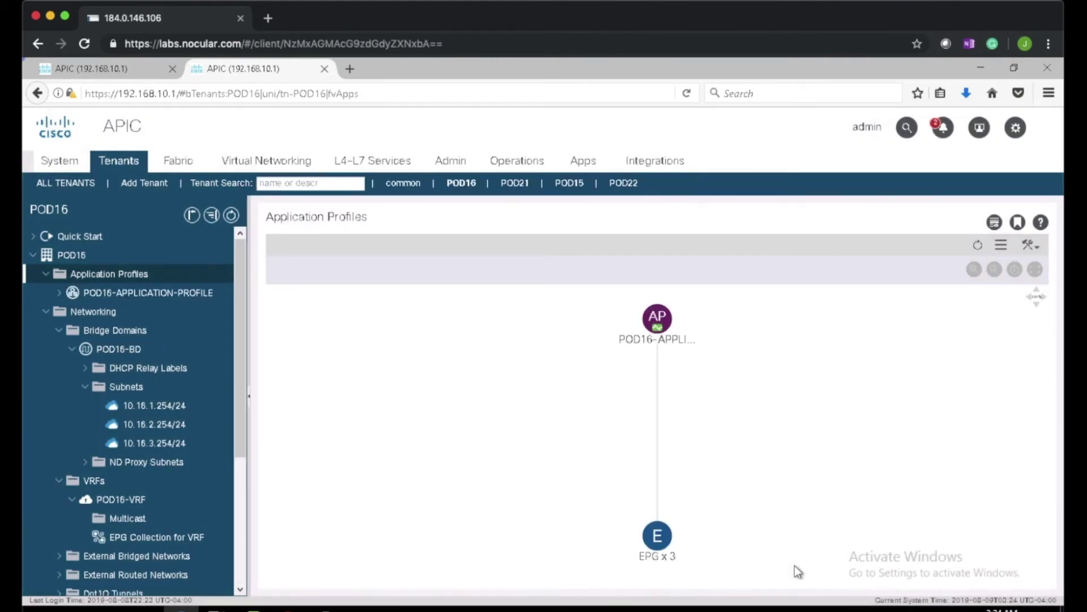
- Open POD16-APPLICATION-PROFILE and display its topology diagram
left_click(119, 294)
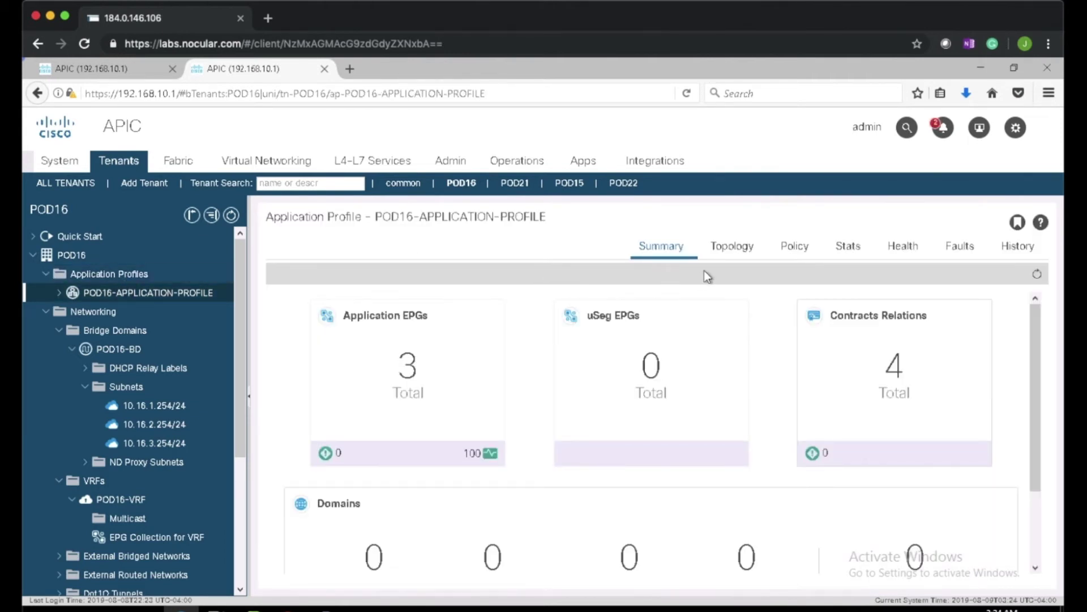
left_click(732, 249)
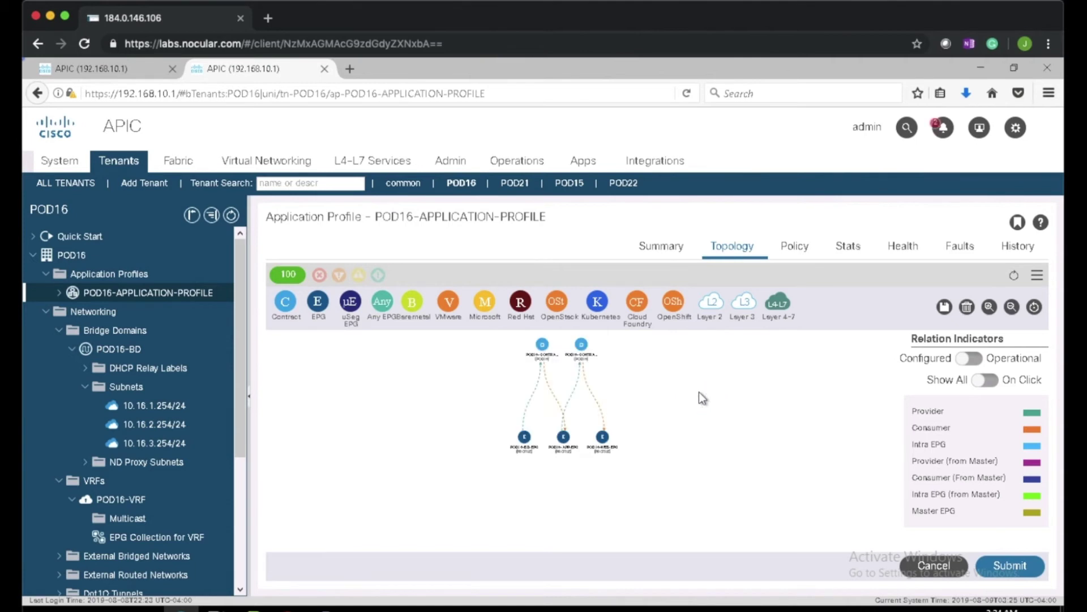
- Pan and zoom the topology to bring both POD16 contract nodes into view
left_click(732, 433)
left_click(675, 426)
left_click_drag(570, 434, 770, 450)
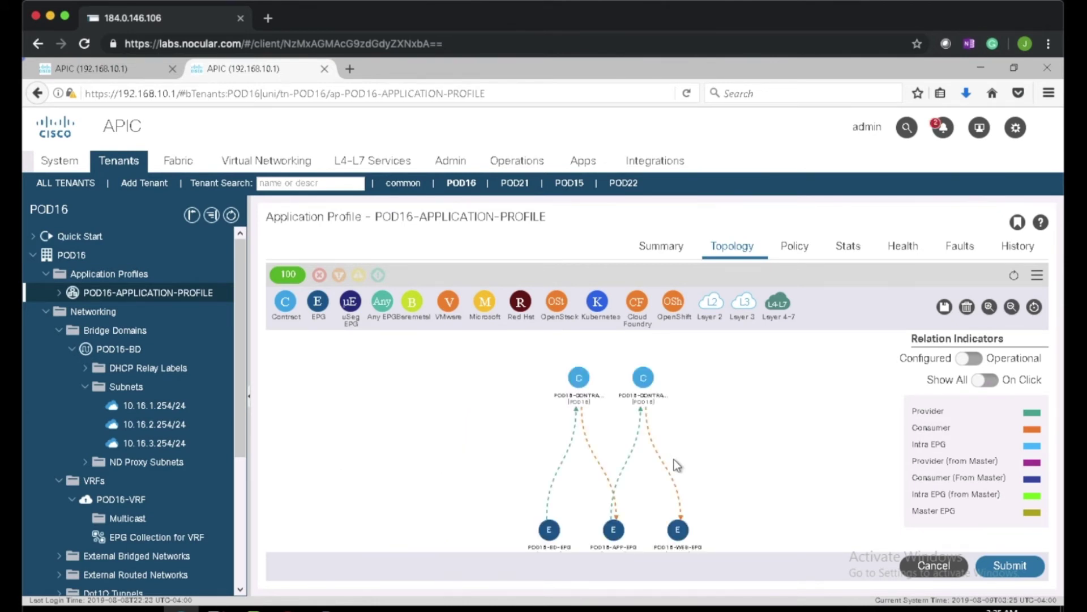
scroll(729, 440, "up", 3)
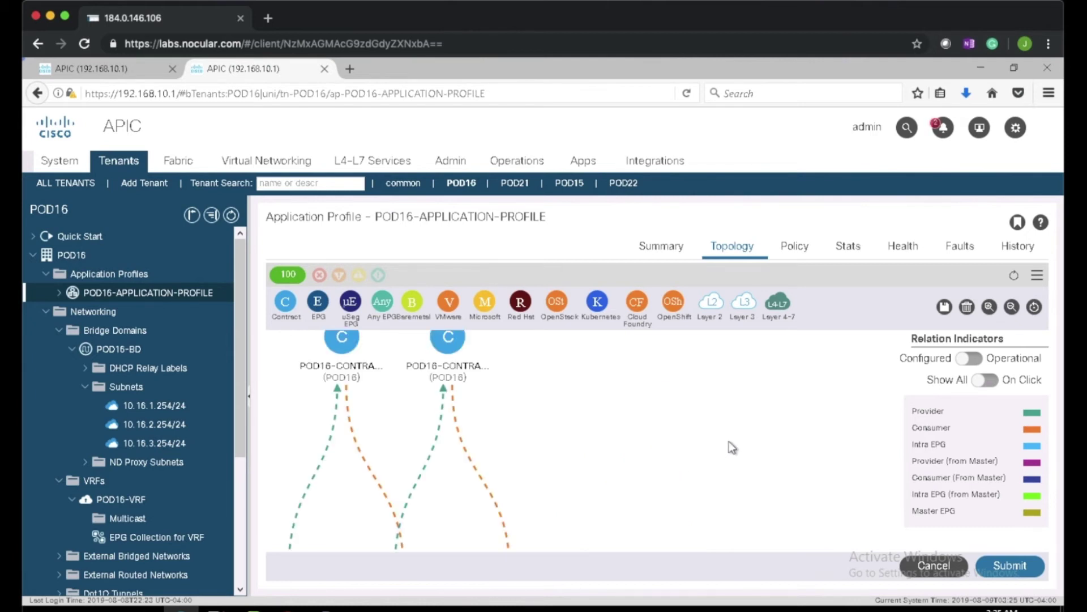
left_click(648, 436)
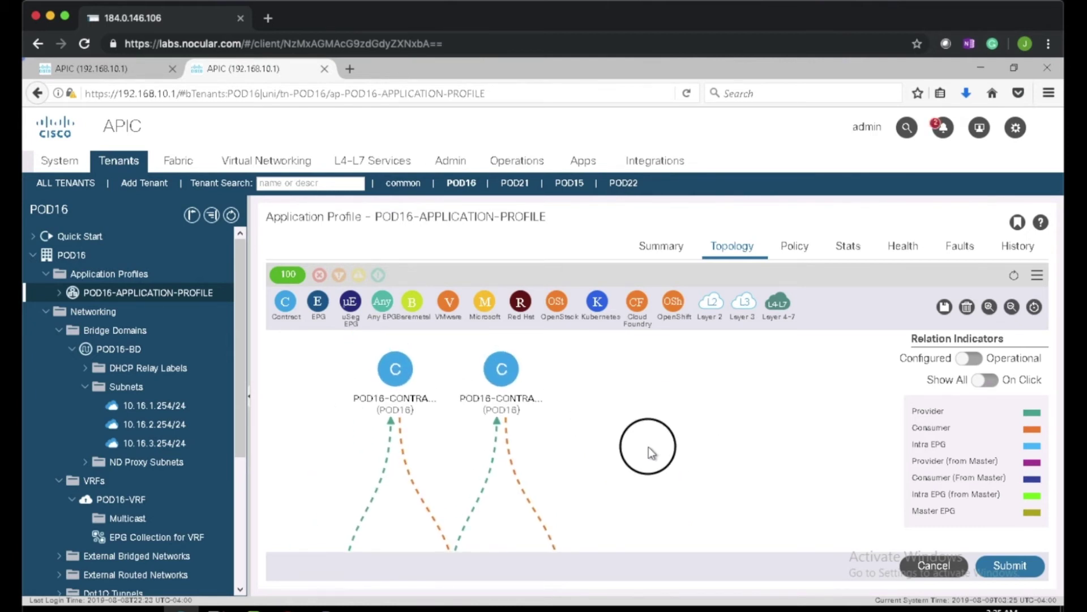
- Reposition the diagram and open POD16-APP-EPG's contracts list: APP-WEB provided, DB-APP consumed
mouse_move(390, 388)
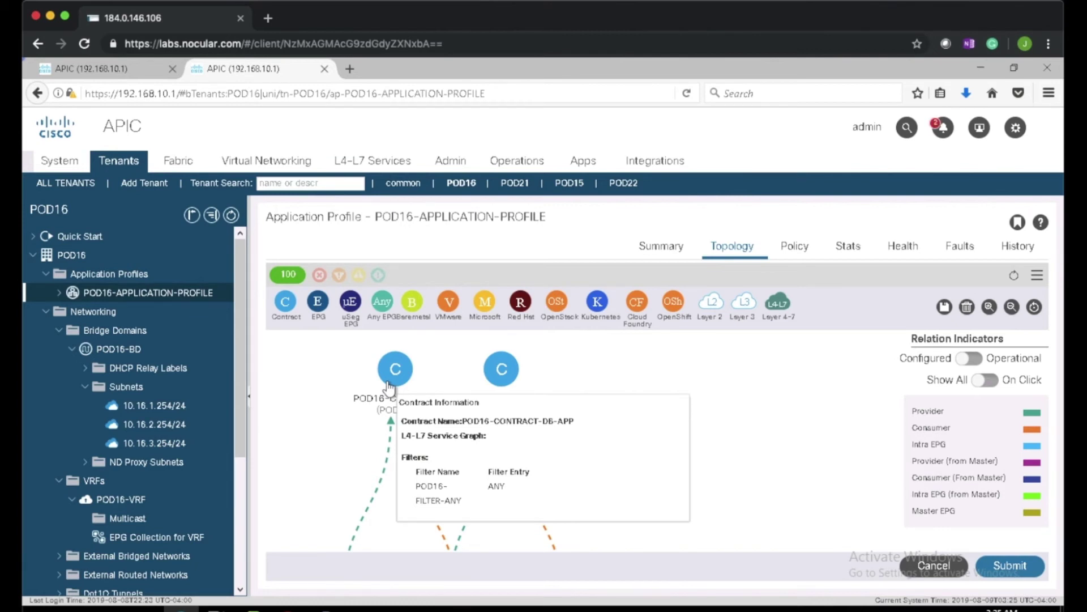
mouse_move(501, 369)
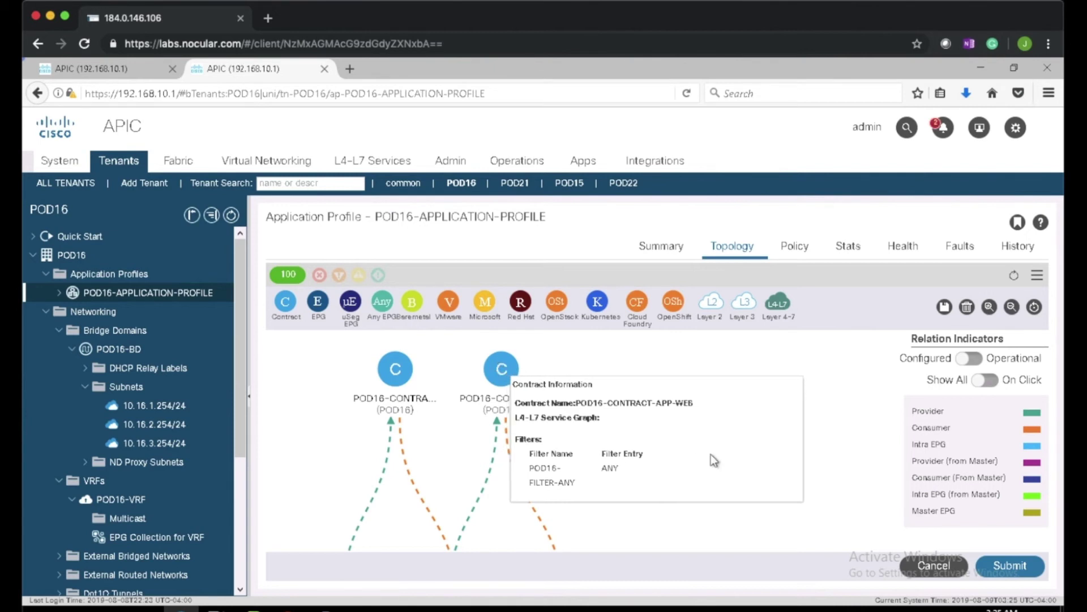
left_click(729, 467)
left_click_drag(725, 419, 706, 405)
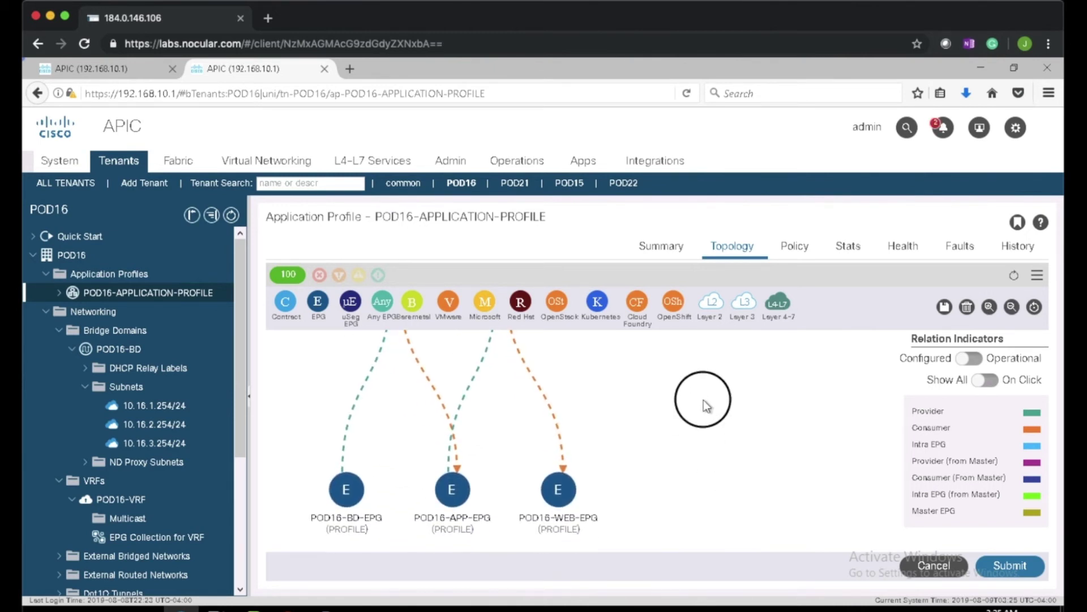
left_click_drag(704, 400, 706, 495)
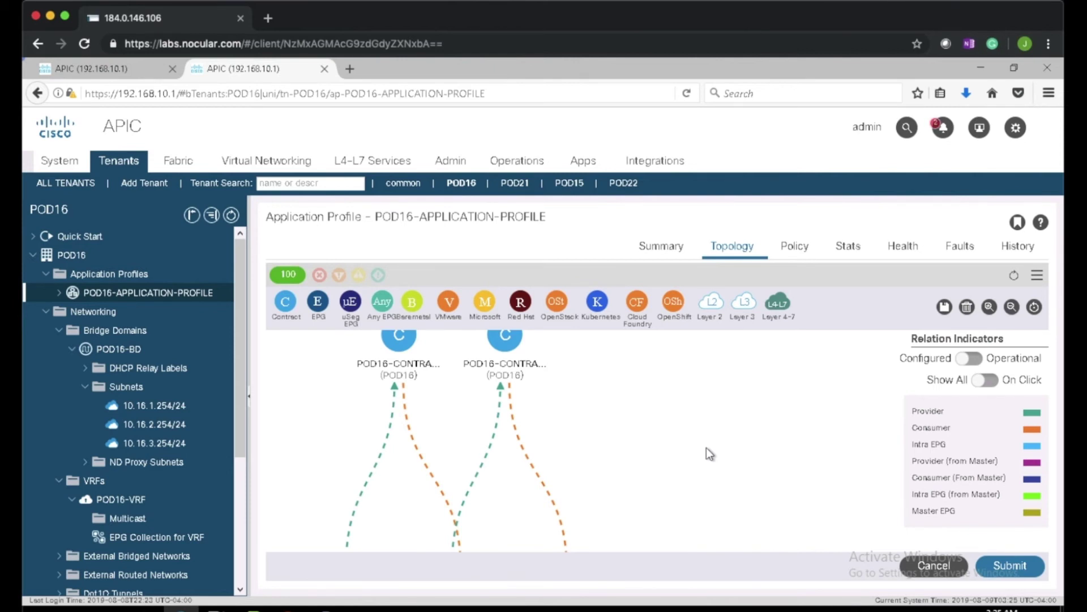
scroll(705, 447, "down", 3)
left_click_drag(748, 436, 696, 414)
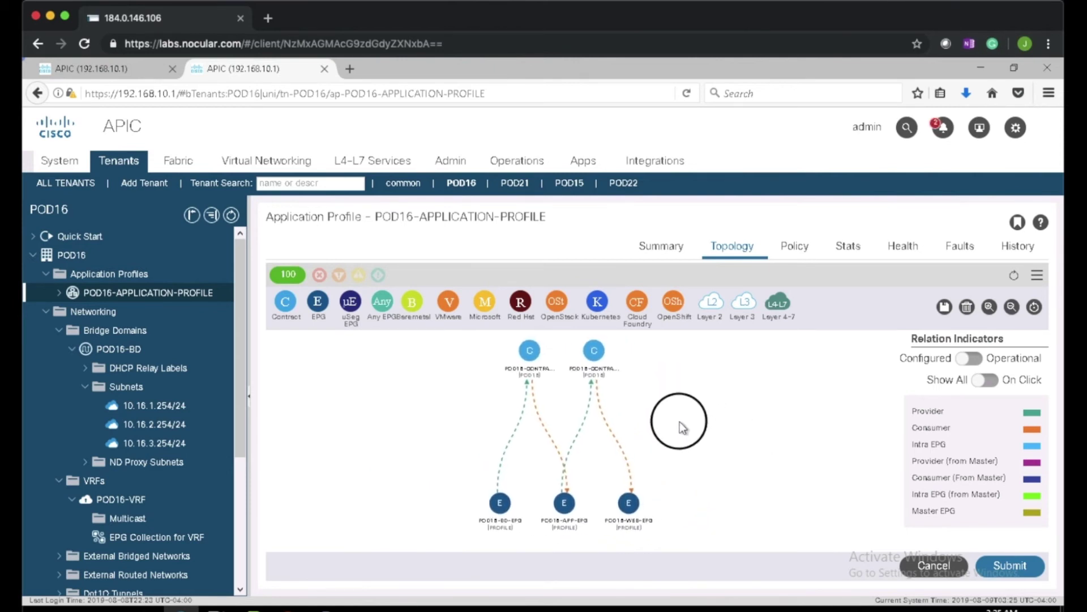
double_click(585, 498)
scroll(147, 453, "down", 3)
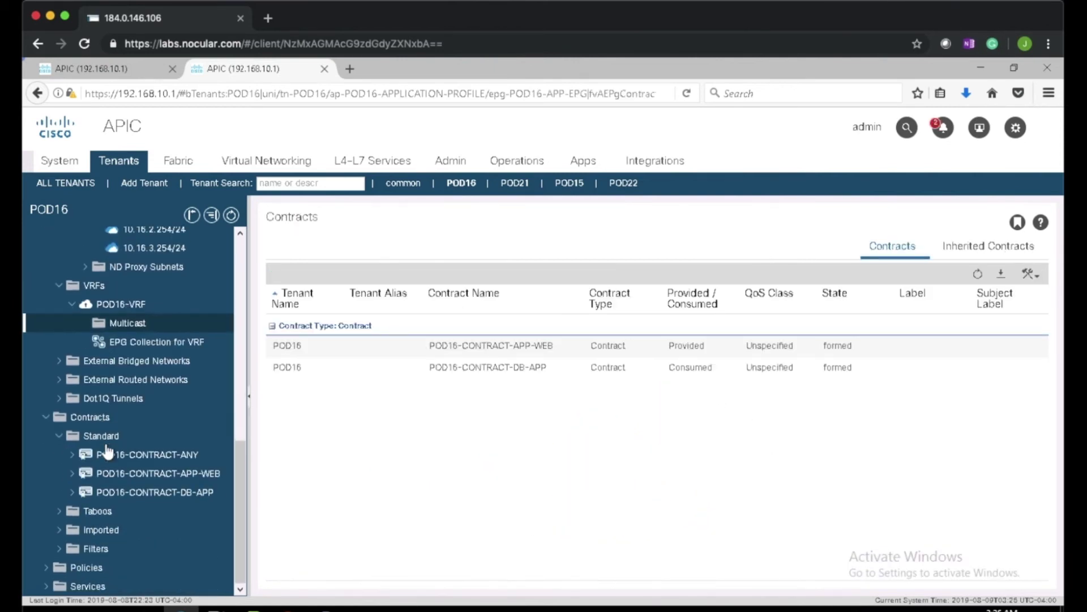
- Show POD16-CONTRACT-APP-WEB's topology zoomed in twice, linking POD16-APP-EPG and POD16-WEB-EPG
left_click(150, 479)
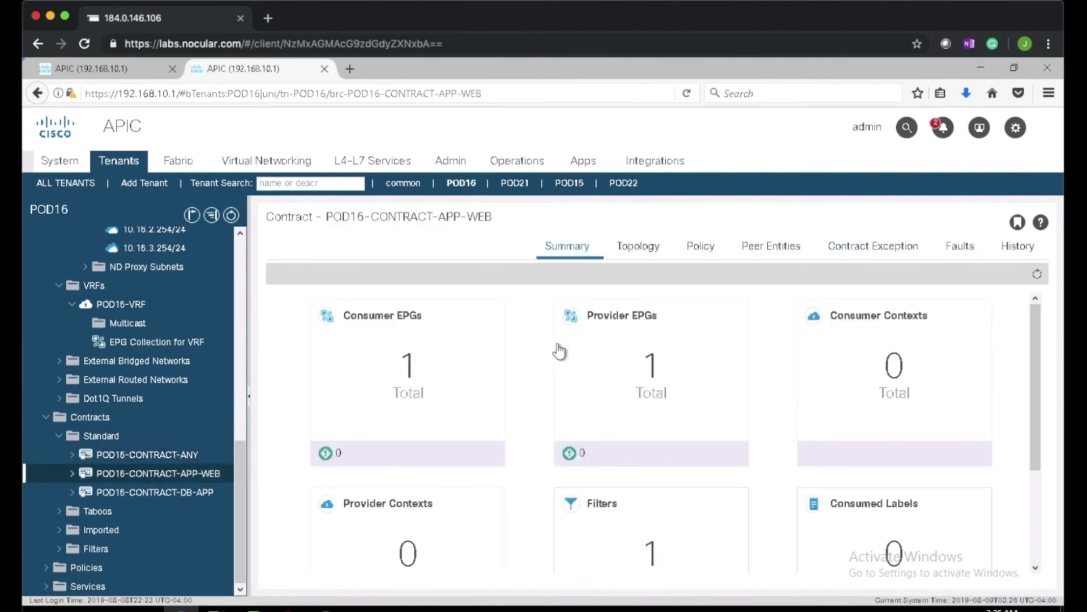
left_click(640, 251)
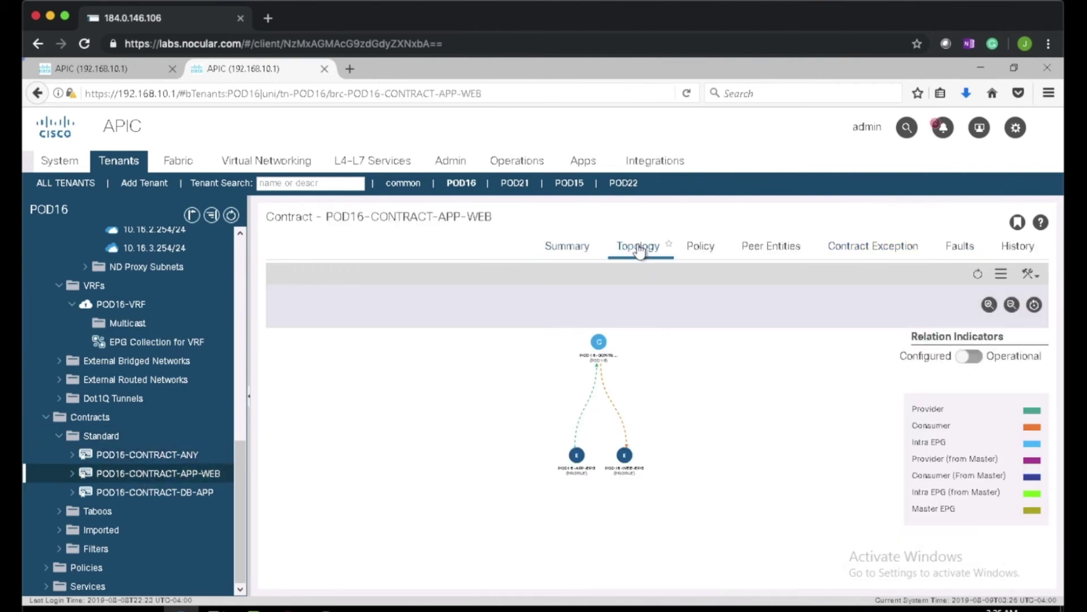
left_click(990, 308)
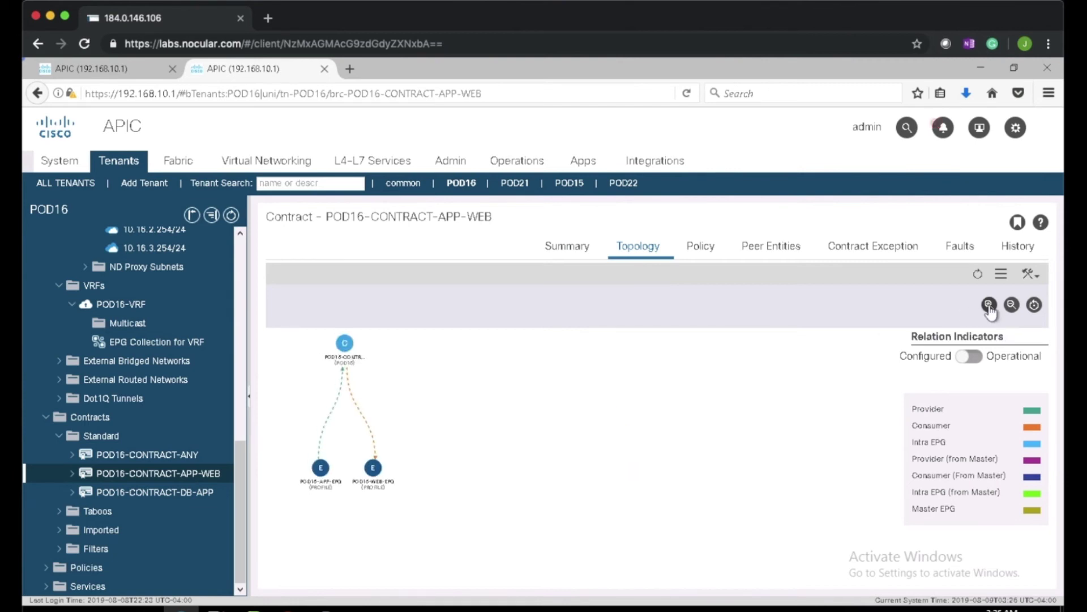
left_click(989, 308)
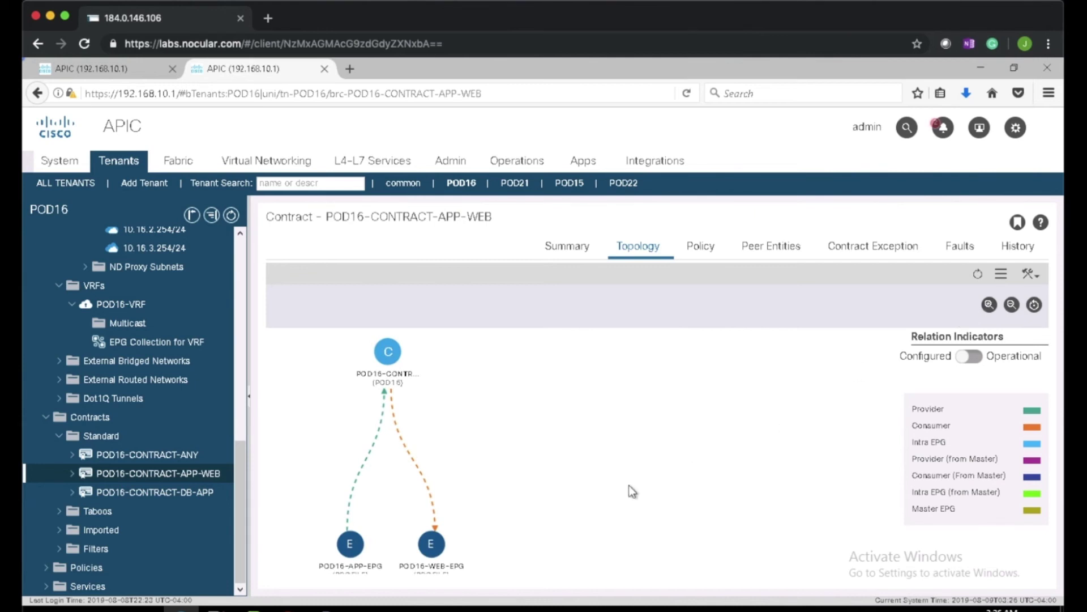
- View the enlarged POD16-CONTRACT-DB-APP topology, then switch to the PuTTY terminal
left_click(183, 494)
left_click(636, 247)
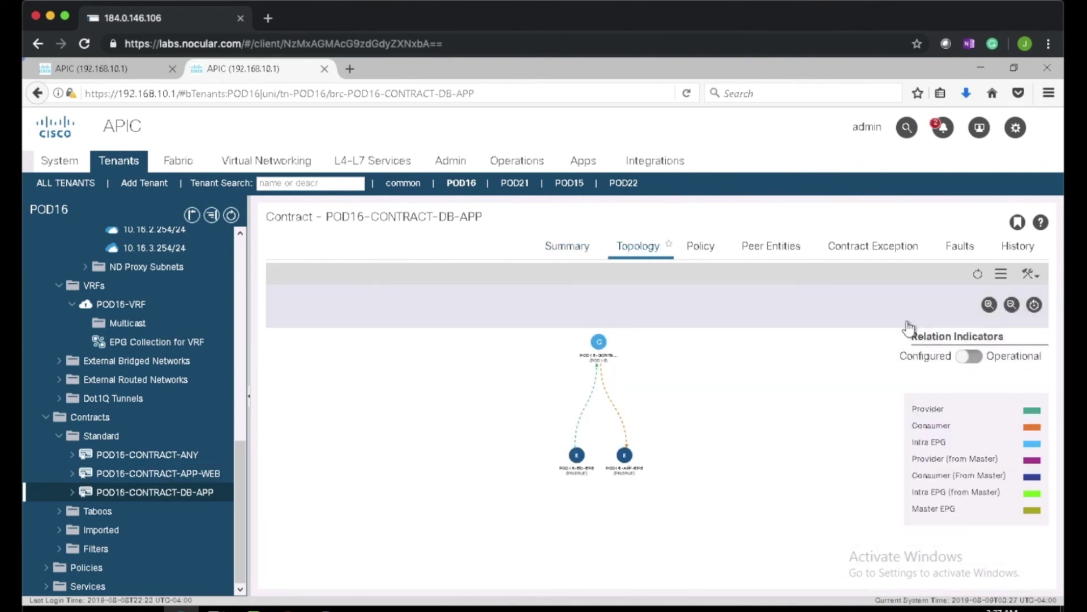
left_click(988, 306)
left_click(989, 306)
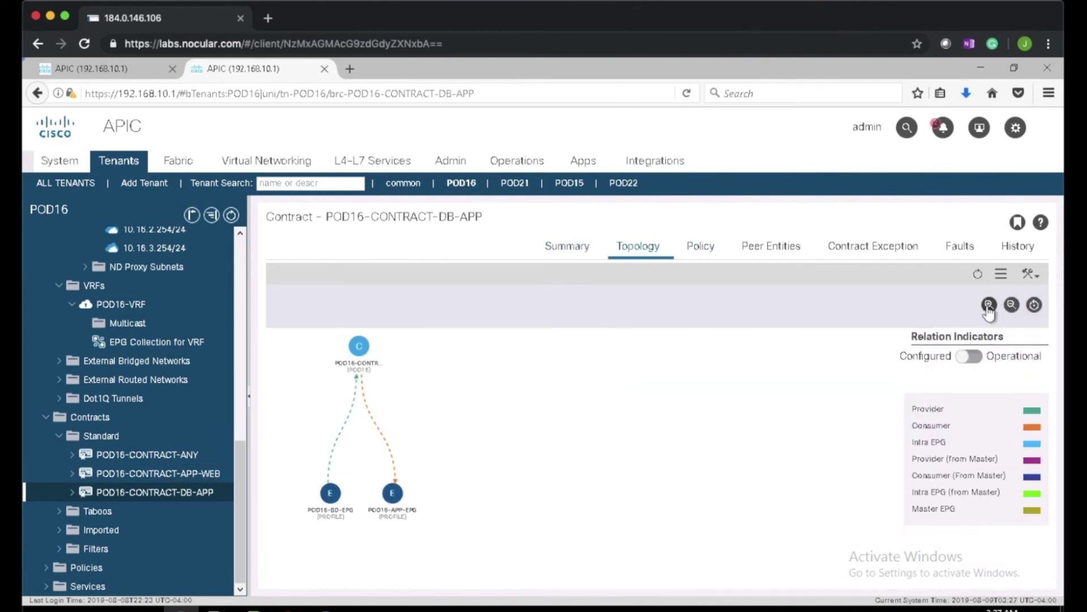
left_click_drag(722, 445, 719, 426)
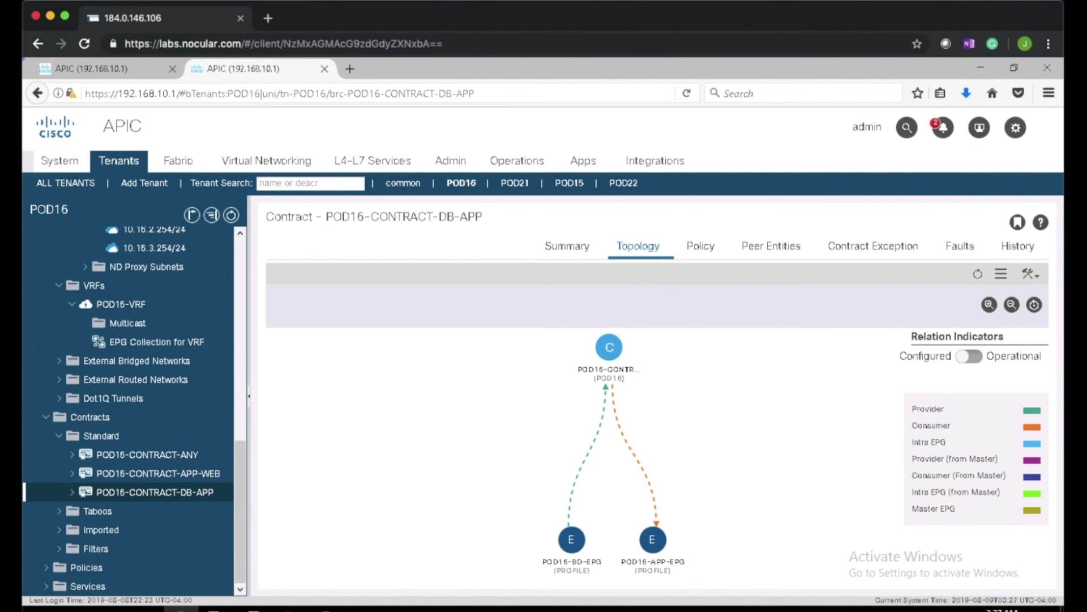
left_click(324, 609)
- Run 'show run ten POD16' and page through the tenant's running-config
key("Return")
key("Return")
key("Return")
key("Return")
key("Return")
key("Return")
key("Return")
key("Return")
key("Return")
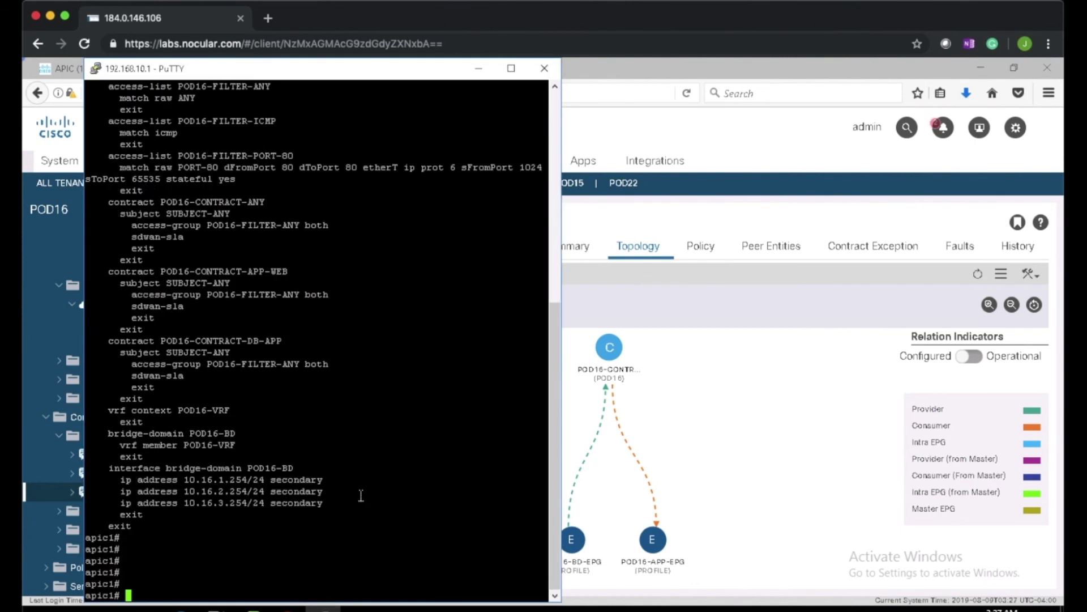
key("Return")
key("Return")
key("Return")
key("Return")
key("Return")
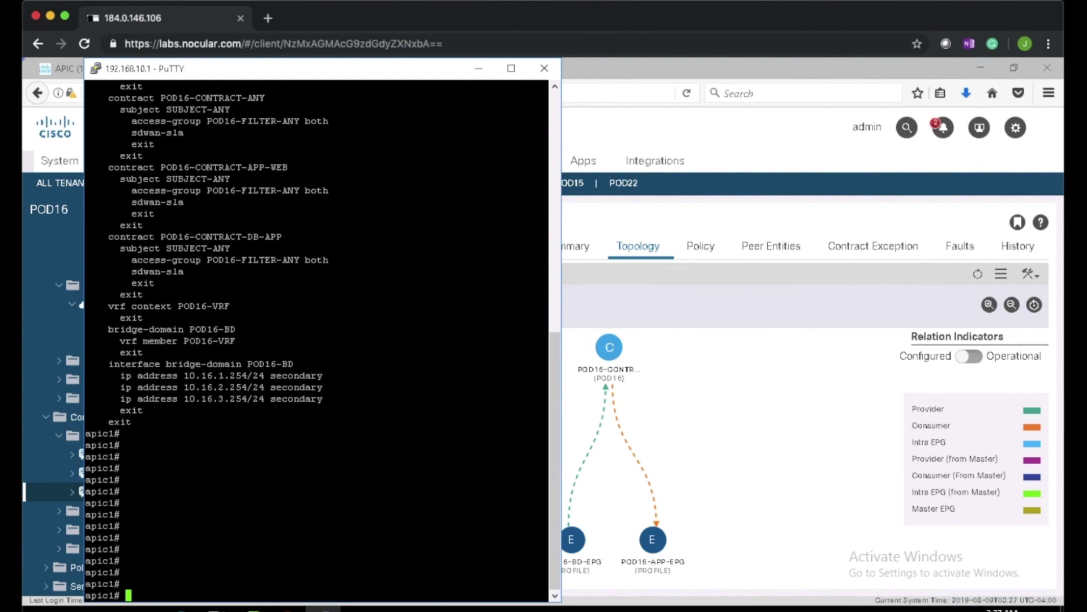
type("show run ten POD16")
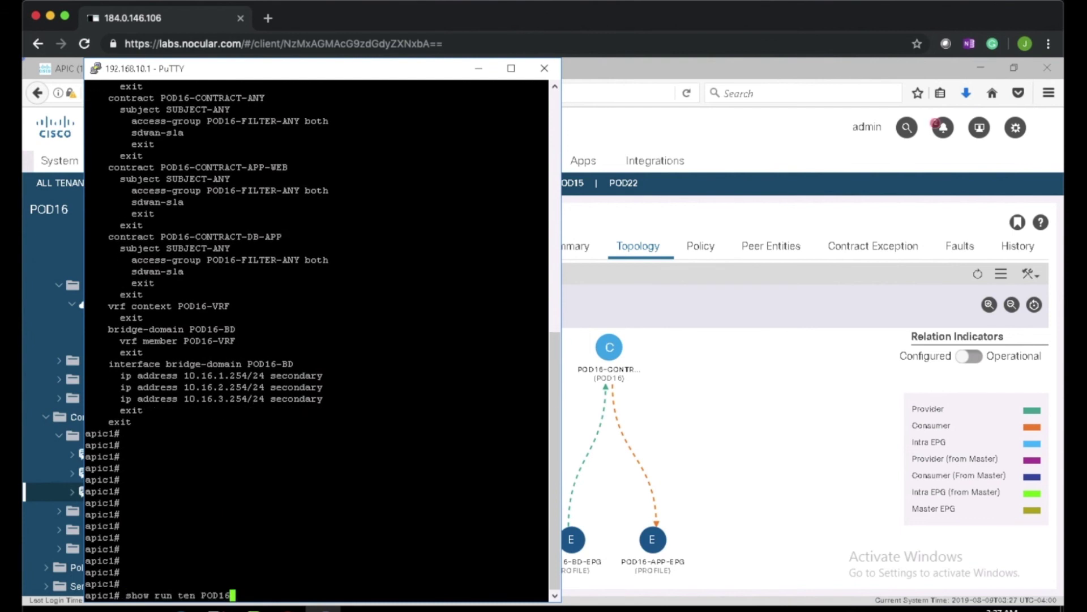
key("Return")
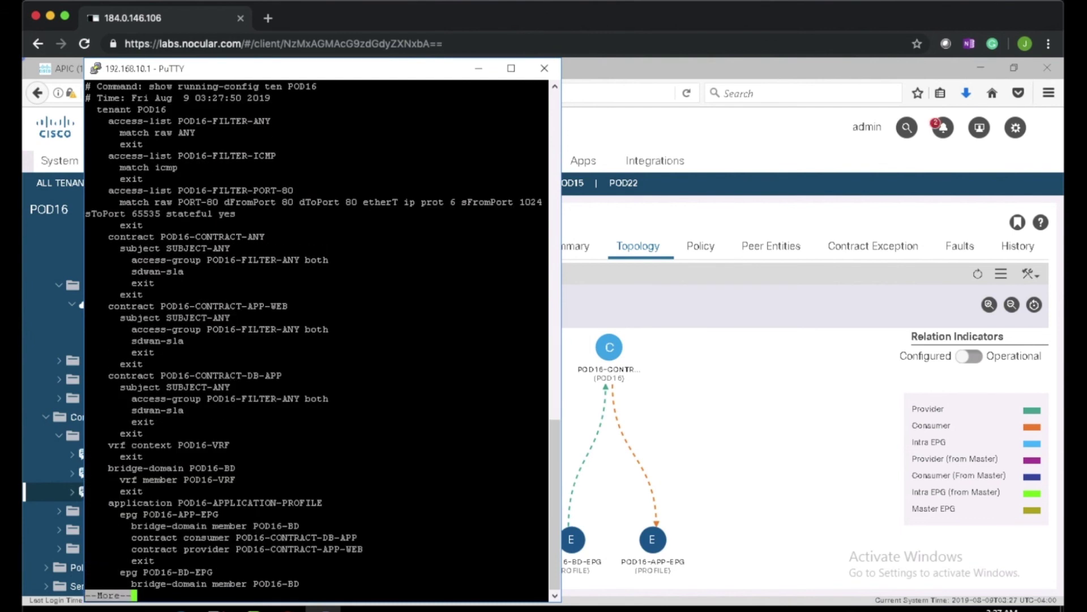
key("space")
key("Return")
key("Return")
key("Return")
key("Return")
key("Return")
key("Return")
key("Return")
key("Return")
key("Return")
key("Return")
key("Return")
key("Return")
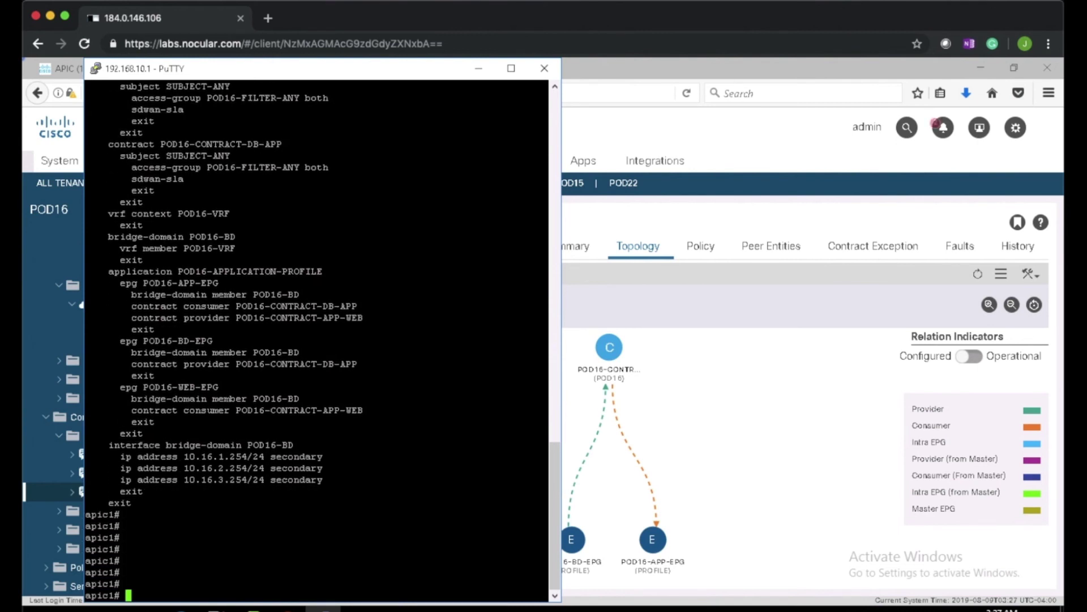
- Run 'show run ten POD16 application' to confirm the EPG contract bindings, then return to APIC
key("Up")
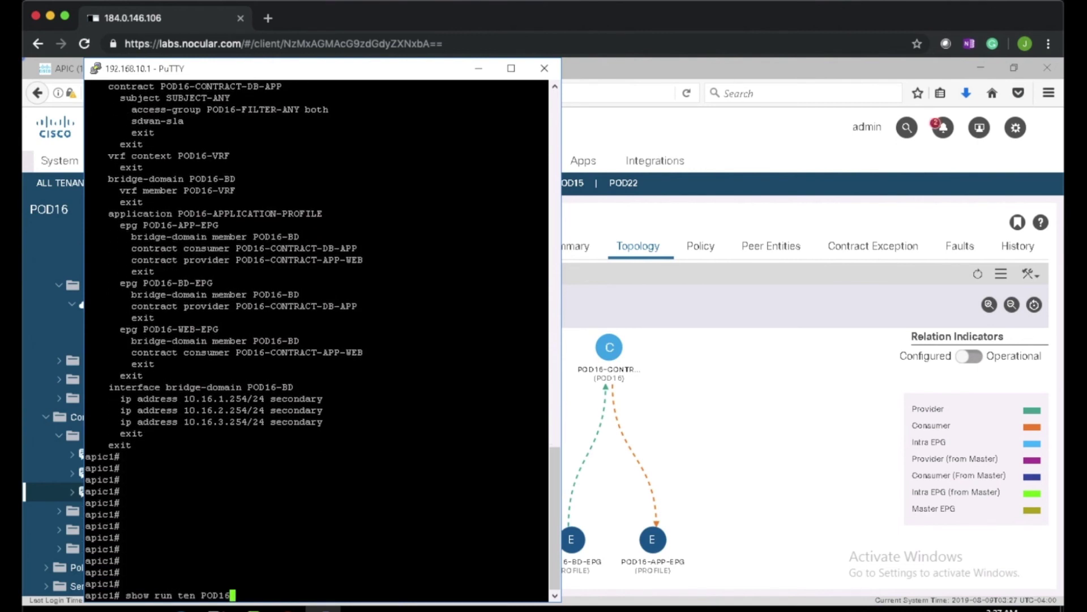
type("application")
key("Return")
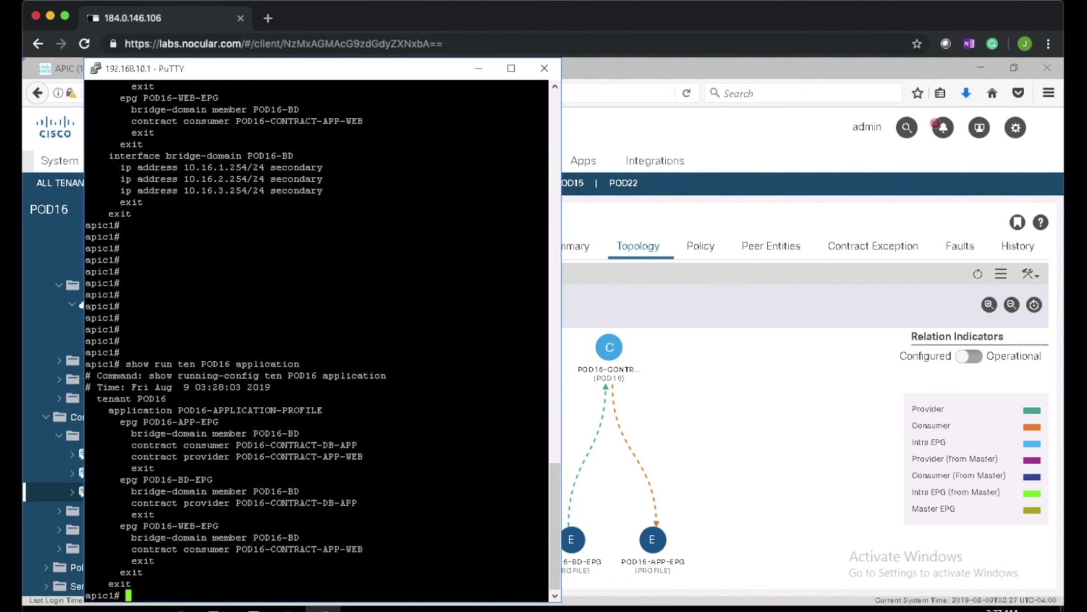
key("Return")
key("Return")
key("Return")
key("Return")
key("Return")
key("Return")
key("Return")
key("Return")
key("Return")
key("Return")
key("Return")
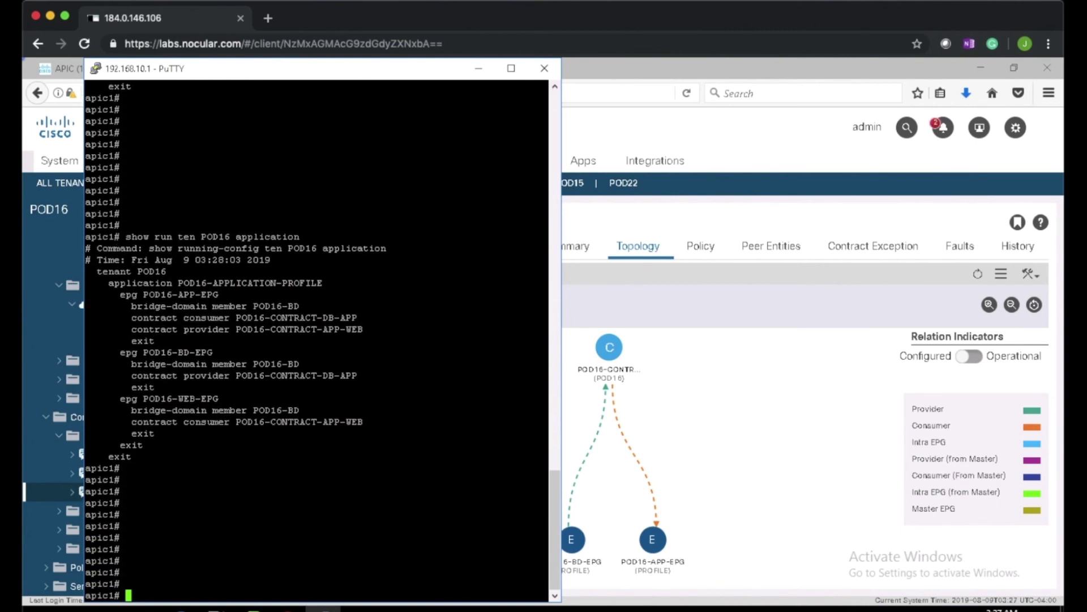
left_click(724, 419)
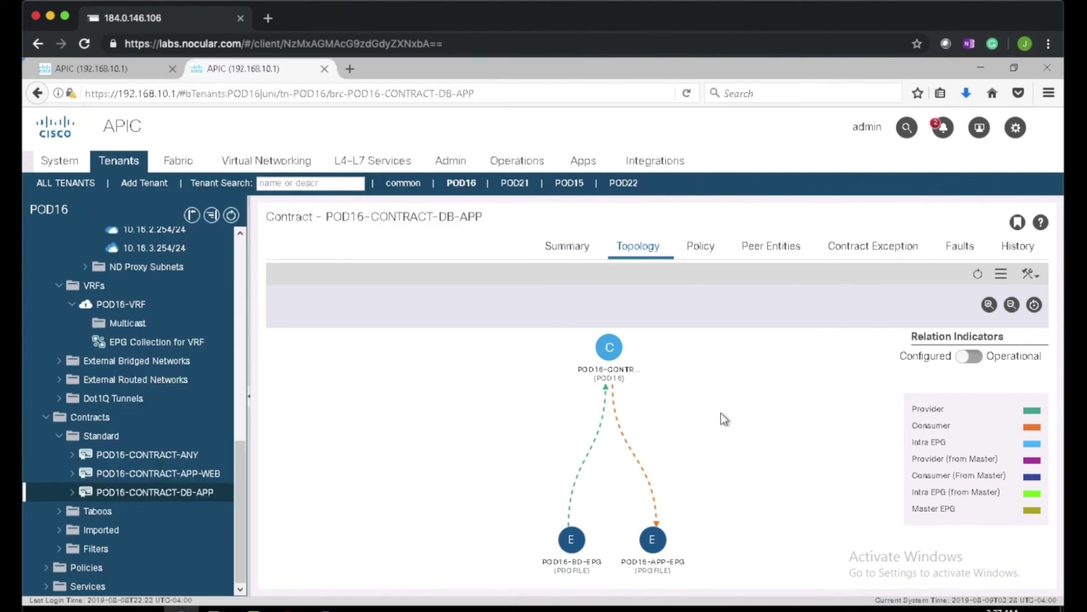